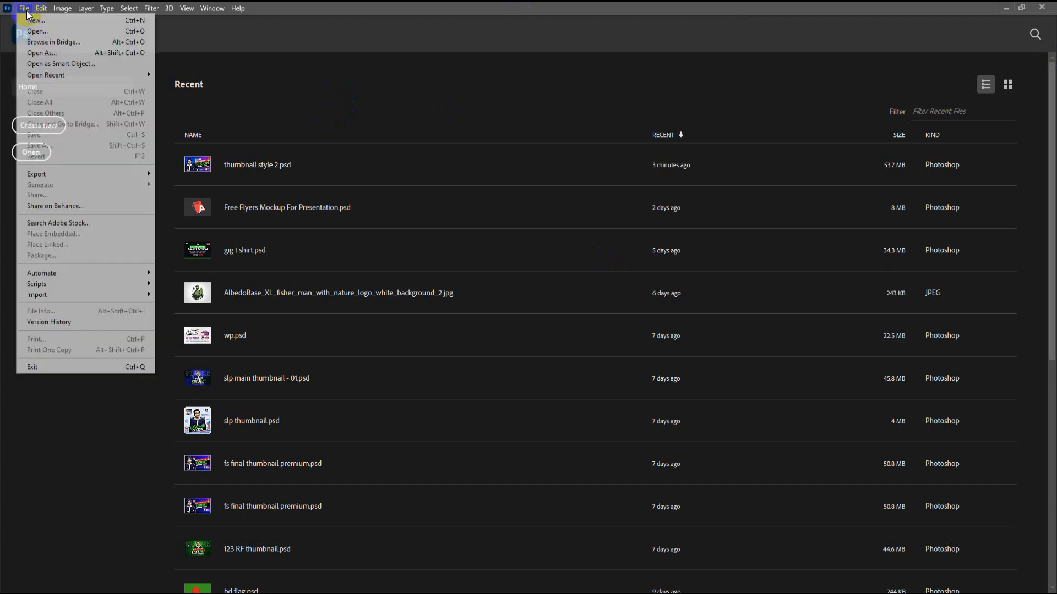
{"action": "left_click", "coordinate": [190, 100]}
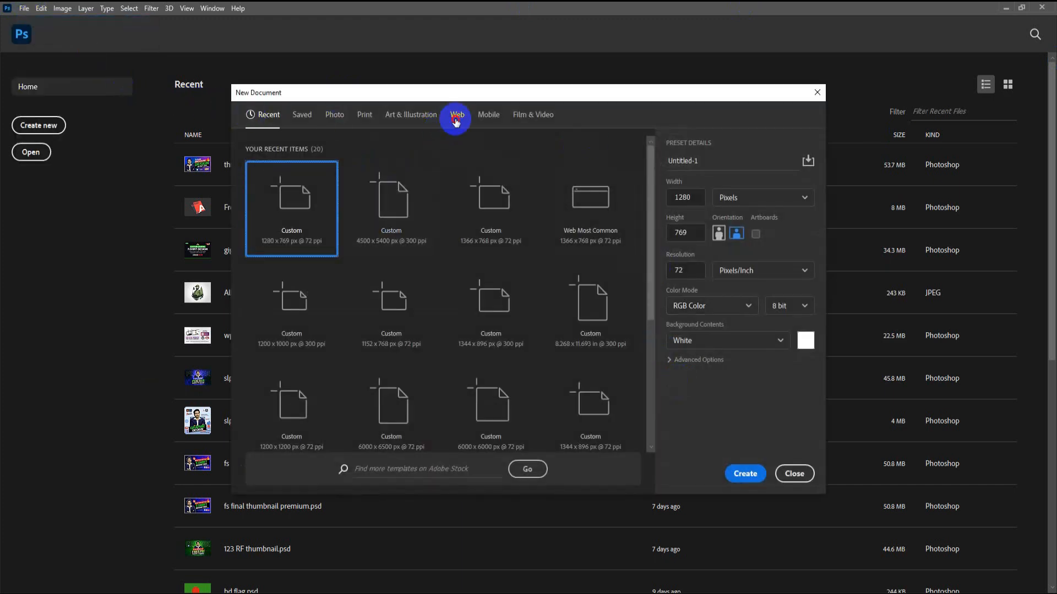
{"action": "left_click", "coordinate": [457, 114]}
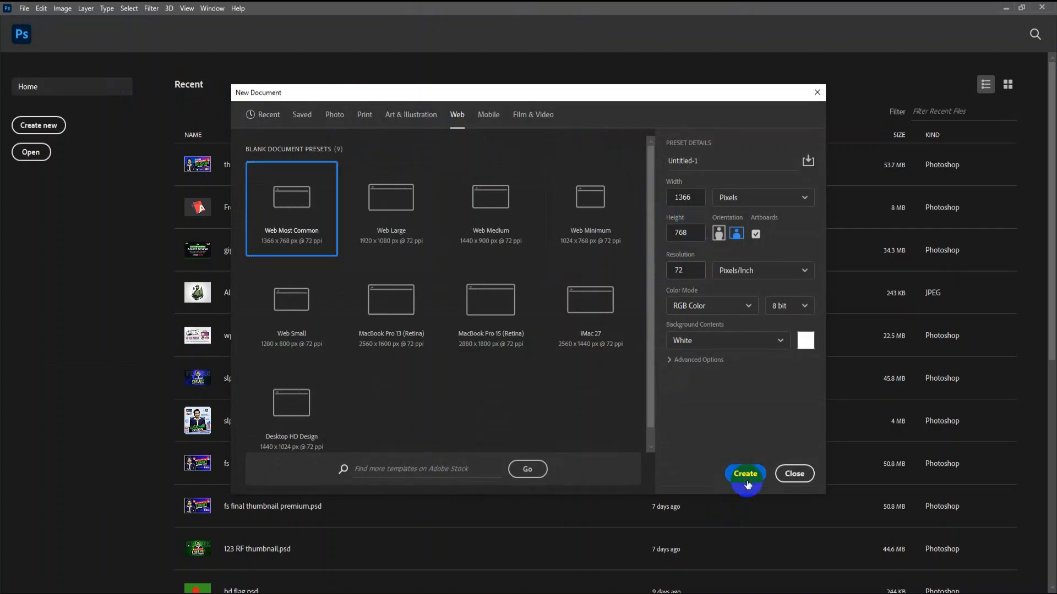
{"action": "left_click", "coordinate": [745, 473]}
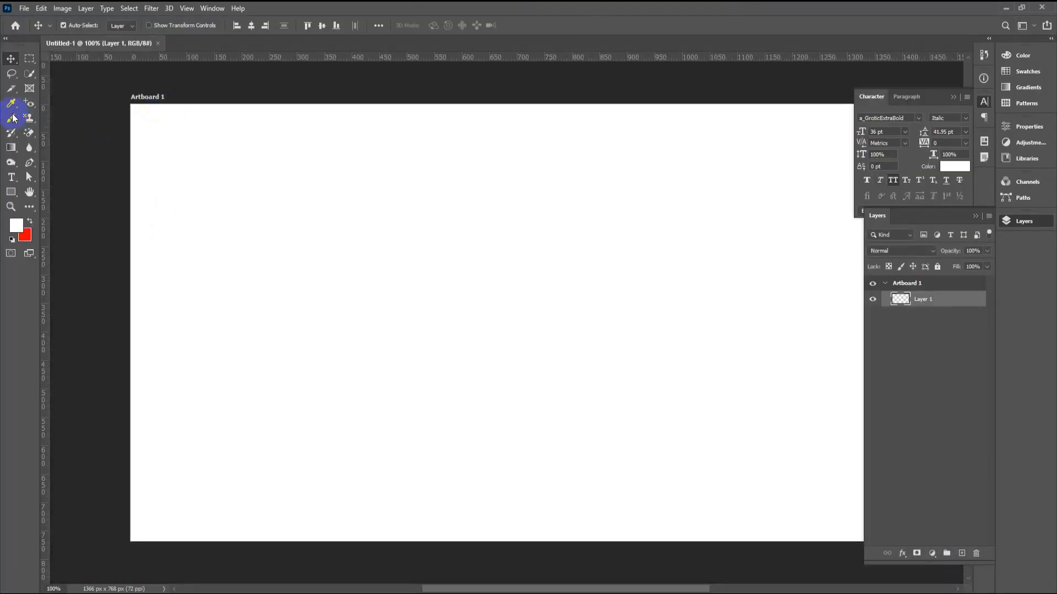
{"action": "left_click", "coordinate": [158, 45]}
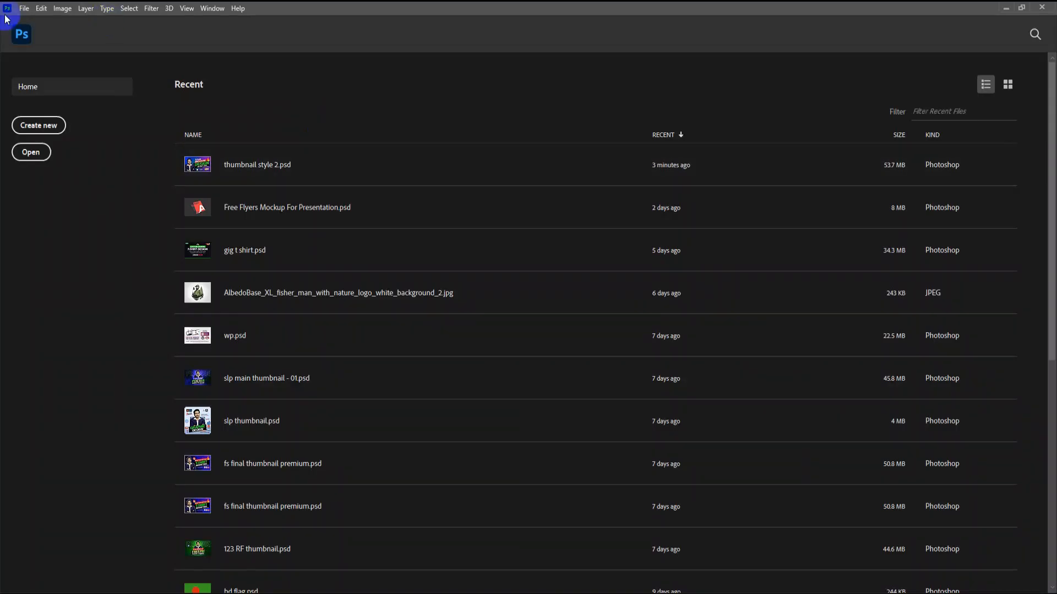
Create a new 1366 x 768 px document at 72 ppi from the Web Most Common preset with artboards turned off.
{"action": "left_click", "coordinate": [24, 8]}
{"action": "left_click", "coordinate": [59, 27]}
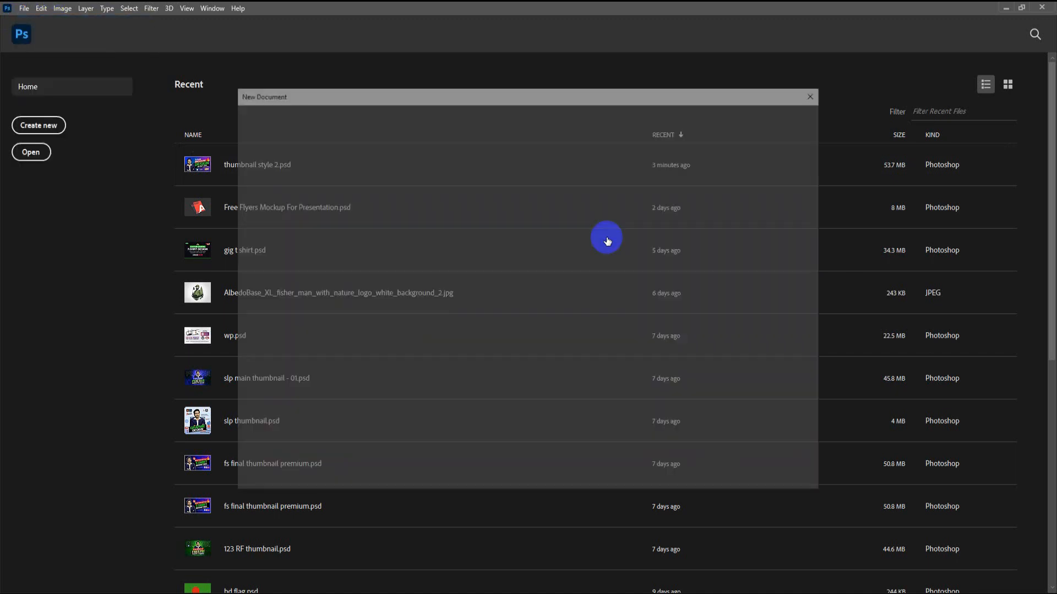
{"action": "left_click", "coordinate": [745, 201]}
{"action": "left_click", "coordinate": [765, 216]}
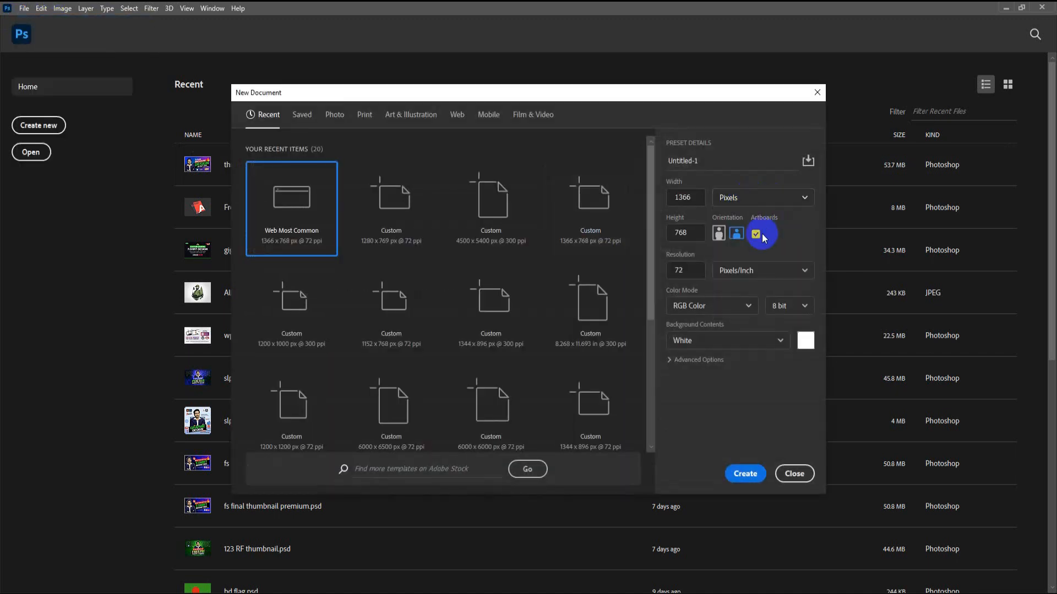
{"action": "left_click", "coordinate": [755, 234]}
{"action": "left_click", "coordinate": [744, 475]}
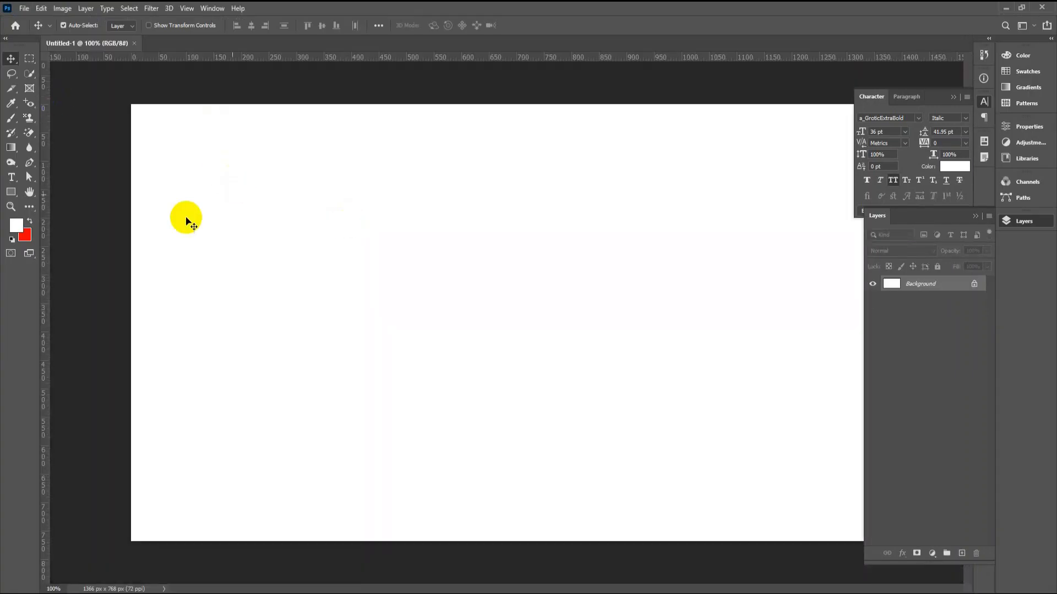
Collapse the Character panel and keep only the Layers panel expanded beside the whole canvas.
{"action": "left_click", "coordinate": [954, 97]}
{"action": "left_click", "coordinate": [972, 219]}
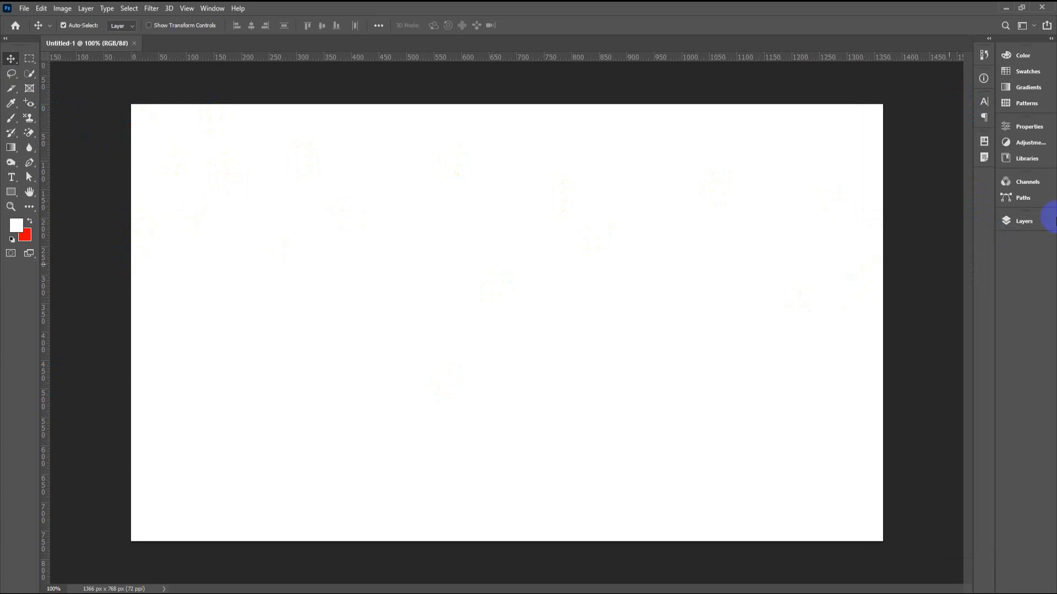
{"action": "left_click", "coordinate": [1032, 220]}
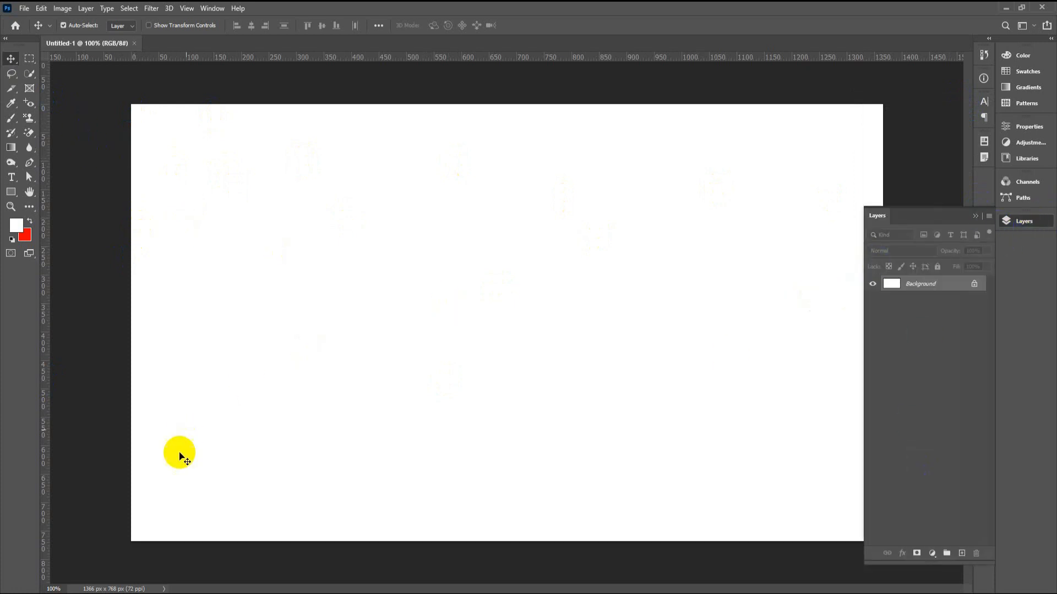
{"action": "scroll", "coordinate": [182, 449], "scroll_direction": "down", "scroll_amount": 1}
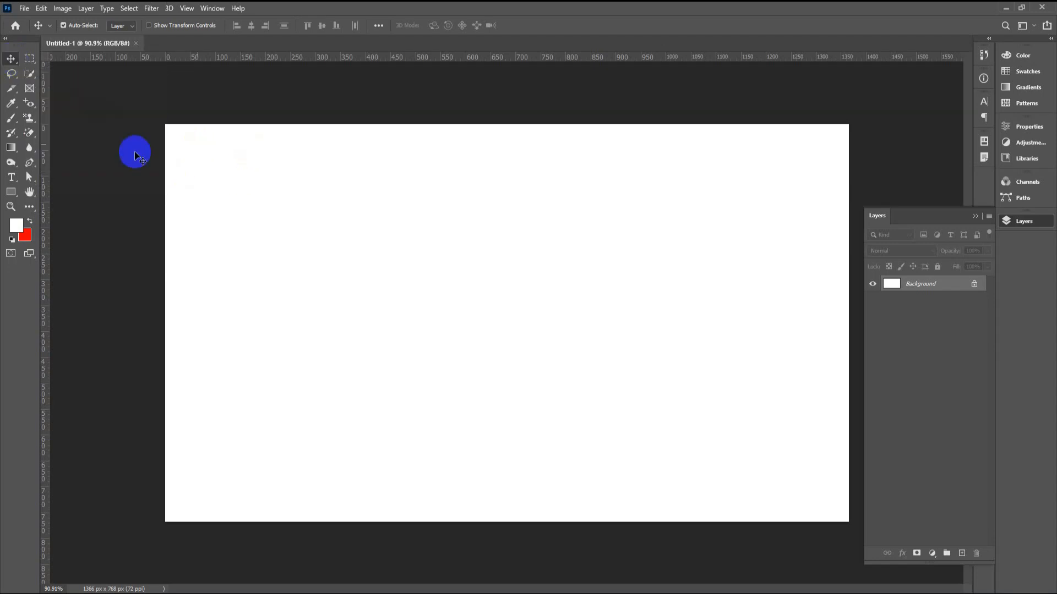
Activate the Brush Tool and add a new empty layer above the Background.
{"action": "key", "text": "b"}
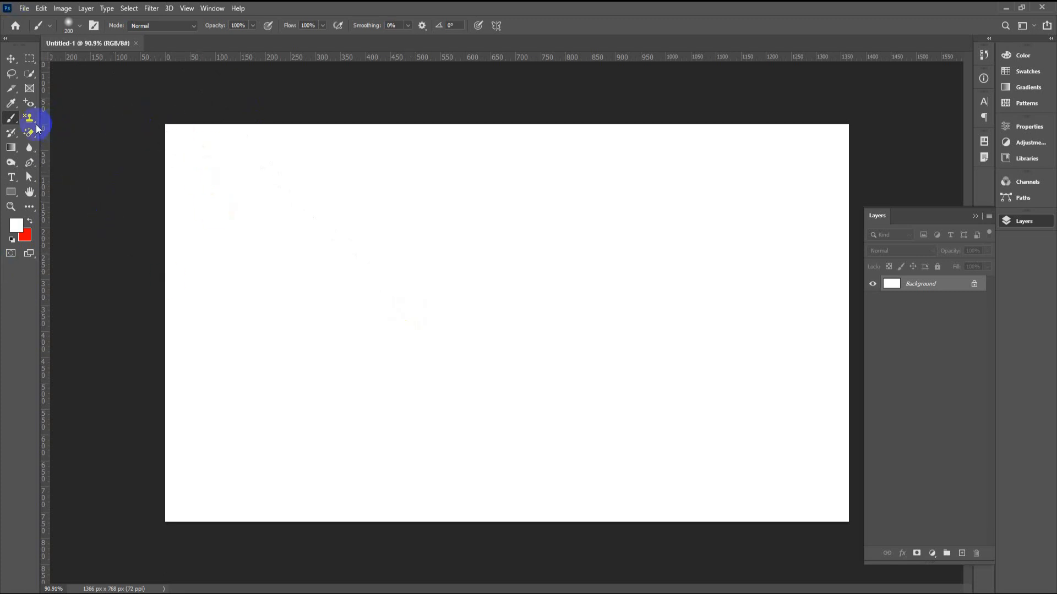
{"action": "right_click", "coordinate": [10, 124]}
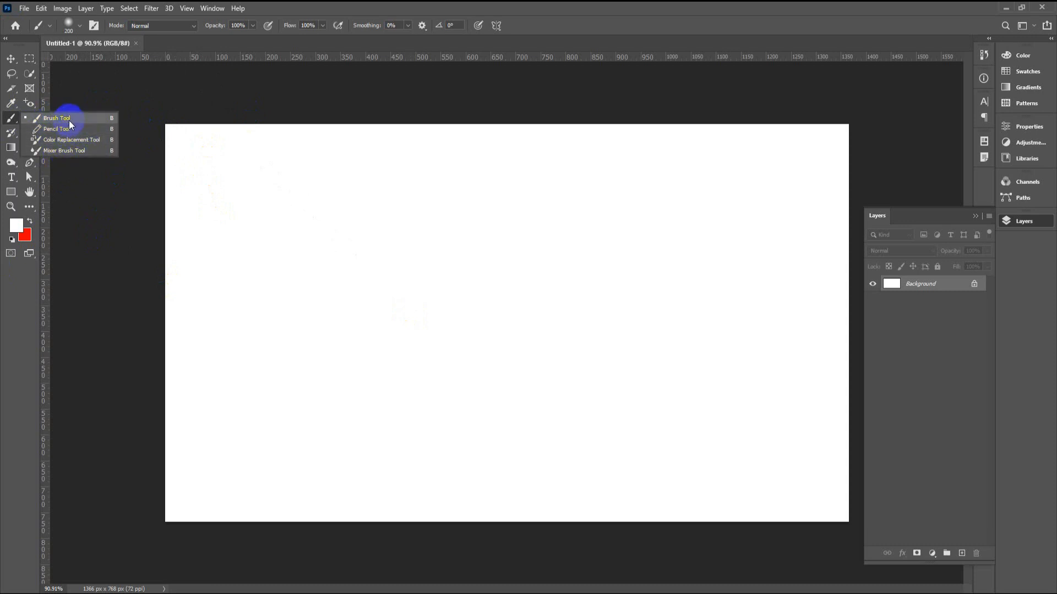
{"action": "left_click", "coordinate": [69, 119]}
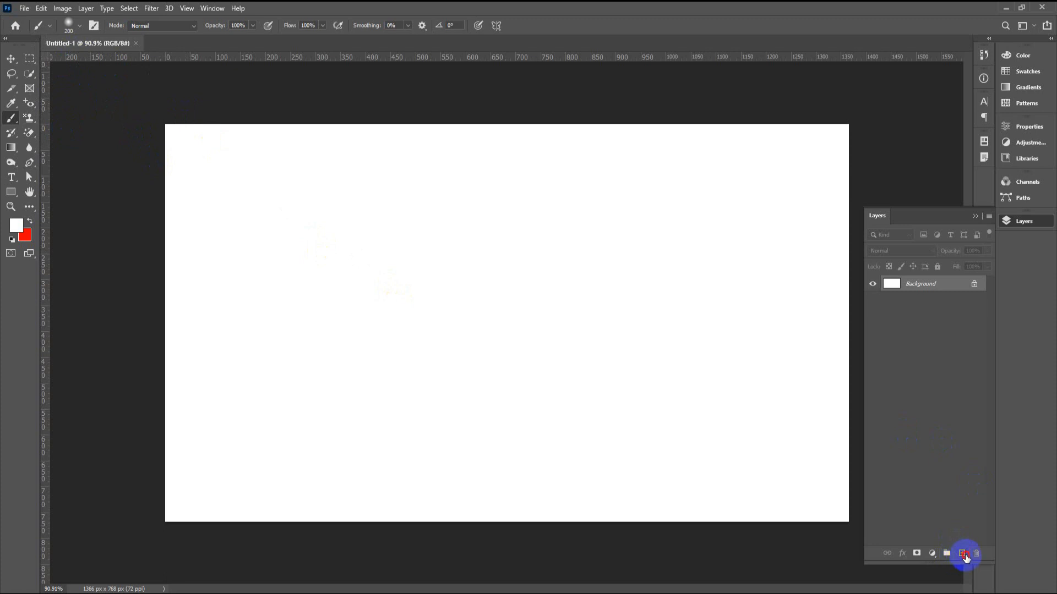
{"action": "left_click", "coordinate": [963, 554]}
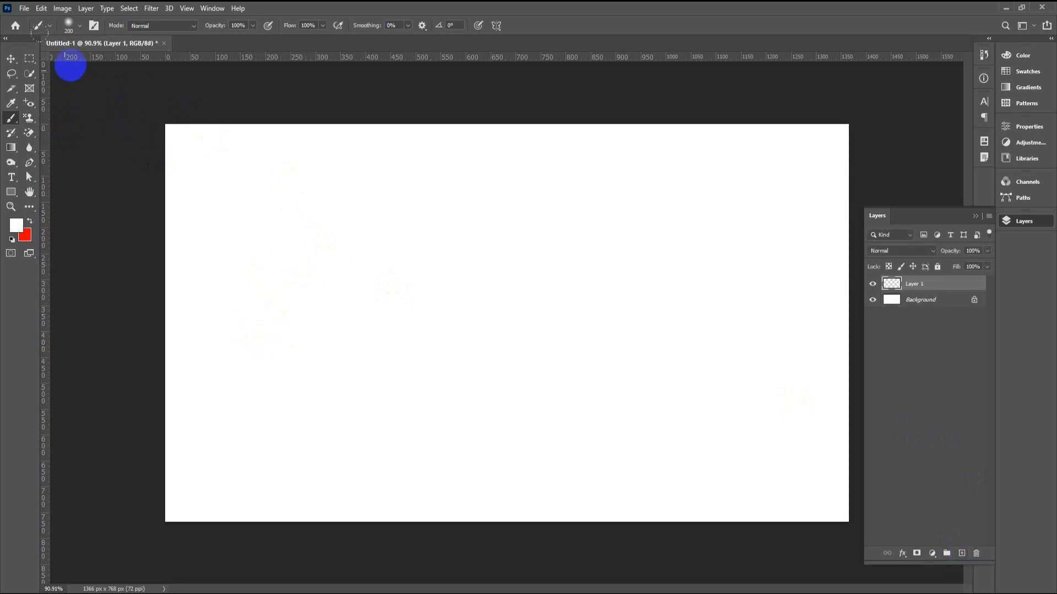
Enlarge the brush preset list and choose the Soft Round brush from General Brushes.
{"action": "left_click", "coordinate": [79, 27]}
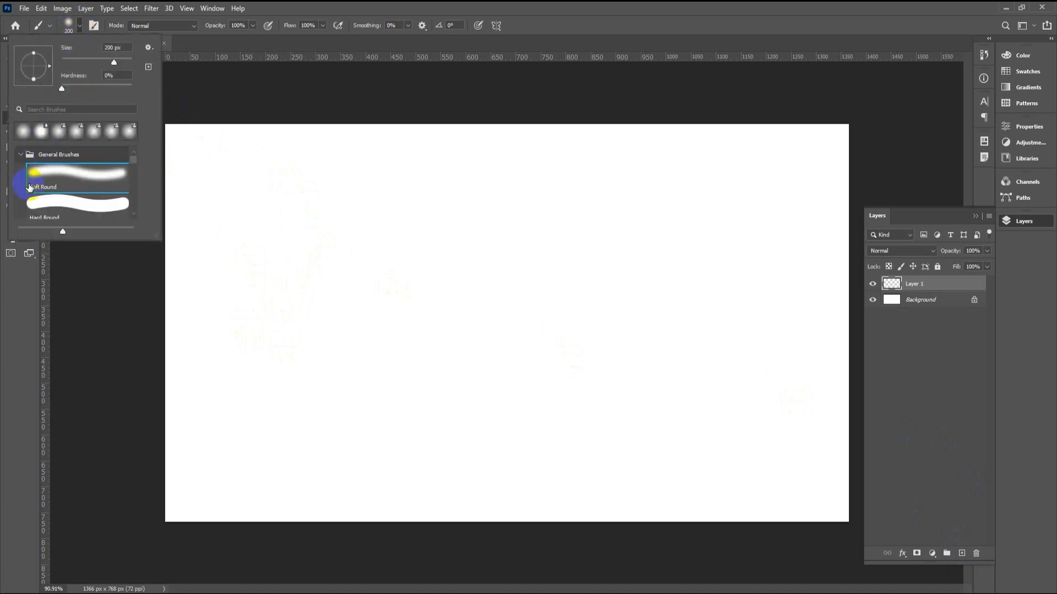
{"action": "left_click", "coordinate": [21, 155]}
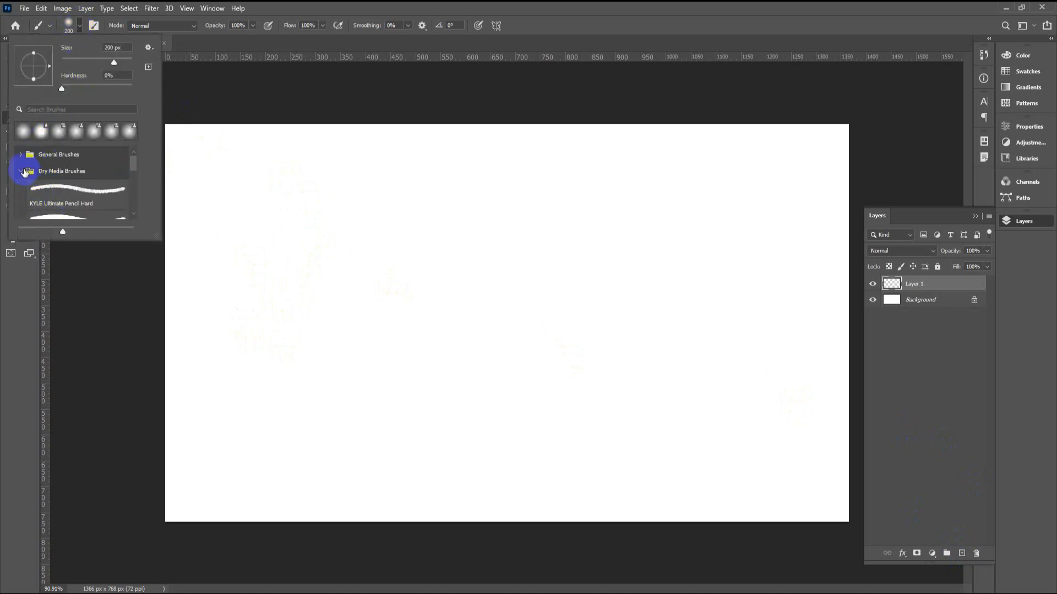
{"action": "left_click", "coordinate": [21, 171]}
{"action": "left_click_drag", "start_coordinate": [154, 236], "coordinate": [157, 347]}
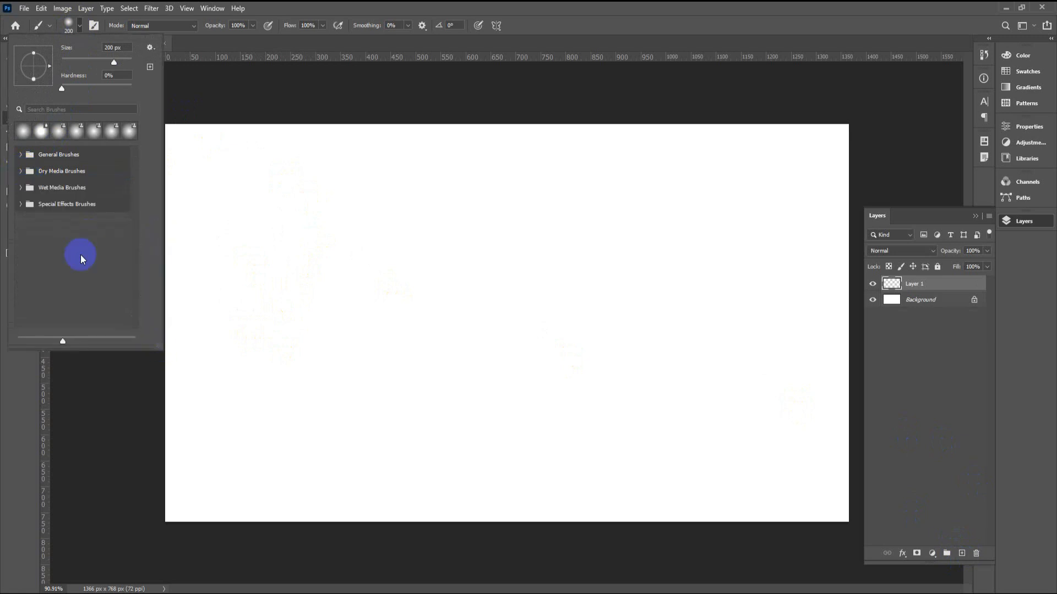
{"action": "left_click", "coordinate": [25, 156]}
{"action": "left_click", "coordinate": [59, 179]}
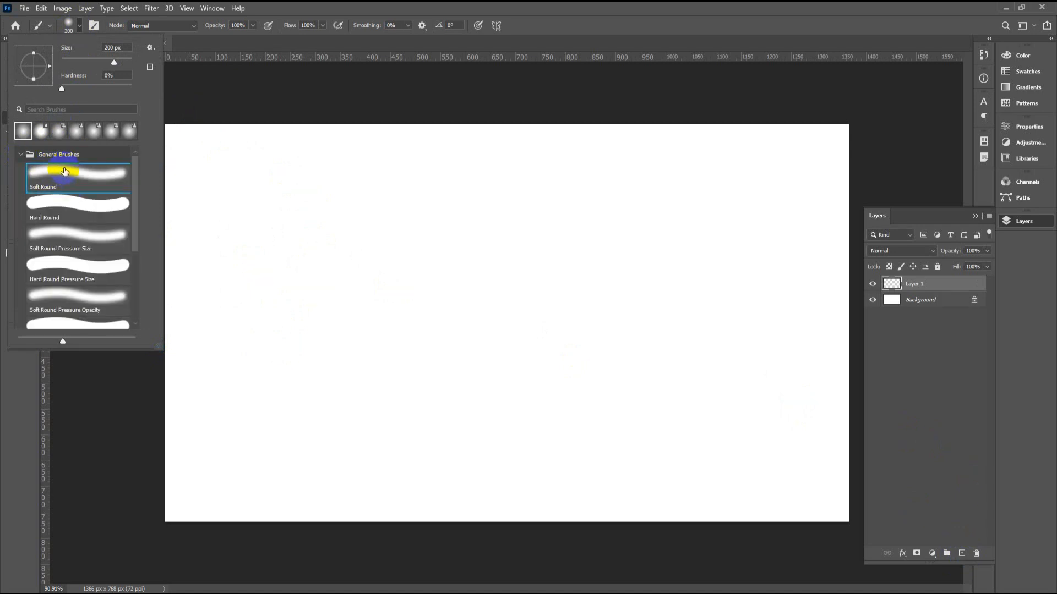
Swap the foreground and background colours to make red active, and place one soft dab on the canvas's left half.
{"action": "left_click", "coordinate": [271, 283]}
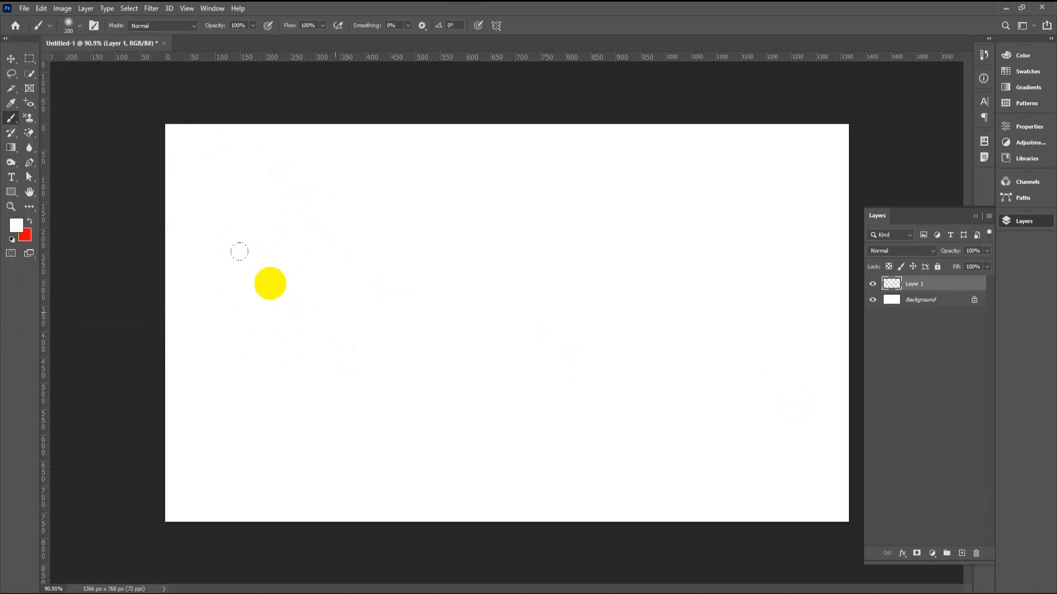
{"action": "left_click", "coordinate": [31, 221]}
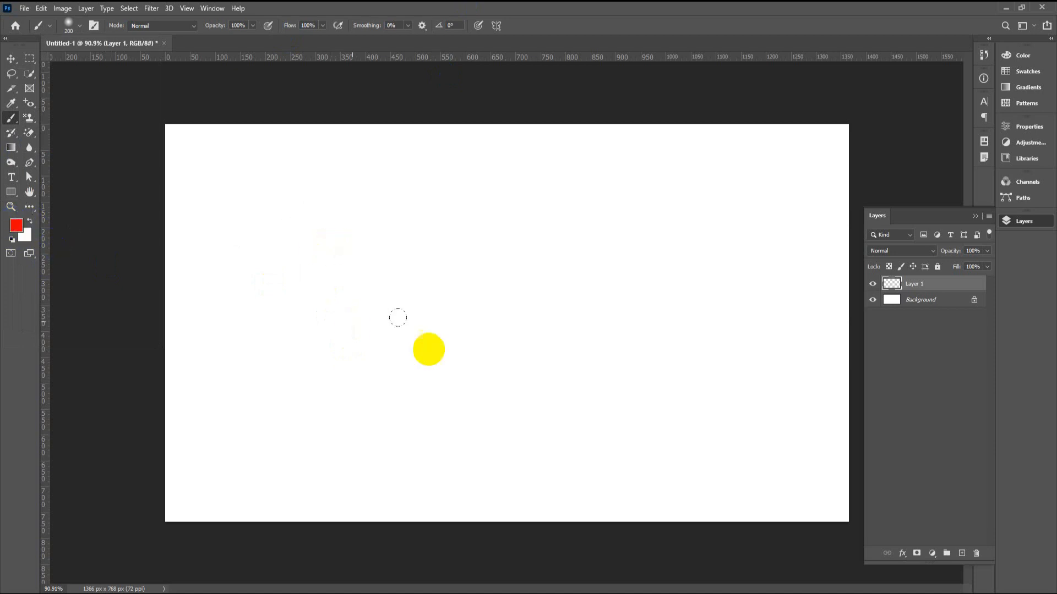
{"action": "left_click", "coordinate": [358, 269]}
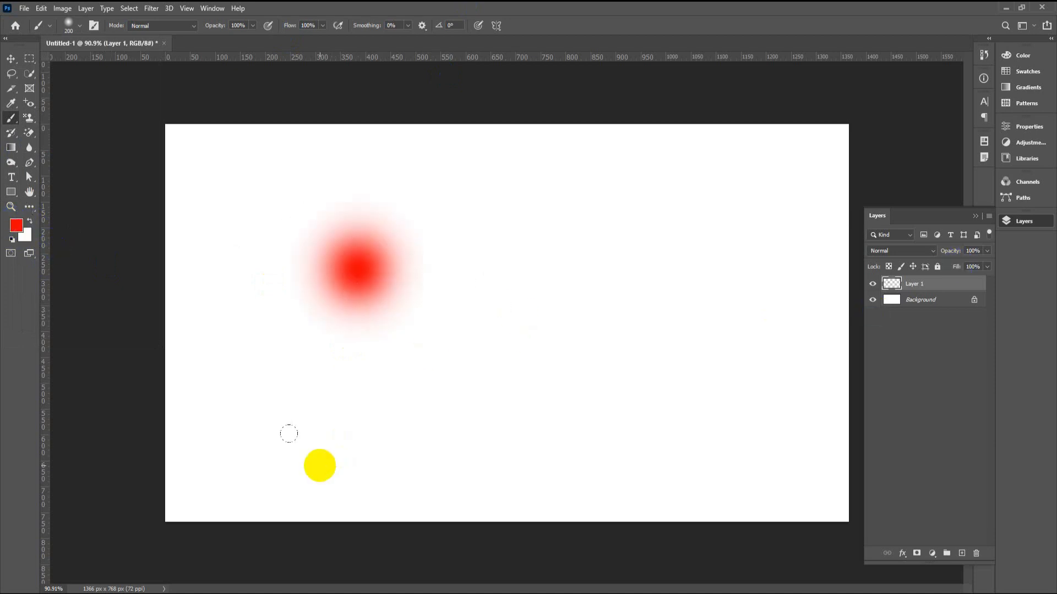
Choose the Hard Round brush and place one red dab beside the soft one, at the canvas's centre.
{"action": "left_click", "coordinate": [79, 25]}
{"action": "left_click", "coordinate": [59, 211]}
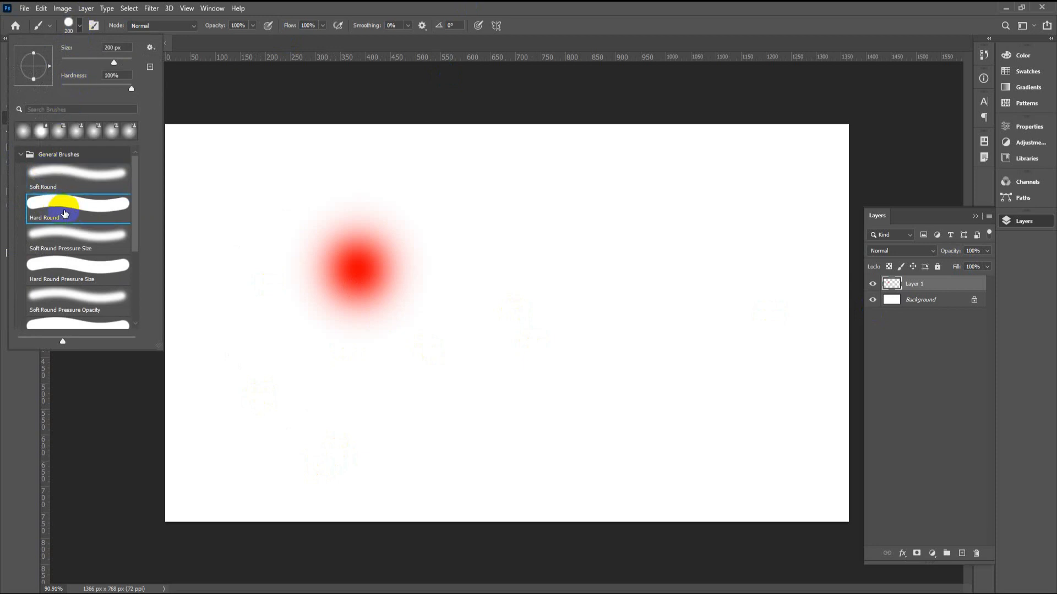
{"action": "left_click", "coordinate": [450, 18]}
{"action": "left_click", "coordinate": [512, 275]}
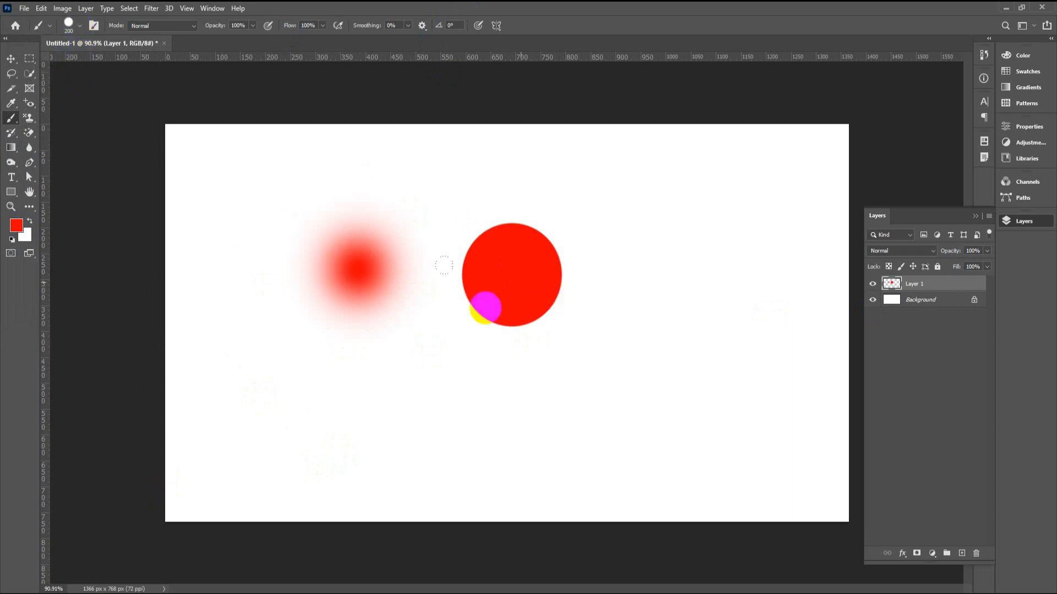
Set the brush to 174 px with 53% hardness and place a dab on the canvas's right half.
{"action": "left_click", "coordinate": [79, 25]}
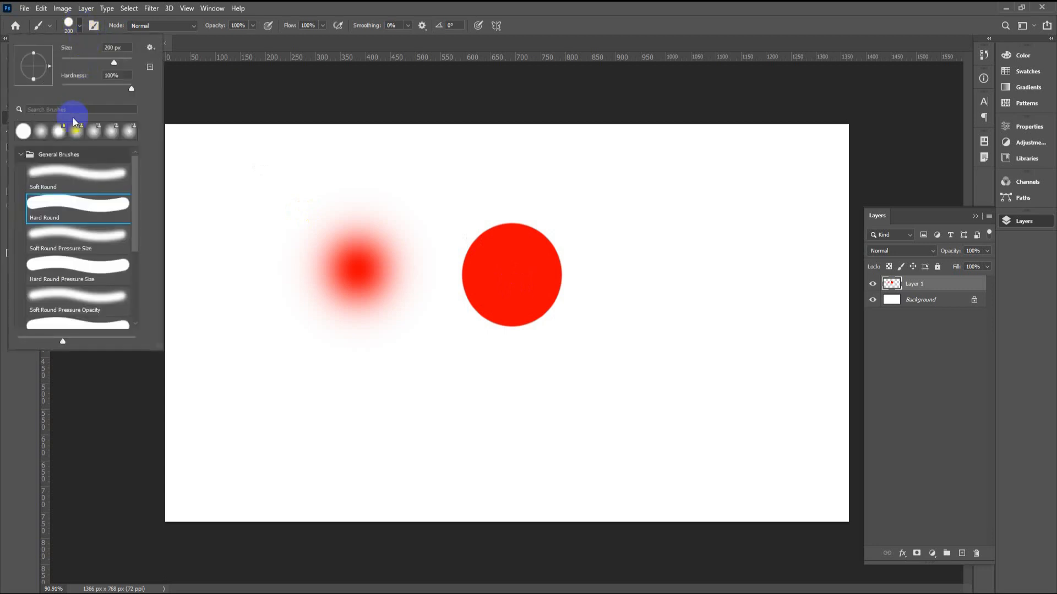
{"action": "left_click", "coordinate": [110, 65]}
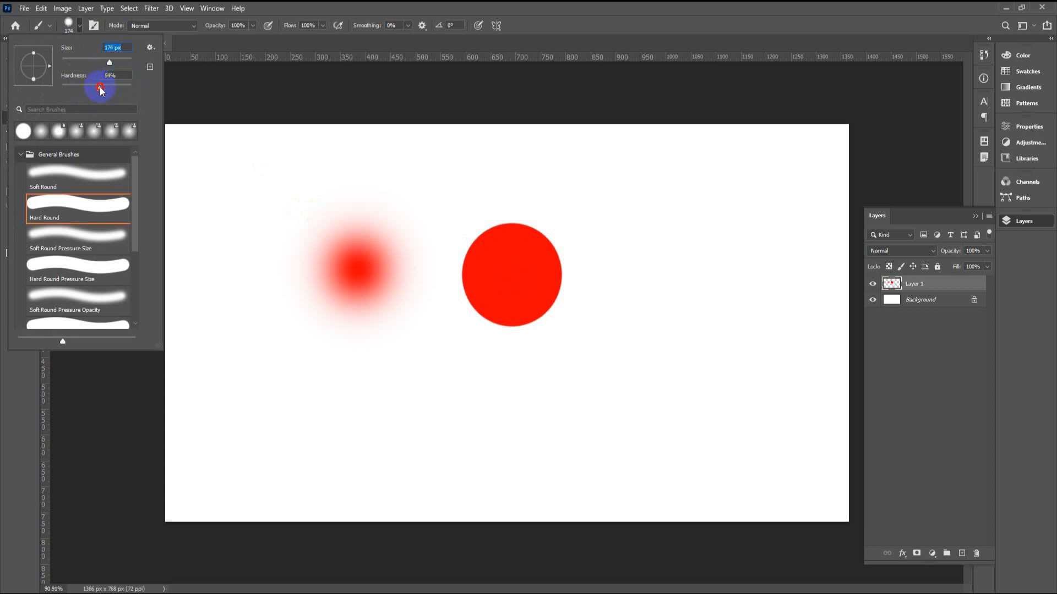
{"action": "left_click", "coordinate": [632, 227]}
{"action": "left_click", "coordinate": [664, 263]}
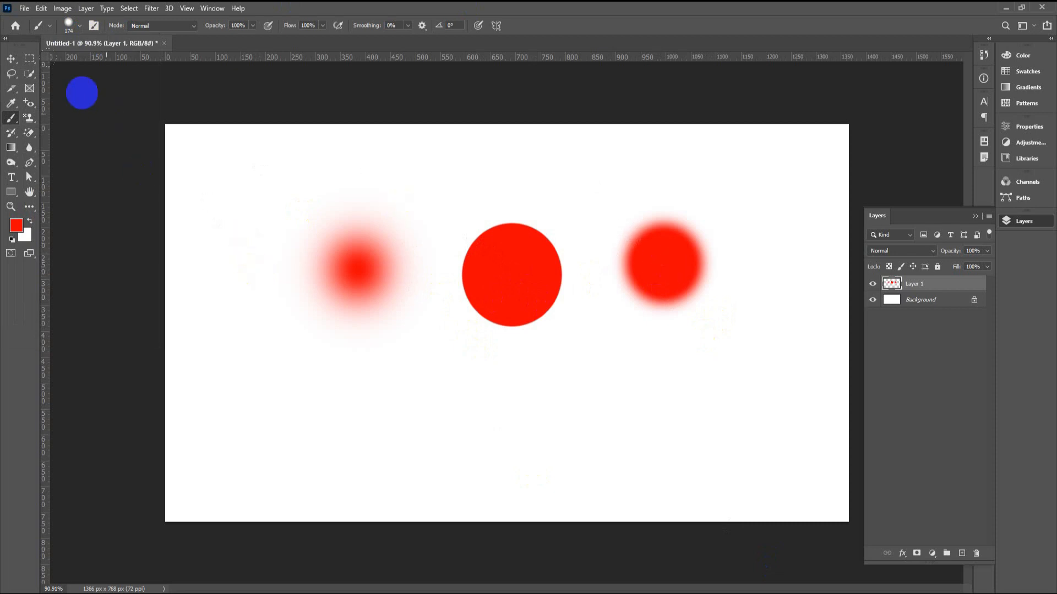
Choose the KYLE Ultimate Pencil Hard brush from Dry Media Brushes and place a dab below the soft red dot.
{"action": "left_click", "coordinate": [77, 32]}
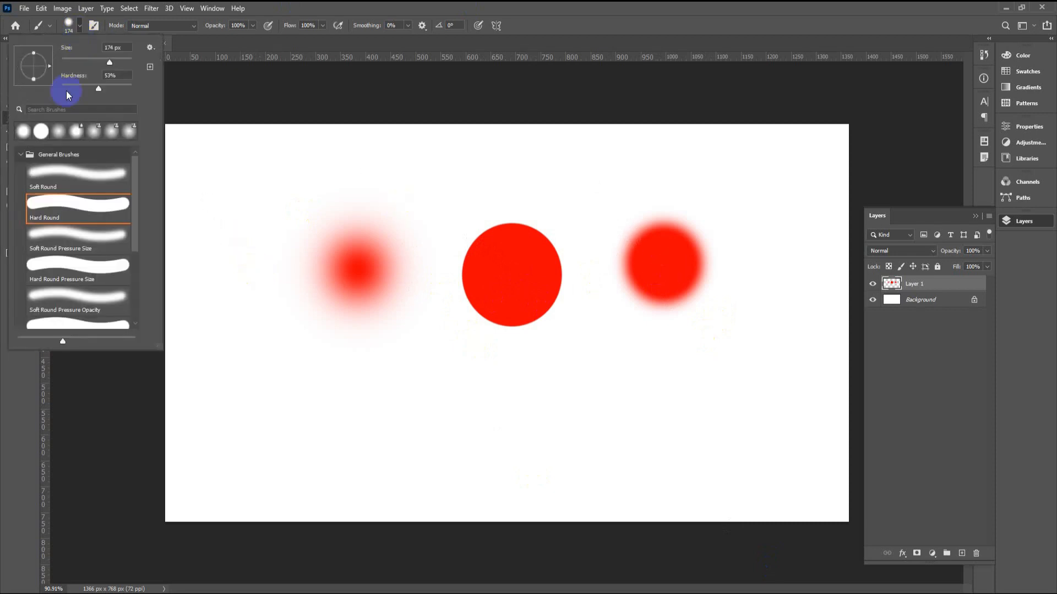
{"action": "left_click", "coordinate": [20, 155]}
{"action": "left_click", "coordinate": [20, 171]}
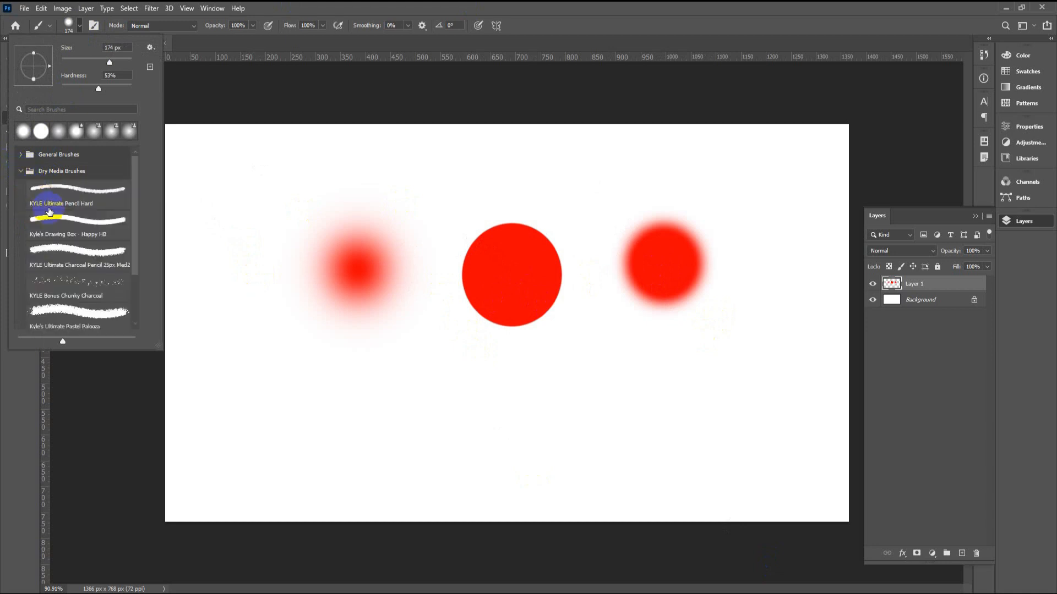
{"action": "left_click", "coordinate": [86, 196]}
{"action": "left_click", "coordinate": [361, 381]}
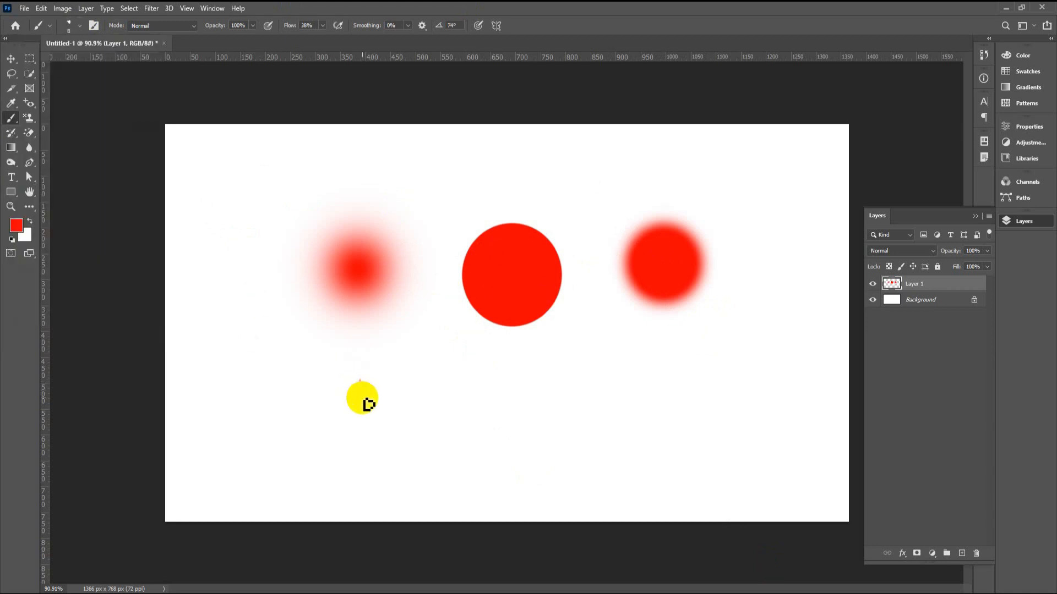
Enlarge the pencil brush to 500 px.
{"action": "key", "text": "]"}
{"action": "key", "text": "]"}
{"action": "key", "text": "]"}
{"action": "key", "text": "]"}
{"action": "key", "text": "]"}
{"action": "key", "text": "]"}
{"action": "key", "text": "]"}
{"action": "key", "text": "]"}
{"action": "key", "text": "]"}
{"action": "key", "text": "]"}
{"action": "key", "text": "]"}
{"action": "key", "text": "]"}
{"action": "key", "text": "]"}
{"action": "key", "text": "]"}
{"action": "key", "text": "]"}
{"action": "key", "text": "]"}
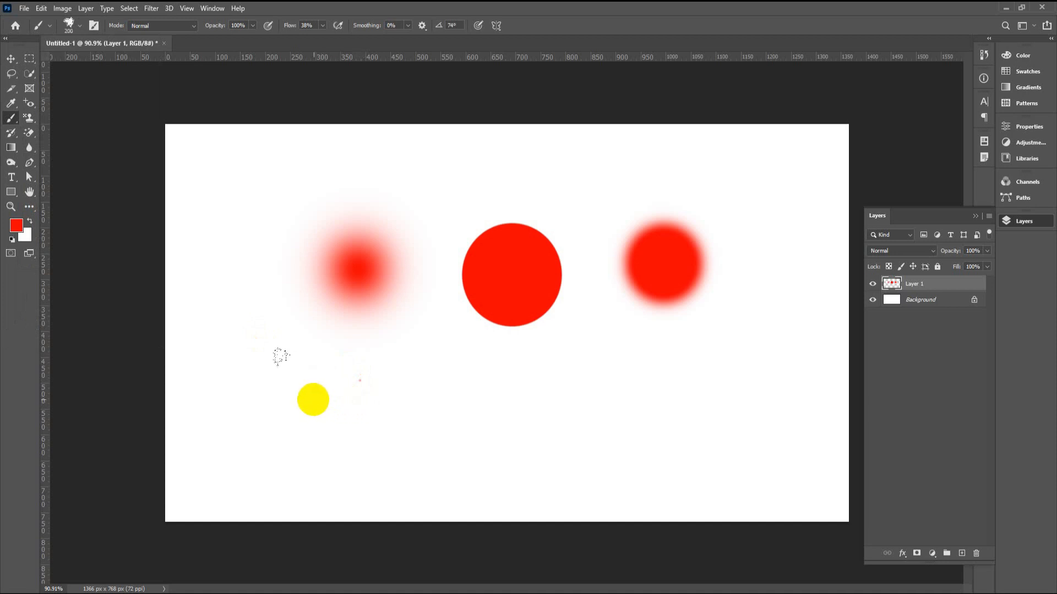
Stamp several large red marks across the canvas with the enlarged pencil brush.
{"action": "left_click", "coordinate": [314, 393]}
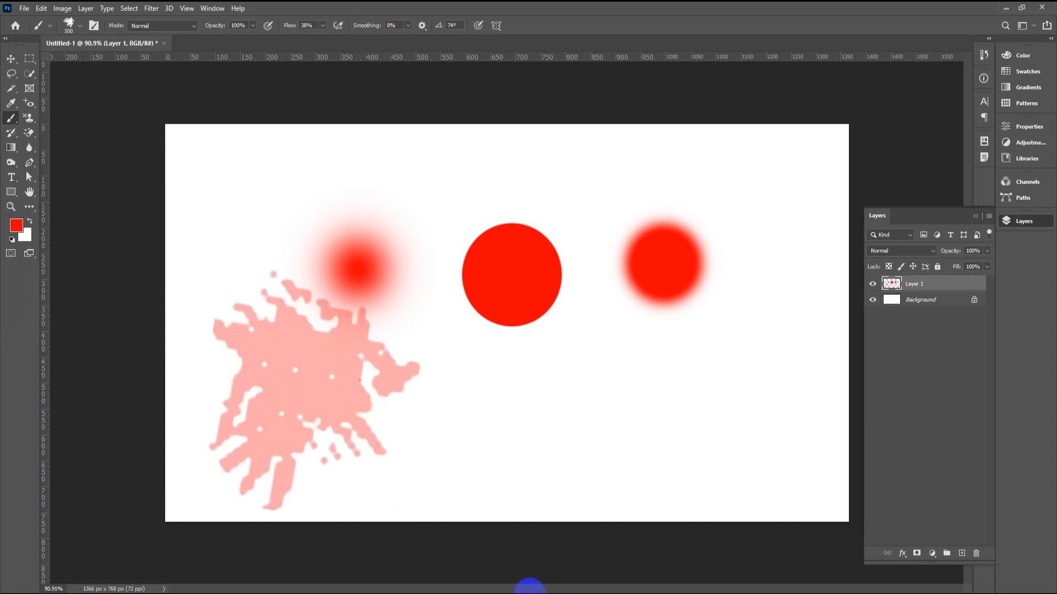
{"action": "left_click", "coordinate": [445, 335]}
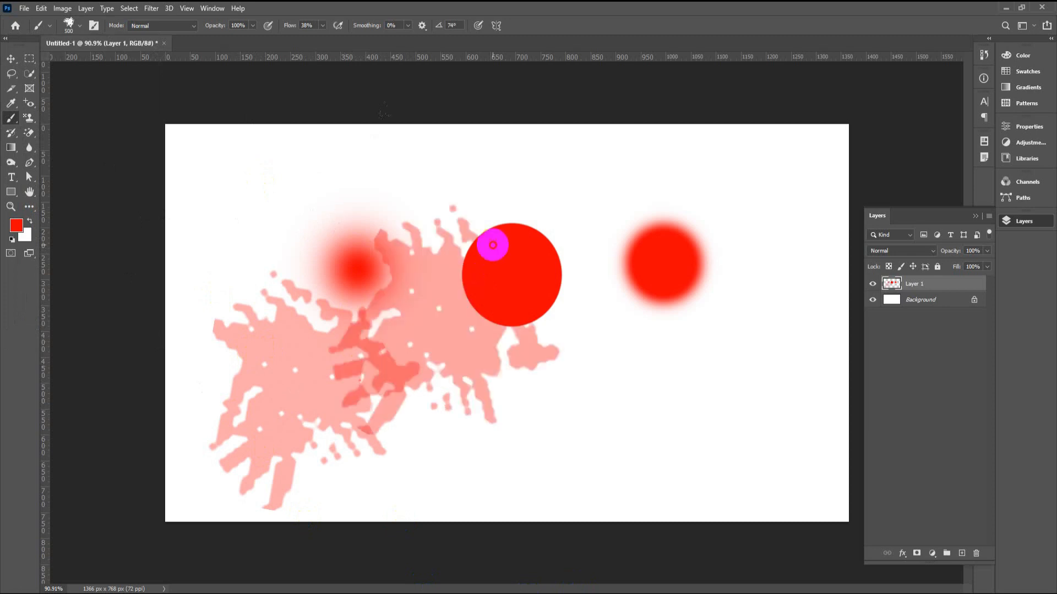
{"action": "left_click", "coordinate": [491, 243]}
{"action": "left_click", "coordinate": [620, 407]}
{"action": "left_click", "coordinate": [619, 441]}
{"action": "left_click", "coordinate": [315, 388]}
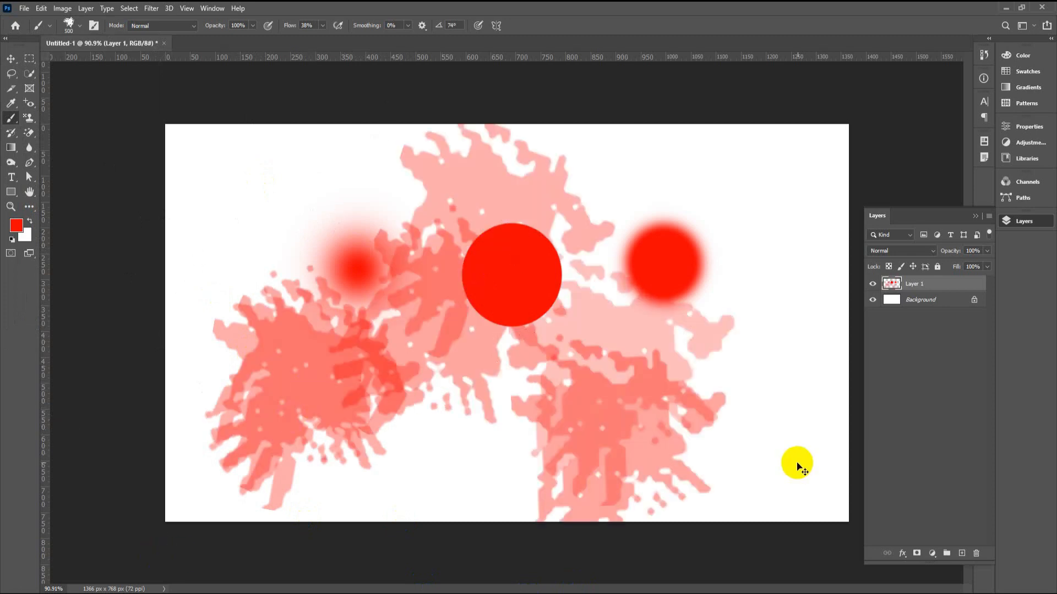
Undo all the painted marks and dabs on Layer 1.
{"action": "key", "text": "ctrl+z"}
{"action": "key", "text": "ctrl+z"}
{"action": "key", "text": "ctrl+z"}
{"action": "key", "text": "ctrl+z"}
{"action": "key", "text": "ctrl+z"}
{"action": "key", "text": "ctrl+z"}
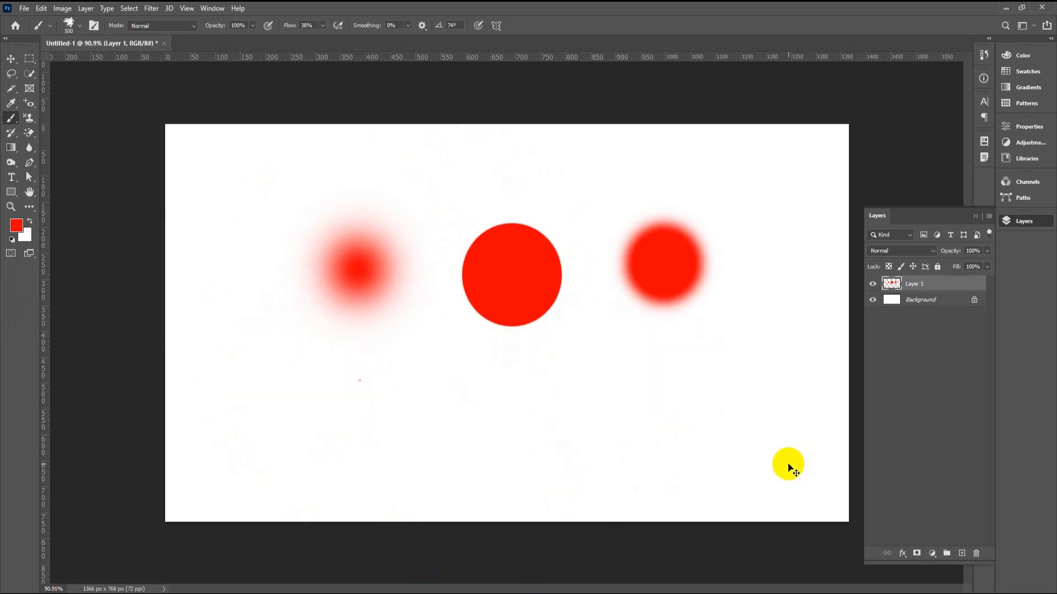
{"action": "key", "text": "ctrl+z"}
{"action": "key", "text": "ctrl+z"}
{"action": "key", "text": "ctrl+z"}
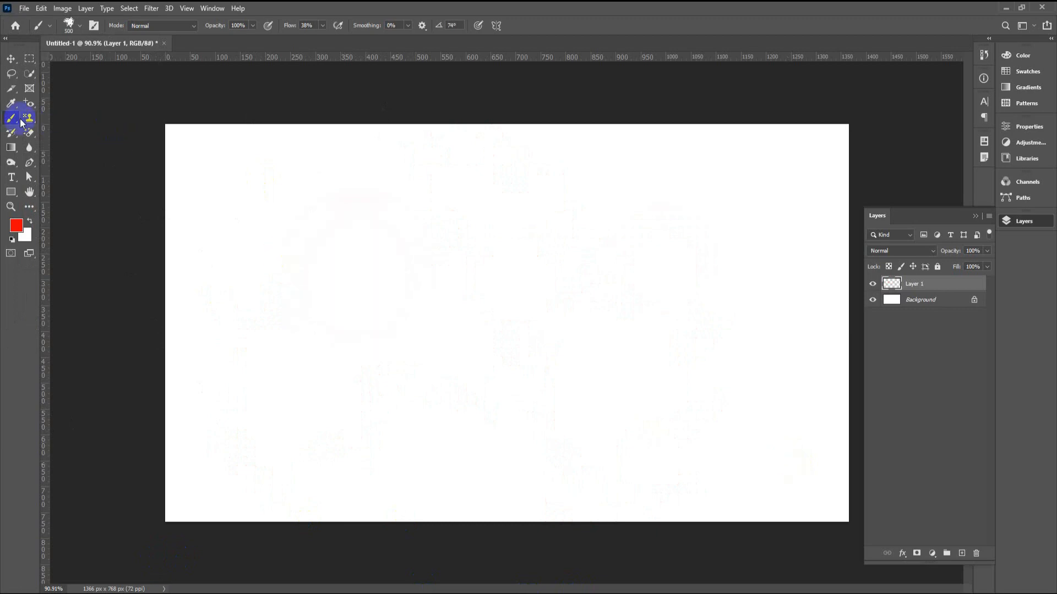
Choose the KYLE Bonus Chunky Charcoal brush, enlarge it to 125 px and stamp a dozen speckled red dabs across Layer 1.
{"action": "left_click", "coordinate": [69, 25]}
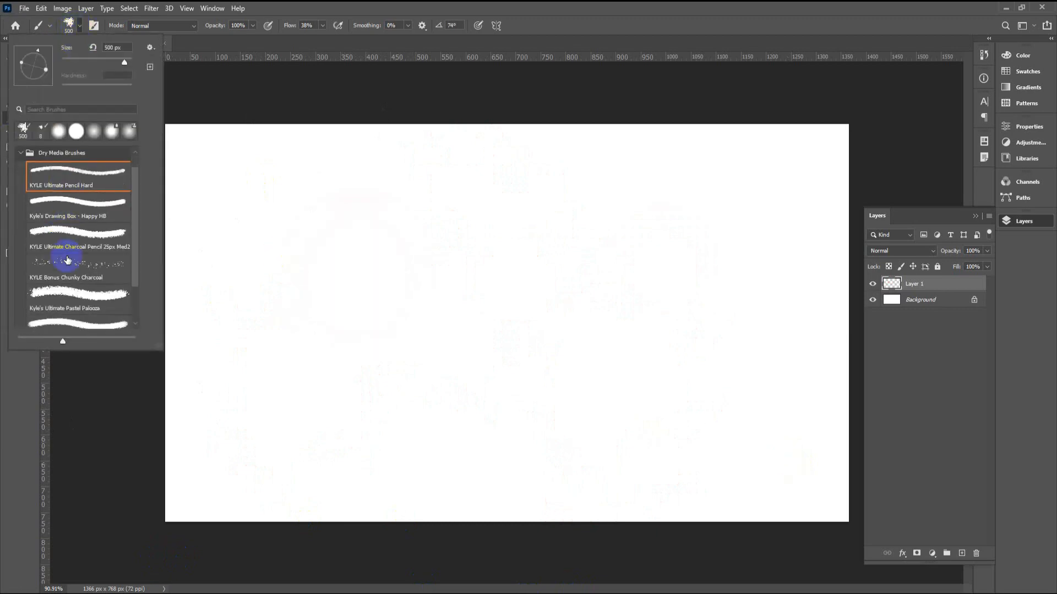
{"action": "left_click", "coordinate": [75, 280]}
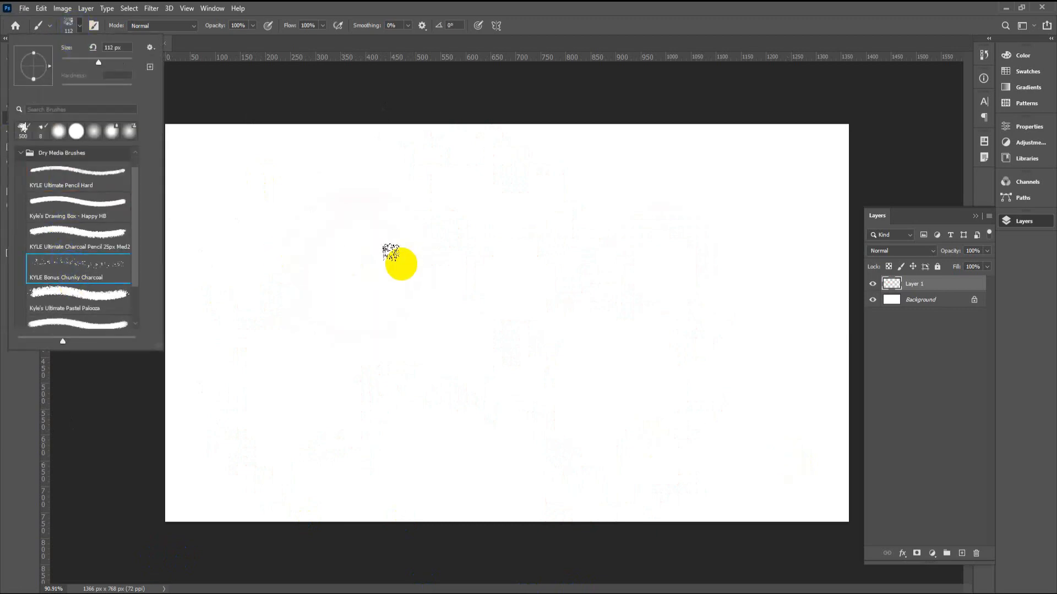
{"action": "left_click", "coordinate": [413, 251]}
{"action": "left_click", "coordinate": [307, 315]}
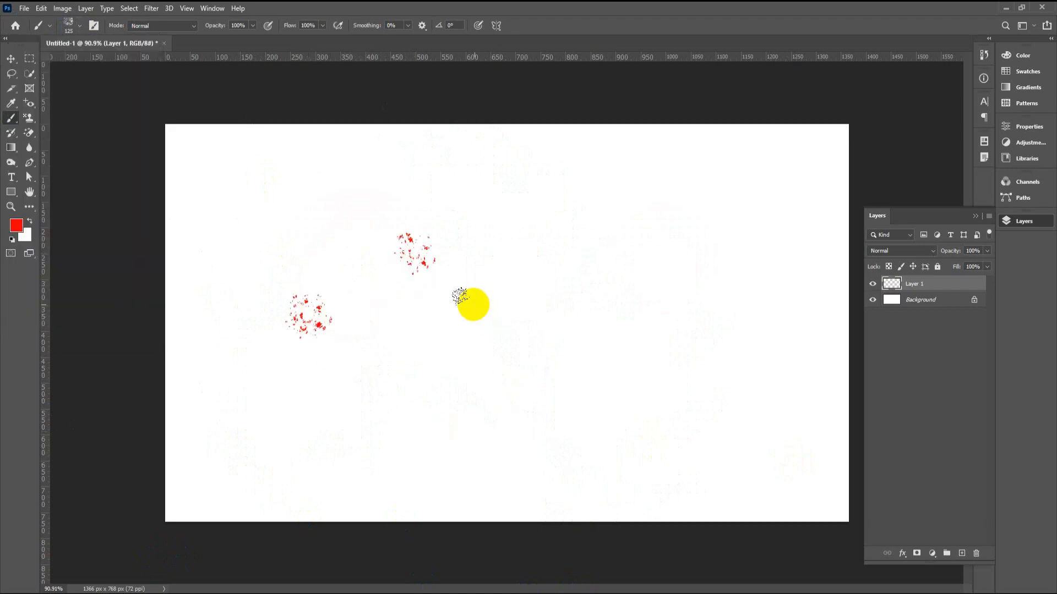
{"action": "left_click", "coordinate": [476, 306]}
{"action": "left_click", "coordinate": [424, 375]}
{"action": "left_click", "coordinate": [363, 319]}
{"action": "left_click", "coordinate": [365, 416]}
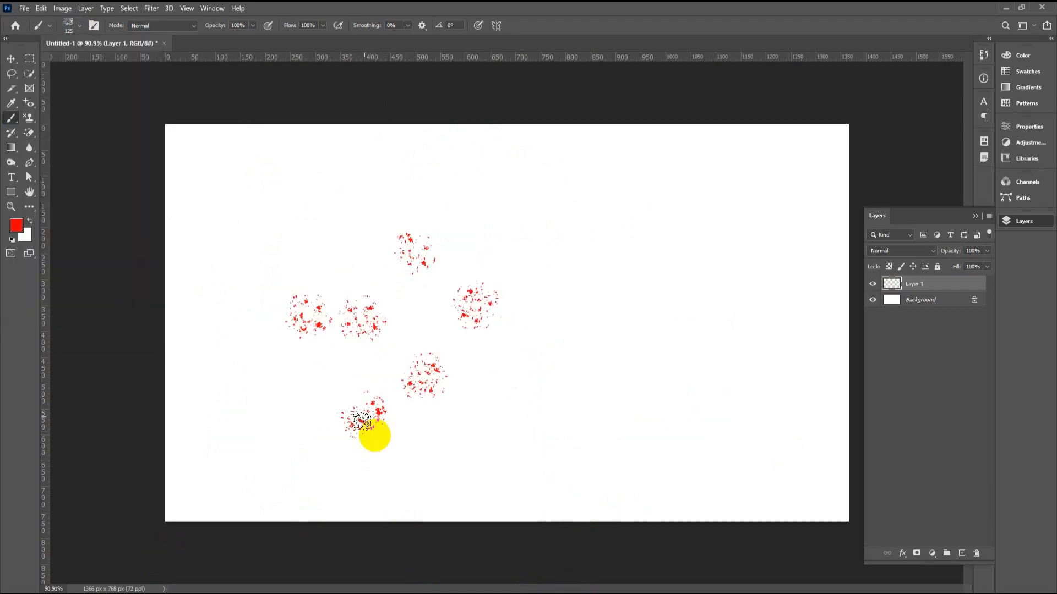
{"action": "left_click", "coordinate": [540, 369]}
{"action": "left_click", "coordinate": [625, 241]}
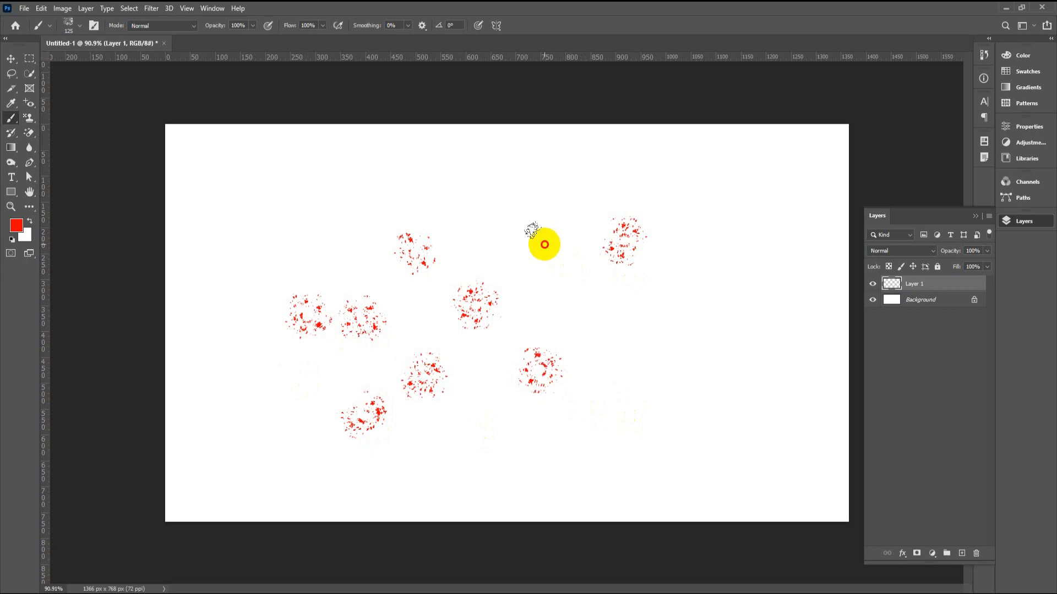
{"action": "left_click", "coordinate": [544, 244]}
{"action": "left_click", "coordinate": [582, 285]}
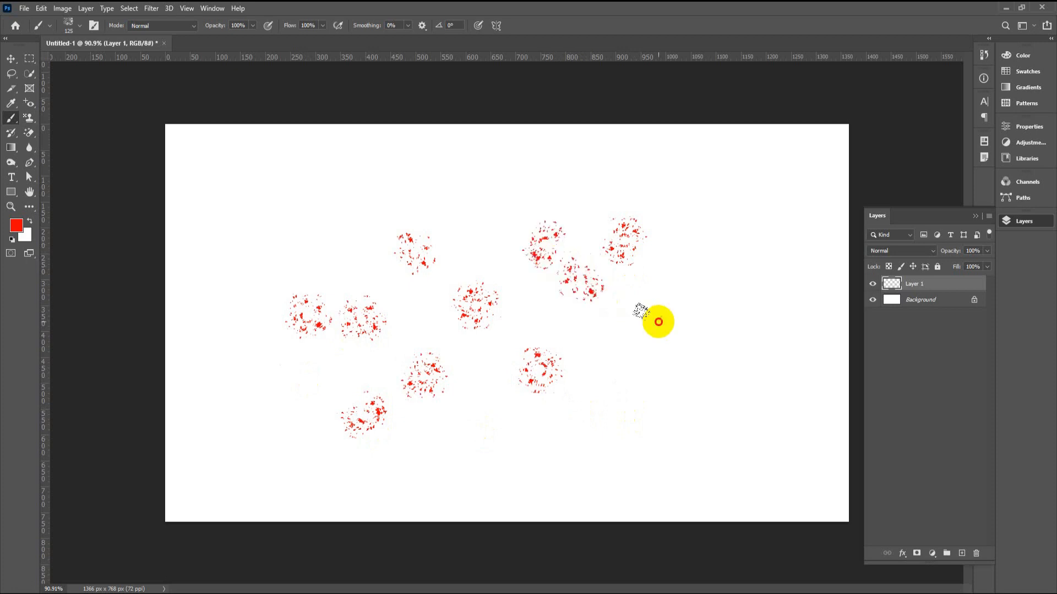
{"action": "left_click", "coordinate": [657, 322]}
{"action": "left_click", "coordinate": [680, 241]}
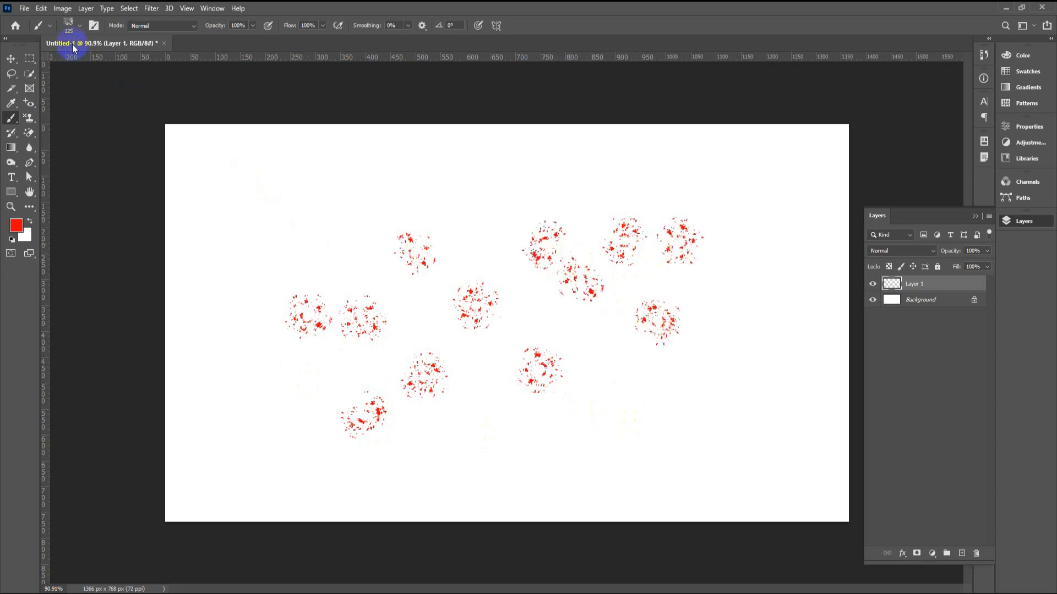
Turn off Shape Dynamics in the charcoal brush's settings and paint long red test strokes across the canvas.
{"action": "left_click", "coordinate": [81, 27]}
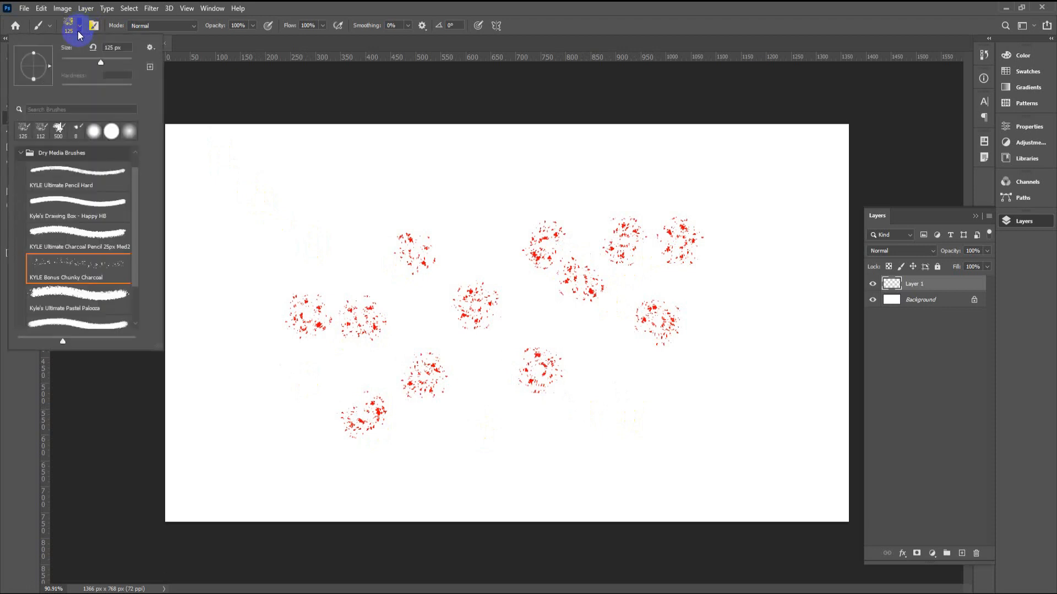
{"action": "left_click", "coordinate": [121, 47]}
{"action": "left_click", "coordinate": [93, 27]}
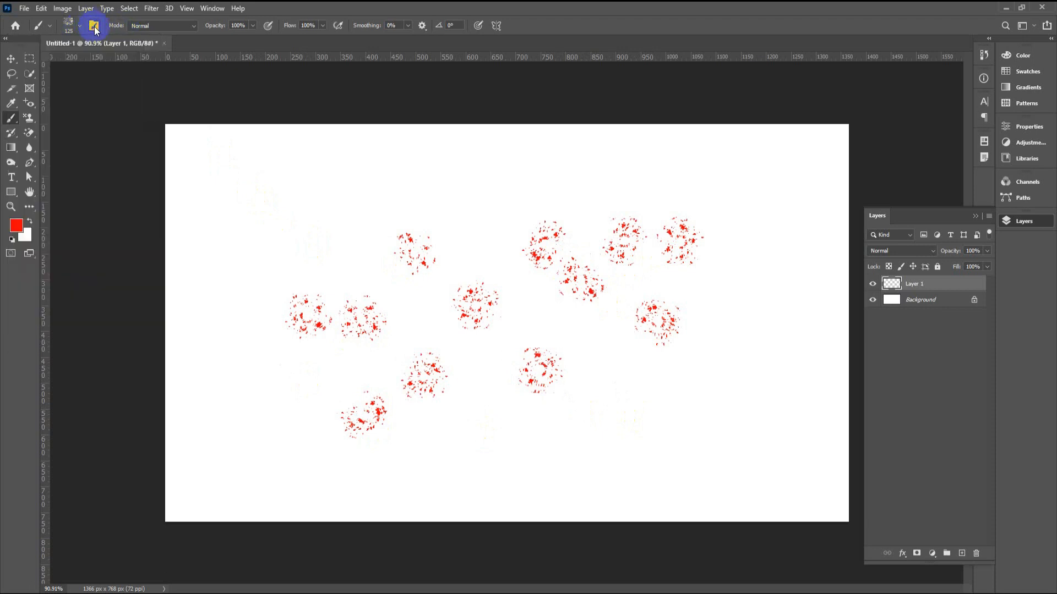
{"action": "left_click", "coordinate": [94, 26]}
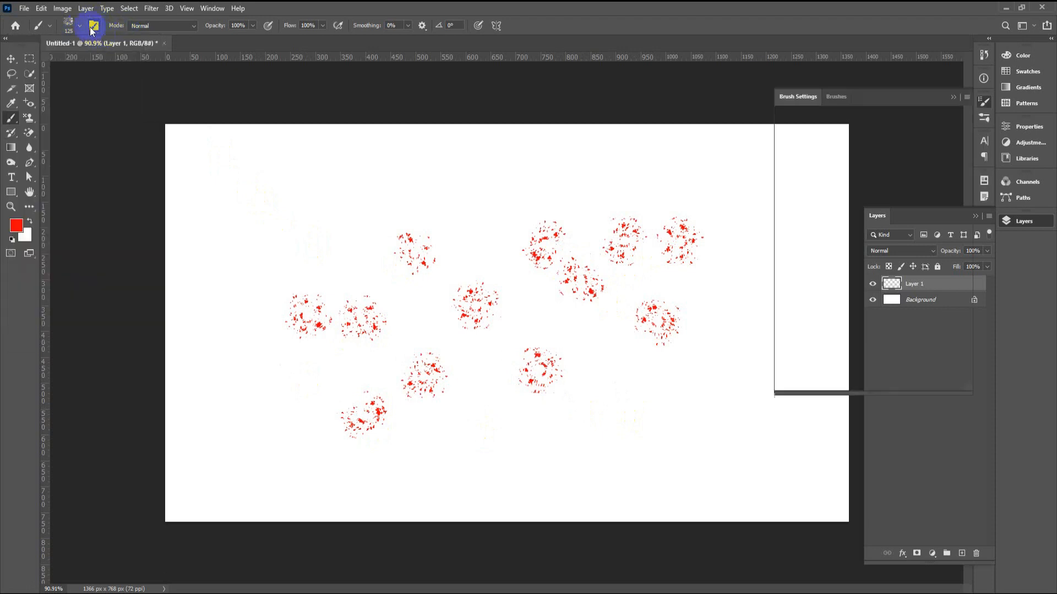
{"action": "left_click", "coordinate": [92, 26]}
{"action": "left_click", "coordinate": [92, 26]}
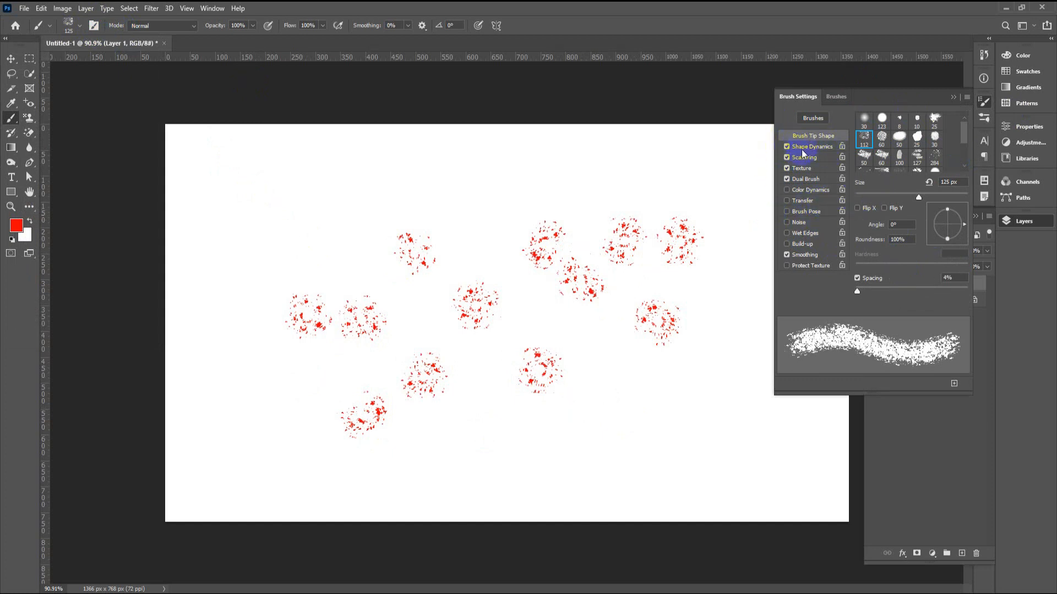
{"action": "left_click", "coordinate": [788, 147]}
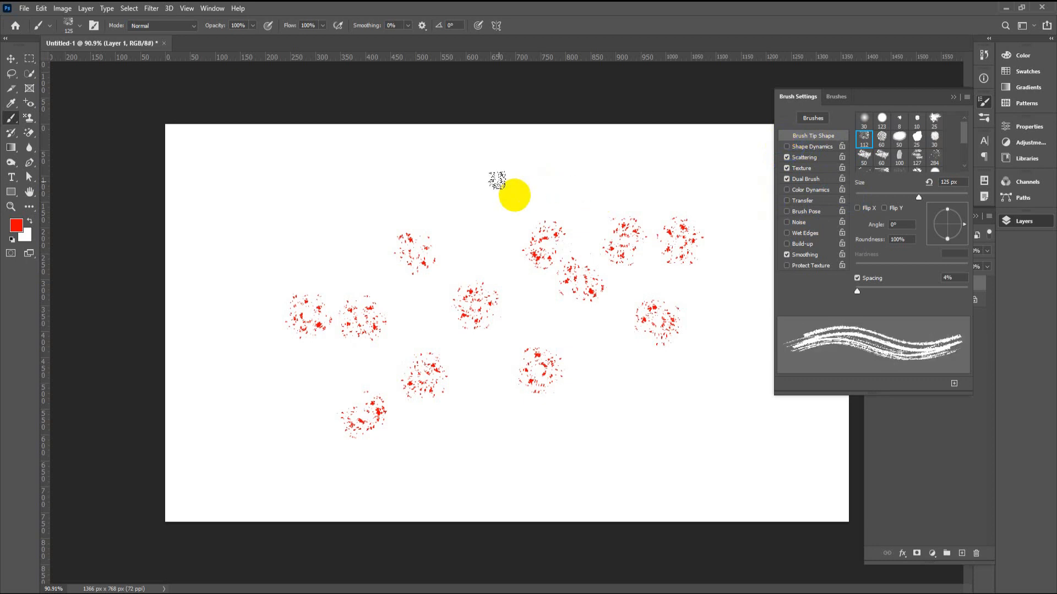
{"action": "mouse_move", "coordinate": [506, 183]}
{"action": "left_mouse_down"}
{"action": "mouse_move", "coordinate": [522, 200]}
{"action": "mouse_move", "coordinate": [296, 208]}
{"action": "mouse_move", "coordinate": [279, 253]}
{"action": "mouse_move", "coordinate": [237, 272]}
{"action": "left_mouse_up"}
{"action": "mouse_move", "coordinate": [239, 333]}
{"action": "left_mouse_down"}
{"action": "mouse_move", "coordinate": [323, 462]}
{"action": "mouse_move", "coordinate": [538, 470]}
{"action": "mouse_move", "coordinate": [707, 437]}
{"action": "mouse_move", "coordinate": [822, 466]}
{"action": "left_mouse_up"}
{"action": "mouse_move", "coordinate": [355, 230]}
{"action": "left_mouse_down"}
{"action": "mouse_move", "coordinate": [451, 418]}
{"action": "mouse_move", "coordinate": [682, 355]}
{"action": "left_mouse_up"}
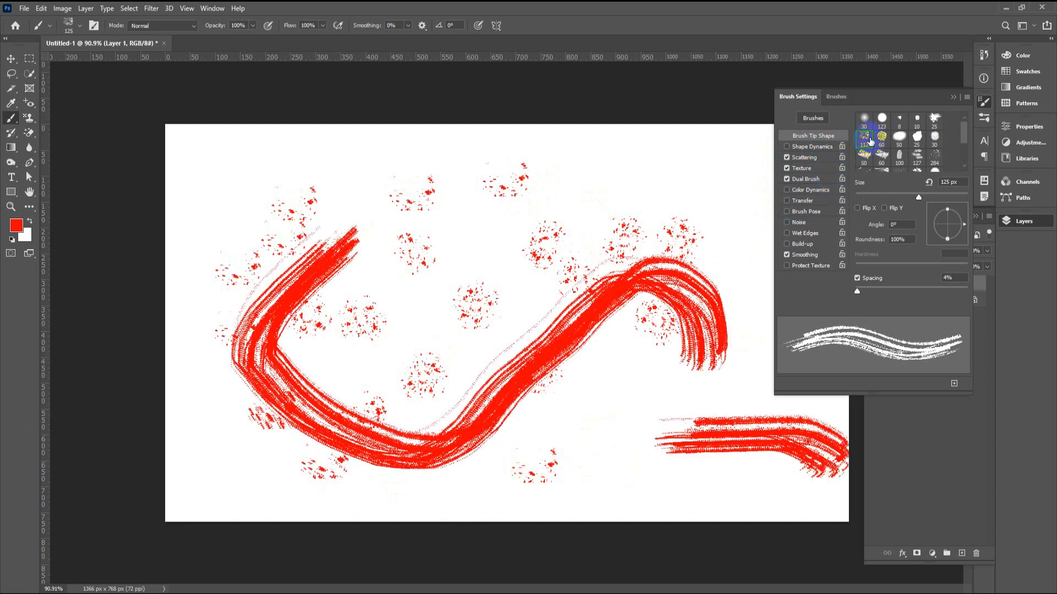
Turn off Scattering and Dual Brush, keep Texture enabled, and paint a wavy red stroke across the upper part of the canvas.
{"action": "left_click", "coordinate": [787, 158]}
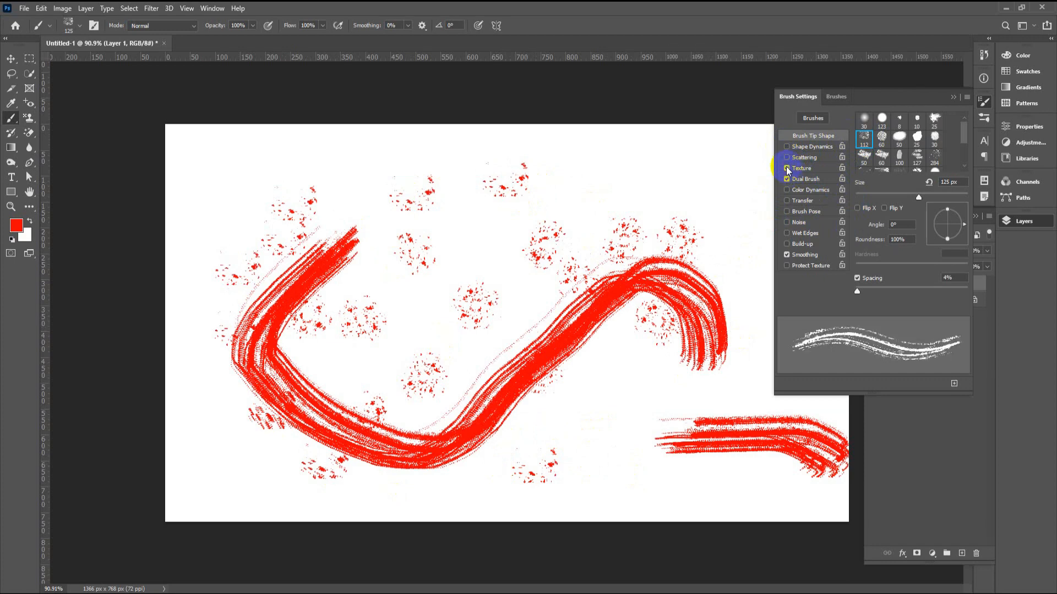
{"action": "left_click", "coordinate": [786, 168]}
{"action": "left_click", "coordinate": [787, 179]}
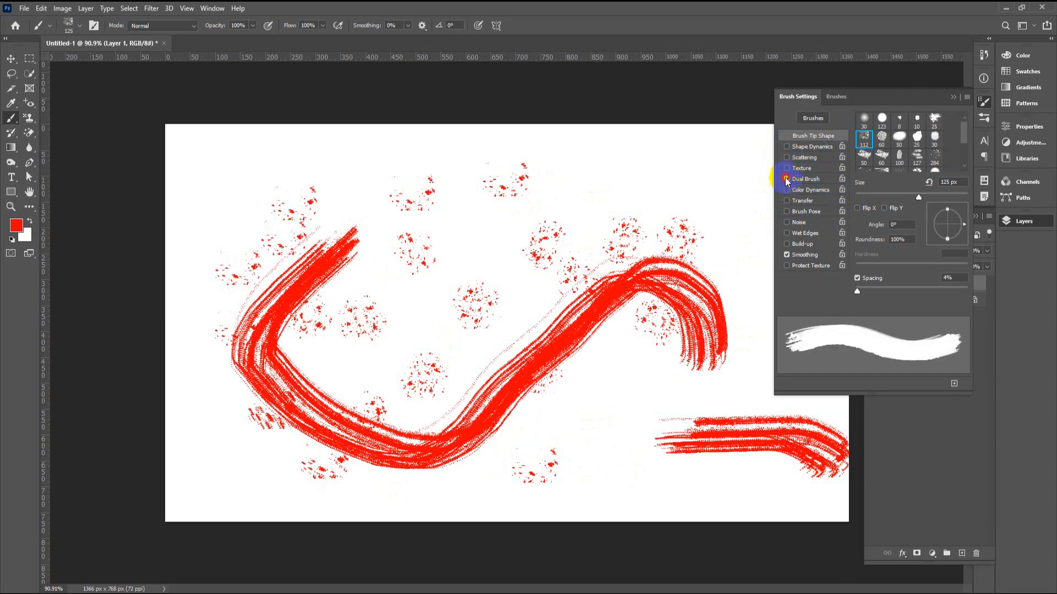
{"action": "left_click", "coordinate": [787, 179]}
{"action": "left_click", "coordinate": [786, 168]}
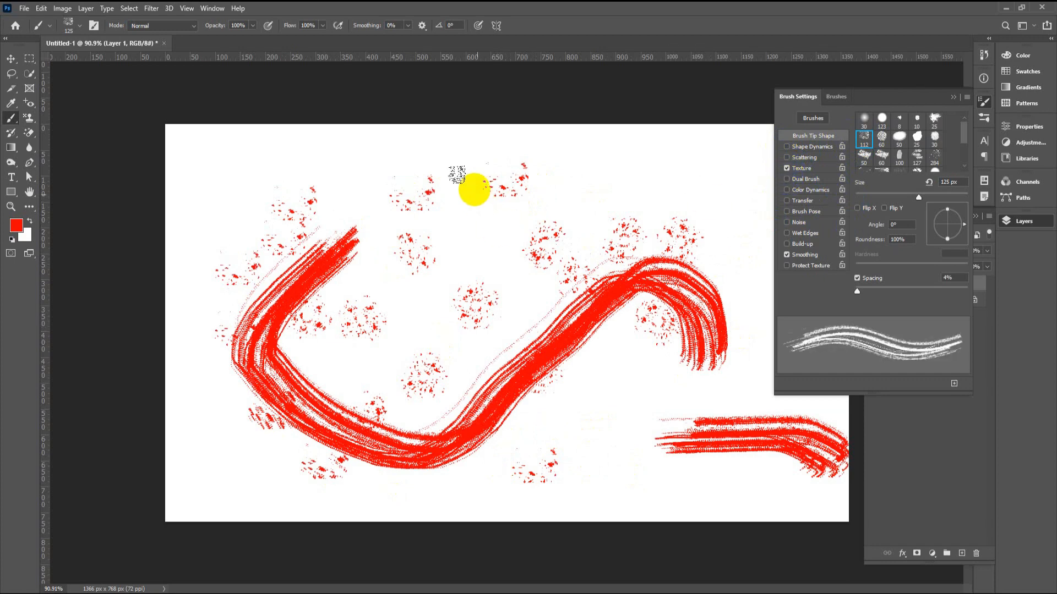
{"action": "mouse_move", "coordinate": [472, 183]}
{"action": "left_mouse_down"}
{"action": "mouse_move", "coordinate": [578, 228]}
{"action": "mouse_move", "coordinate": [707, 211]}
{"action": "mouse_move", "coordinate": [629, 257]}
{"action": "mouse_move", "coordinate": [735, 235]}
{"action": "left_mouse_up"}
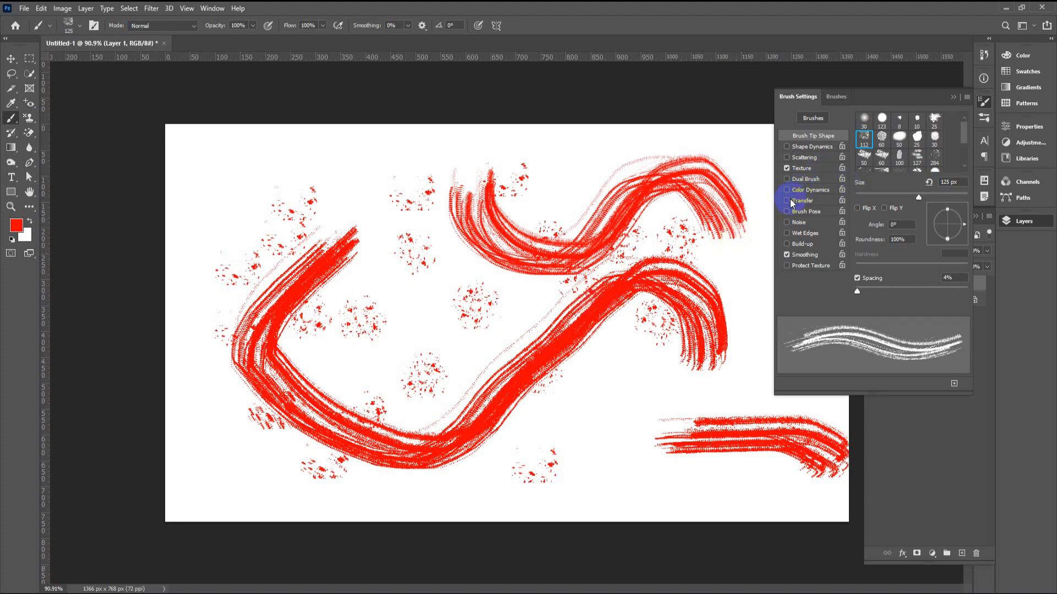
Paint one stroke through the canvas middle with Texture off and another near the lower right with Texture on again.
{"action": "left_click", "coordinate": [787, 168]}
{"action": "left_click_drag", "start_coordinate": [553, 285], "coordinate": [555, 284]}
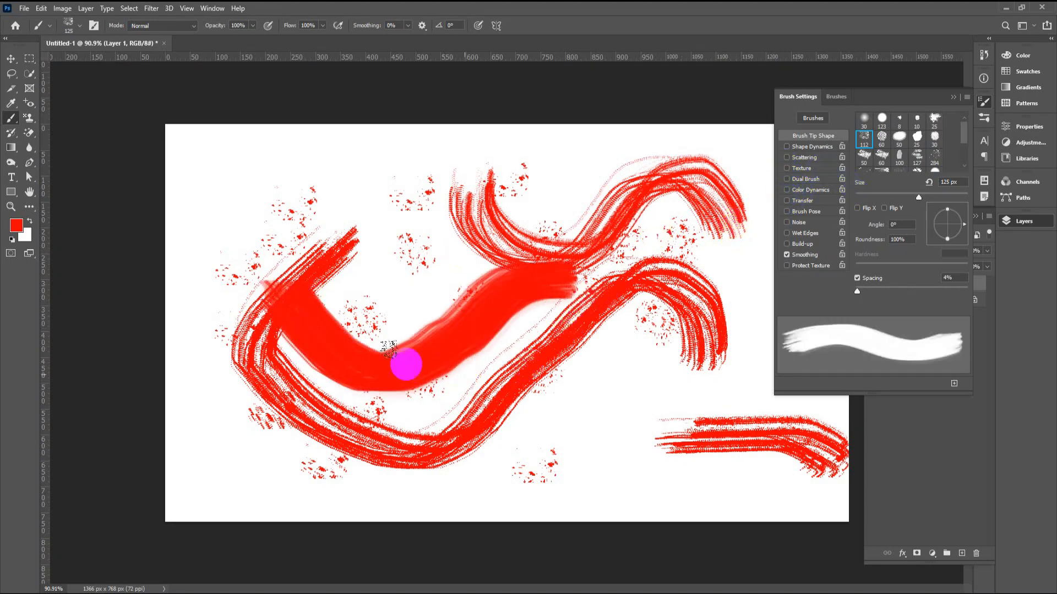
{"action": "left_click", "coordinate": [788, 170]}
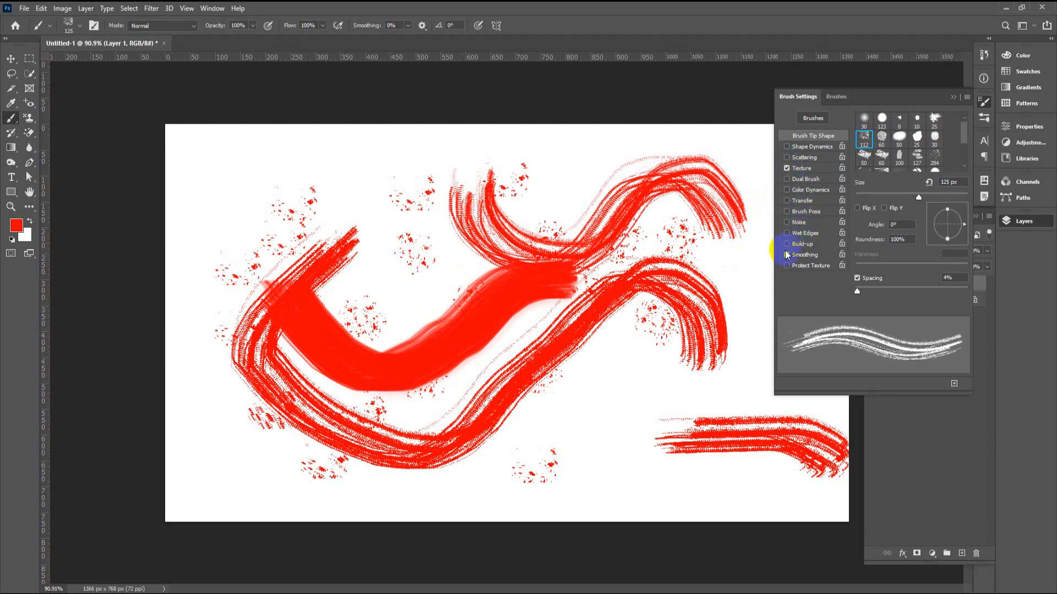
{"action": "mouse_move", "coordinate": [566, 432]}
{"action": "left_mouse_down"}
{"action": "mouse_move", "coordinate": [619, 455]}
{"action": "mouse_move", "coordinate": [773, 416]}
{"action": "left_mouse_up"}
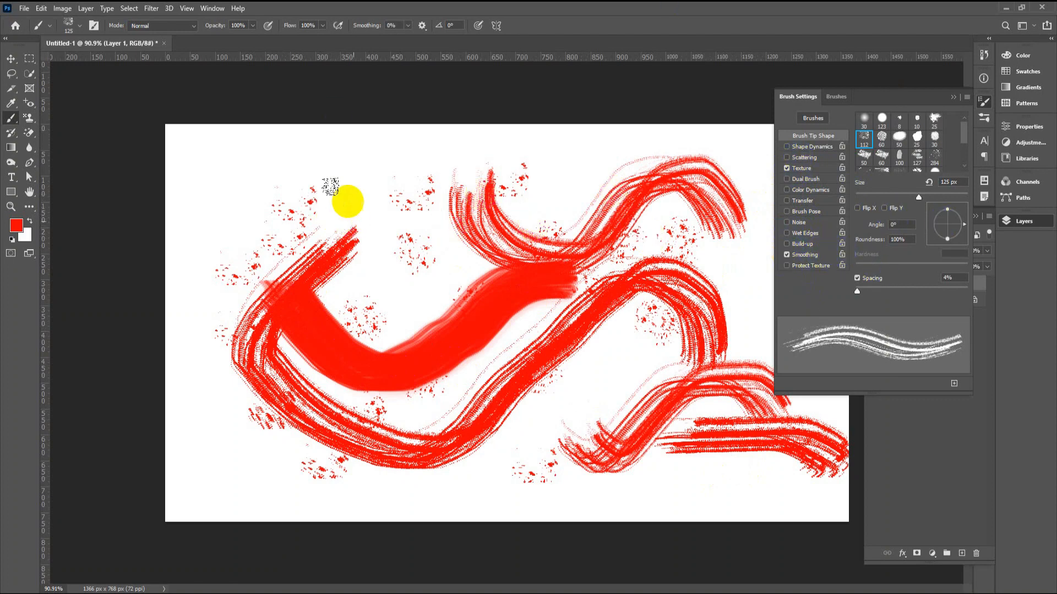
Collapse the brush settings and delete Layer 1 with all its test strokes.
{"action": "left_click", "coordinate": [954, 96]}
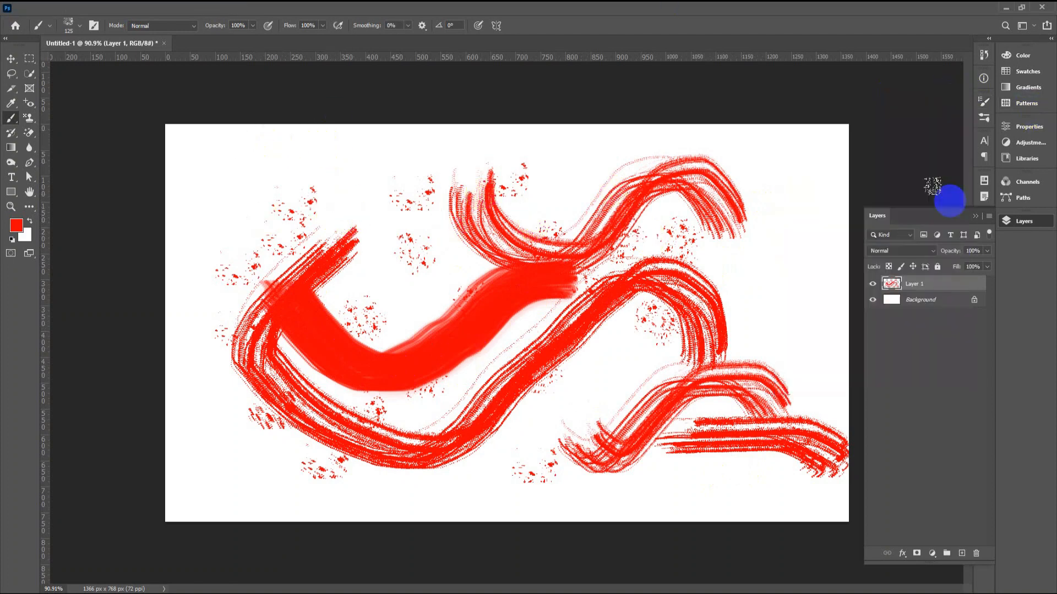
{"action": "key", "text": "Delete"}
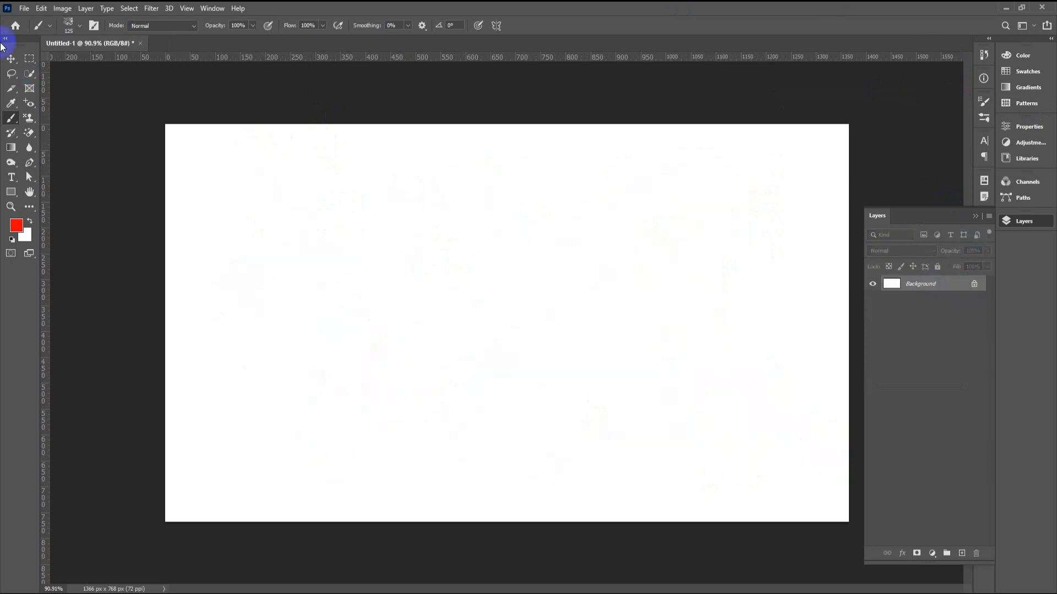
Choose the Kyle's Spatter Brushes - Pressure Control preset from Special Effects Brushes.
{"action": "left_click", "coordinate": [76, 33]}
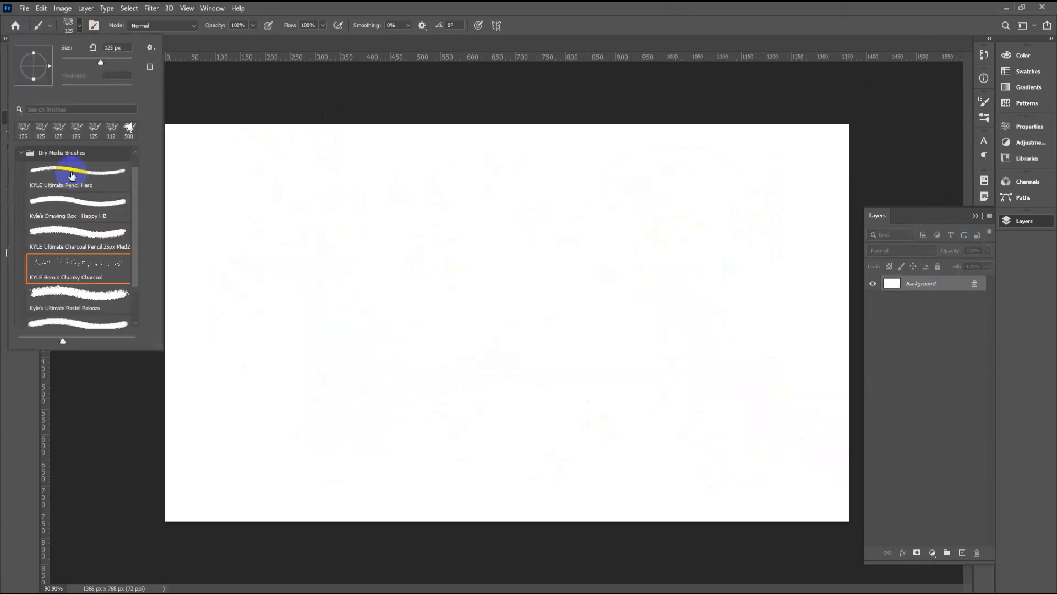
{"action": "left_click", "coordinate": [19, 152]}
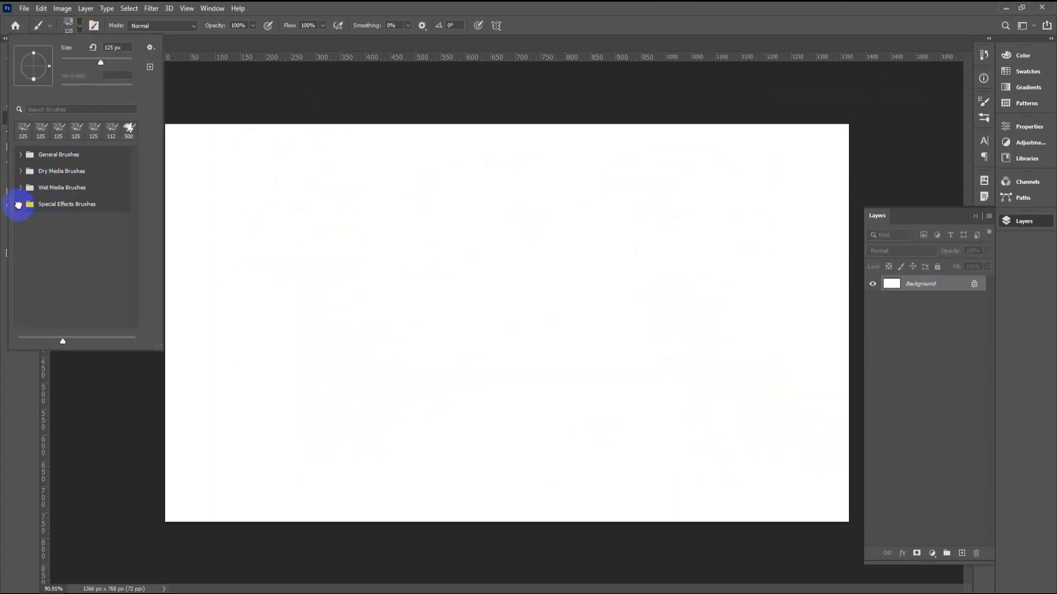
{"action": "left_click", "coordinate": [20, 204]}
{"action": "left_click", "coordinate": [66, 268]}
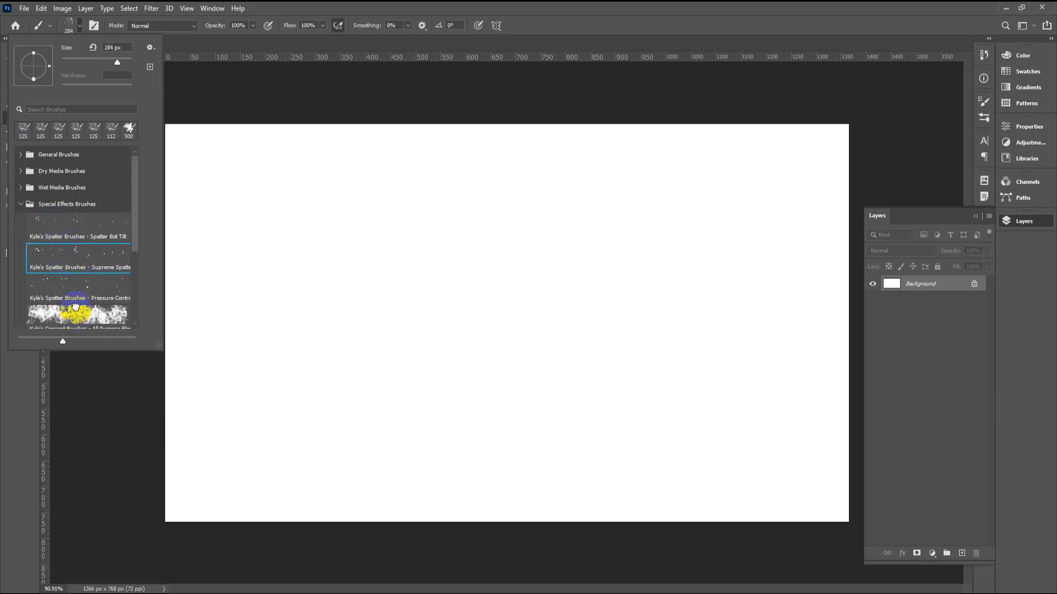
{"action": "left_click", "coordinate": [75, 309]}
{"action": "left_click", "coordinate": [76, 278]}
{"action": "left_click", "coordinate": [788, 8]}
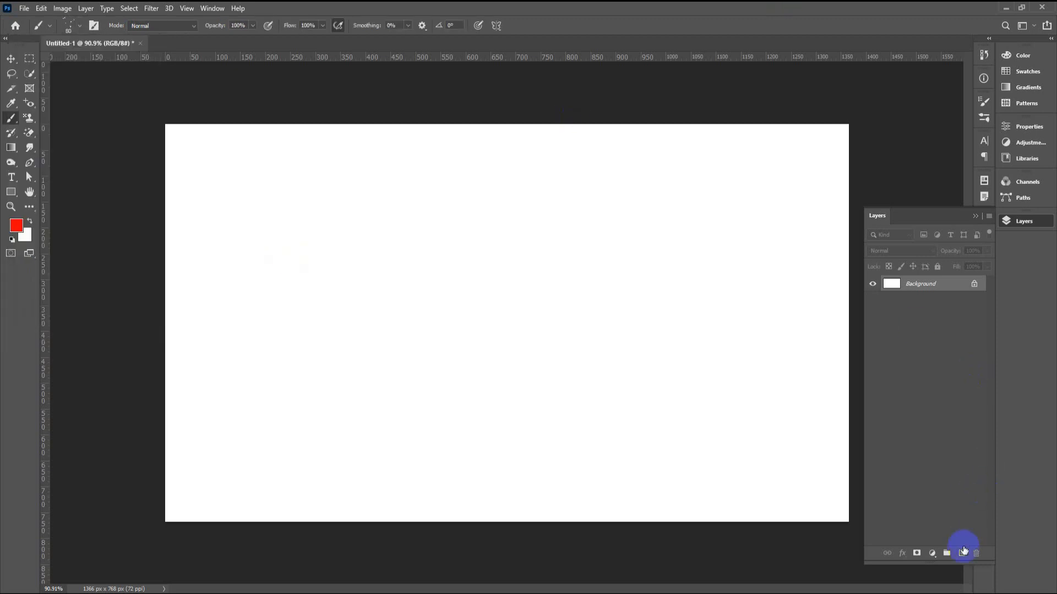
Create a new layer above the Background and enlarge the spatter brush to 700 px.
{"action": "left_click", "coordinate": [962, 552]}
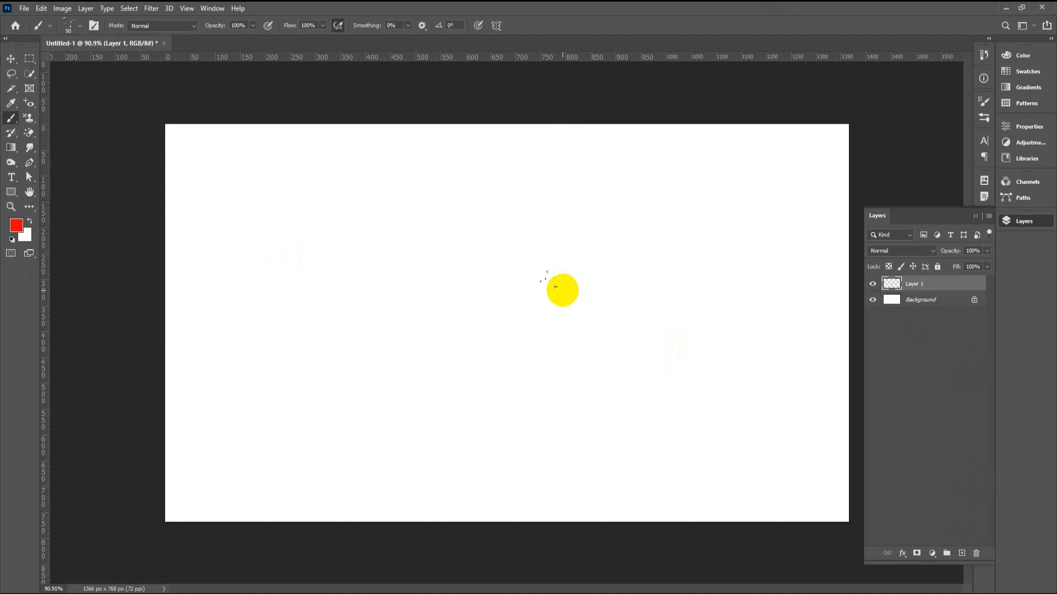
{"action": "key", "text": "bracketright"}
{"action": "key", "text": "bracketright"}
{"action": "key", "text": "bracketright"}
{"action": "key", "text": "bracketright"}
{"action": "key", "text": "bracketright"}
{"action": "key", "text": "bracketright"}
{"action": "key", "text": "bracketright"}
{"action": "key", "text": "bracketright"}
{"action": "key", "text": "bracketright"}
{"action": "key", "text": "bracketright"}
{"action": "key", "text": "bracketright"}
{"action": "key", "text": "bracketright"}
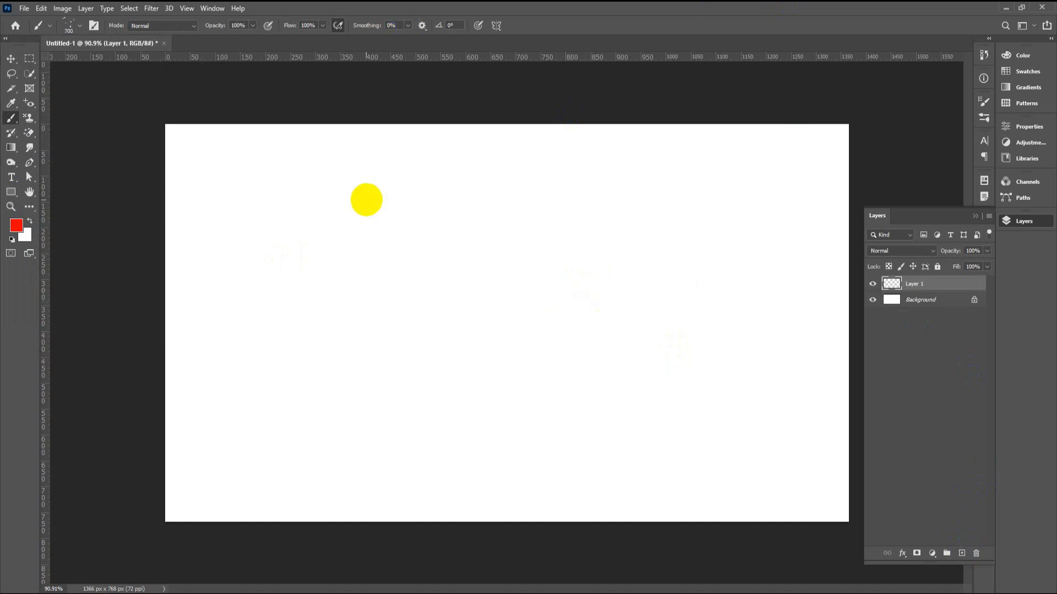
Stamp red spatter near the canvas centre at 700 px, and add another dab to its left at 500 px.
{"action": "left_click", "coordinate": [492, 271]}
{"action": "left_click", "coordinate": [494, 273]}
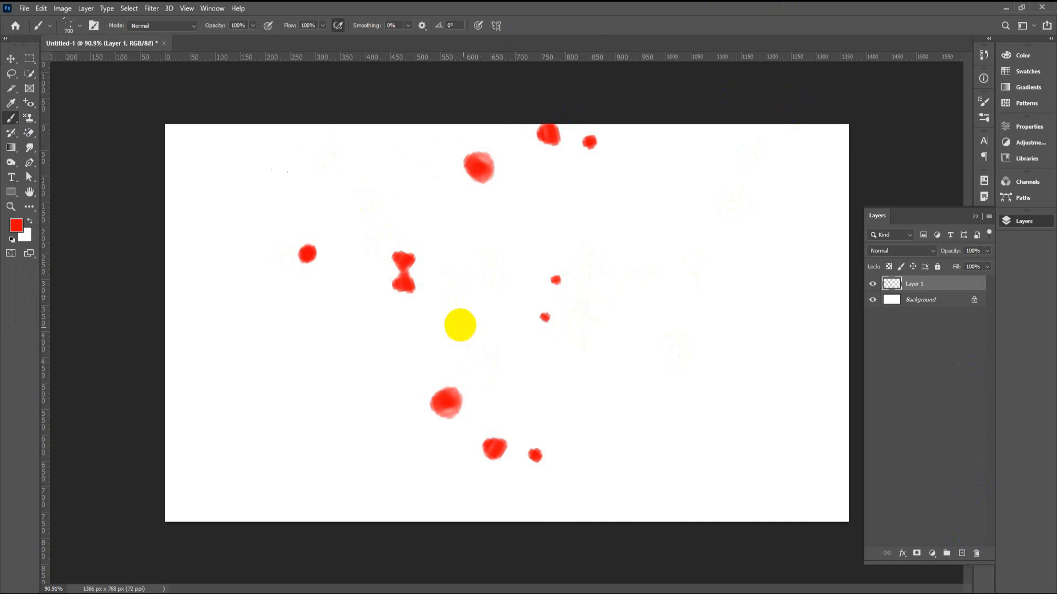
{"action": "key", "text": "bracketleft"}
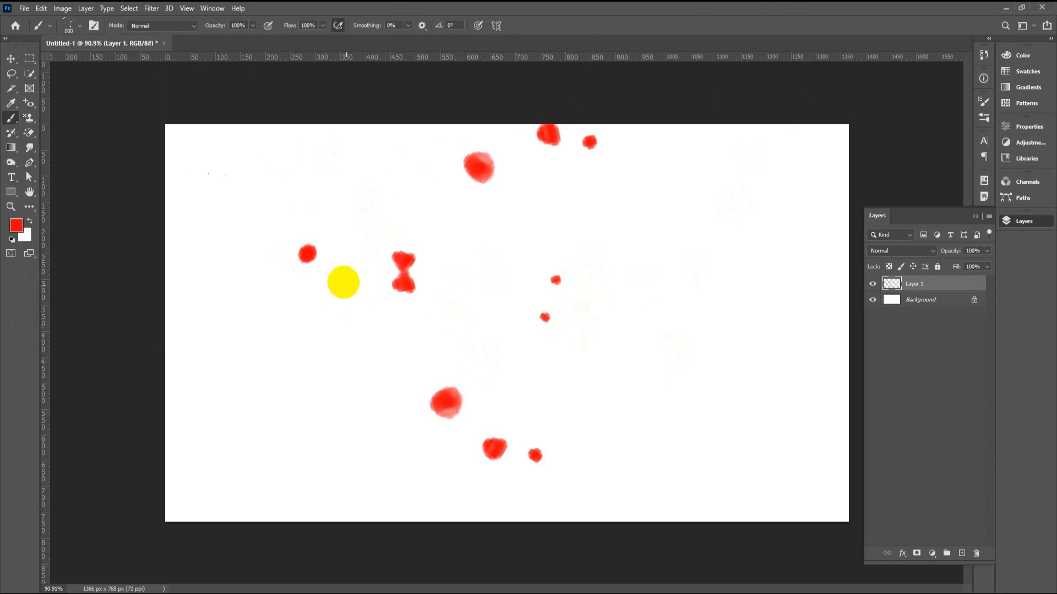
{"action": "left_click", "coordinate": [352, 316]}
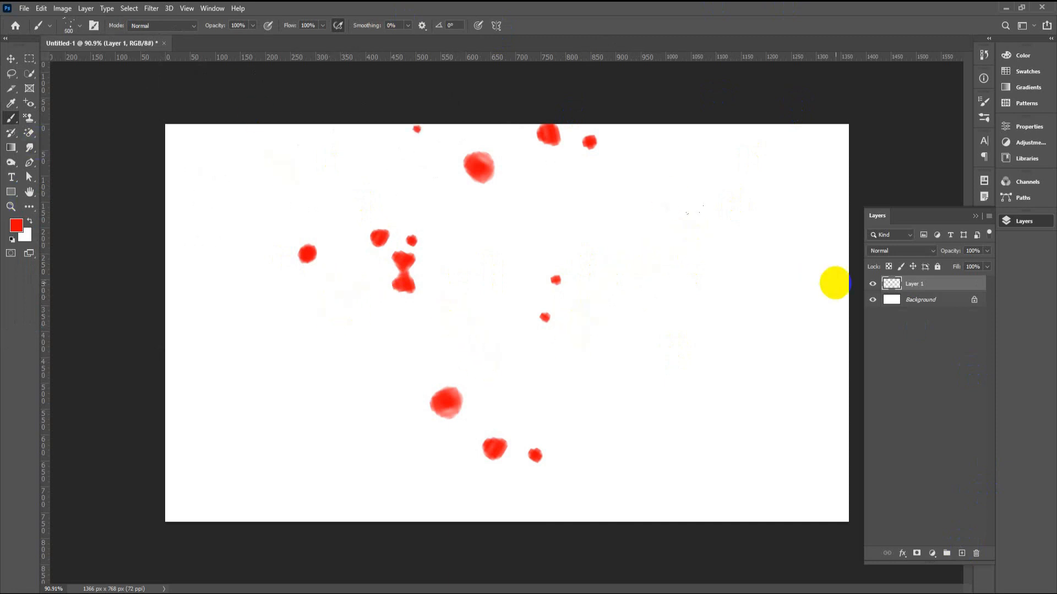
Delete the layer containing the red spatter.
{"action": "key", "text": "Delete"}
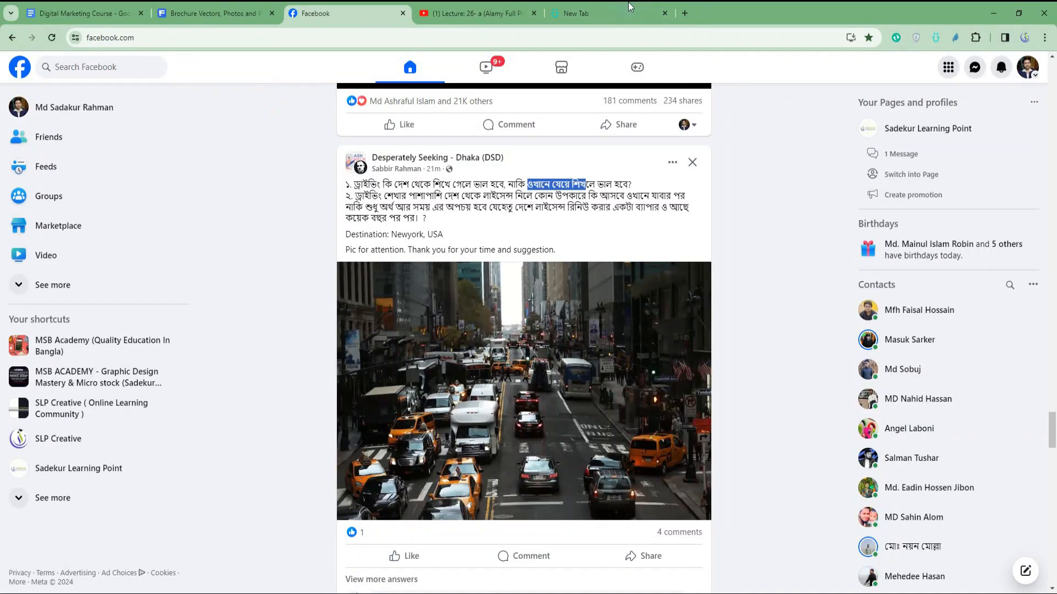
In the blank browser tab, search the web for "free brush for photoshop".
{"action": "left_click", "coordinate": [630, 6]}
{"action": "left_click", "coordinate": [622, 33]}
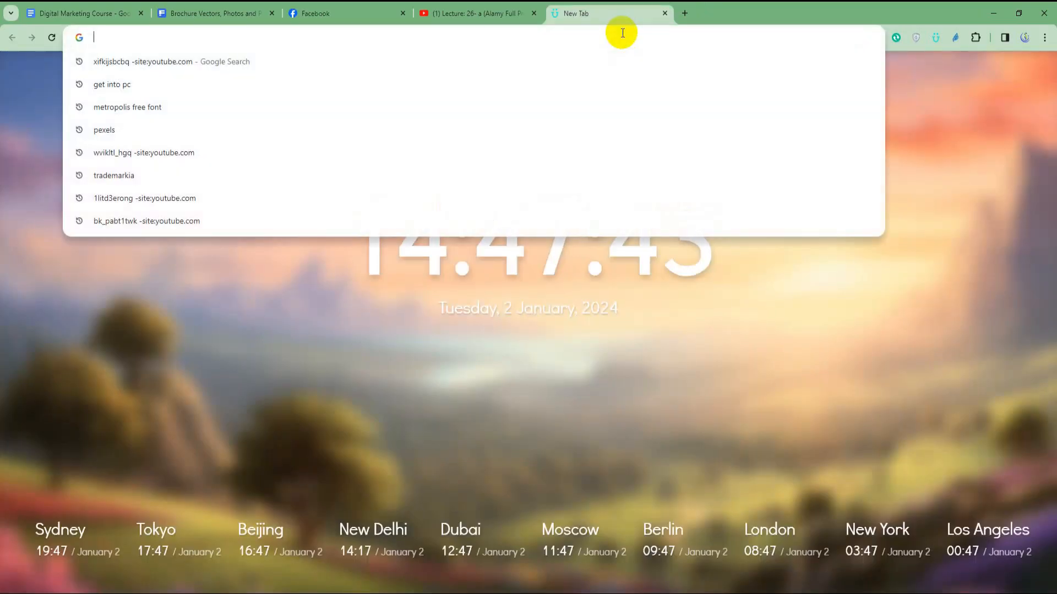
{"action": "type", "text": "bru"}
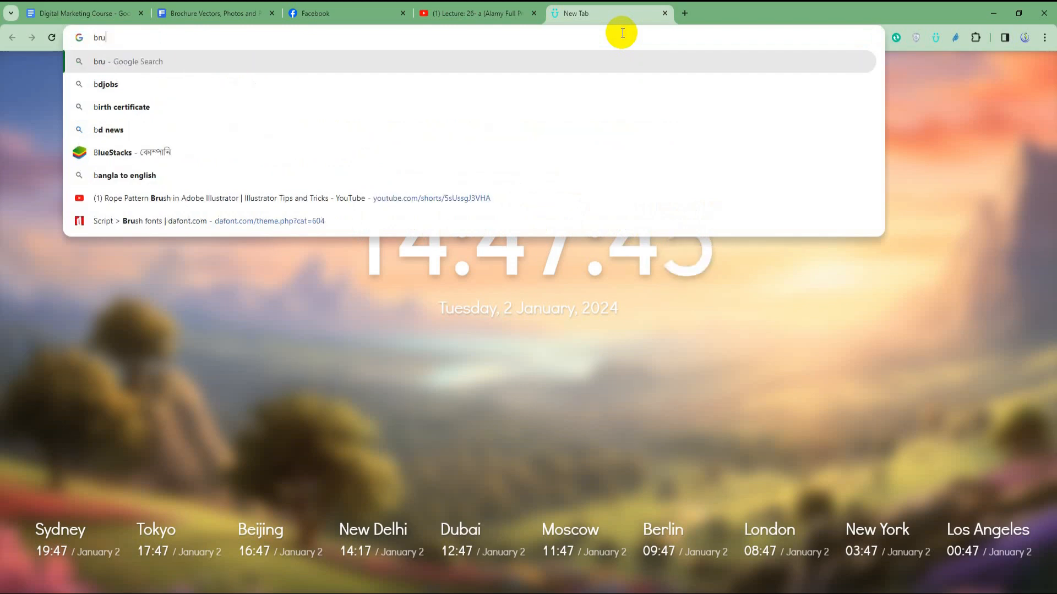
{"action": "type", "text": "free"}
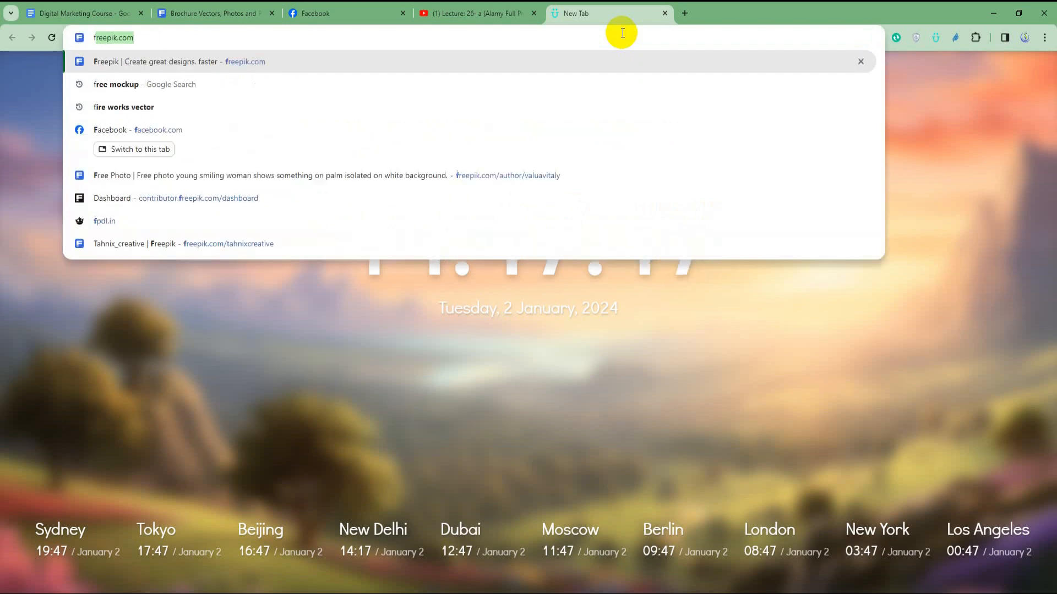
{"action": "type", "text": " brush t"}
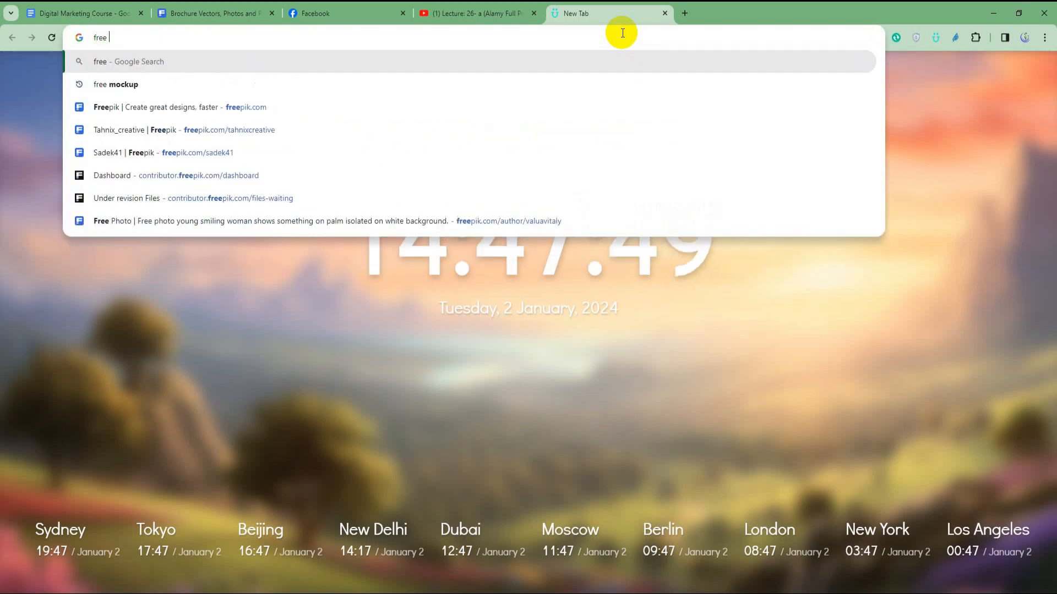
{"action": "type", "text": "o"}
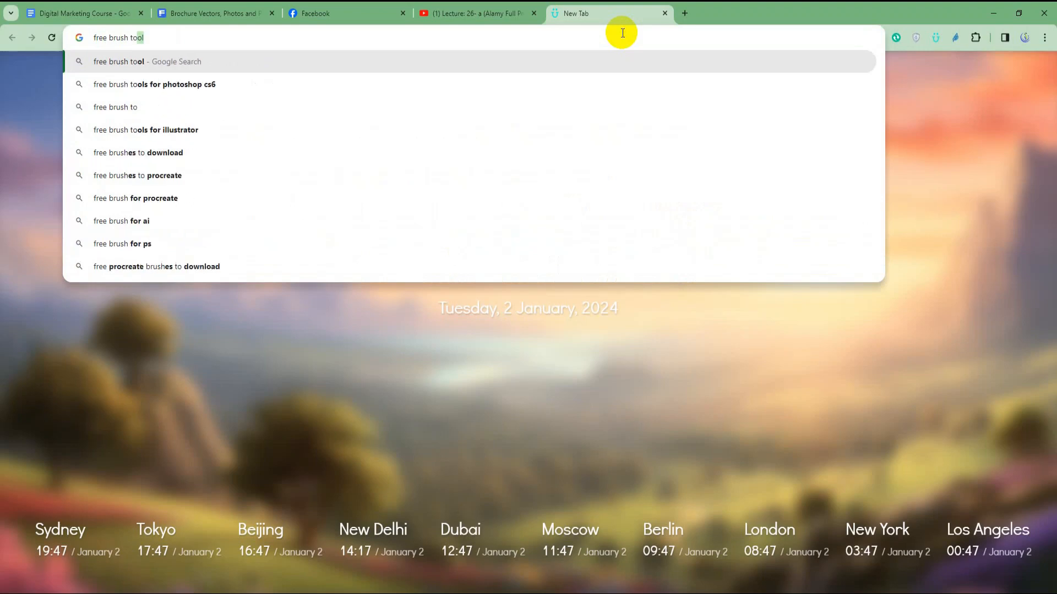
{"action": "key", "text": "BackSpace"}
{"action": "key", "text": "BackSpace"}
{"action": "type", "text": "for photo"}
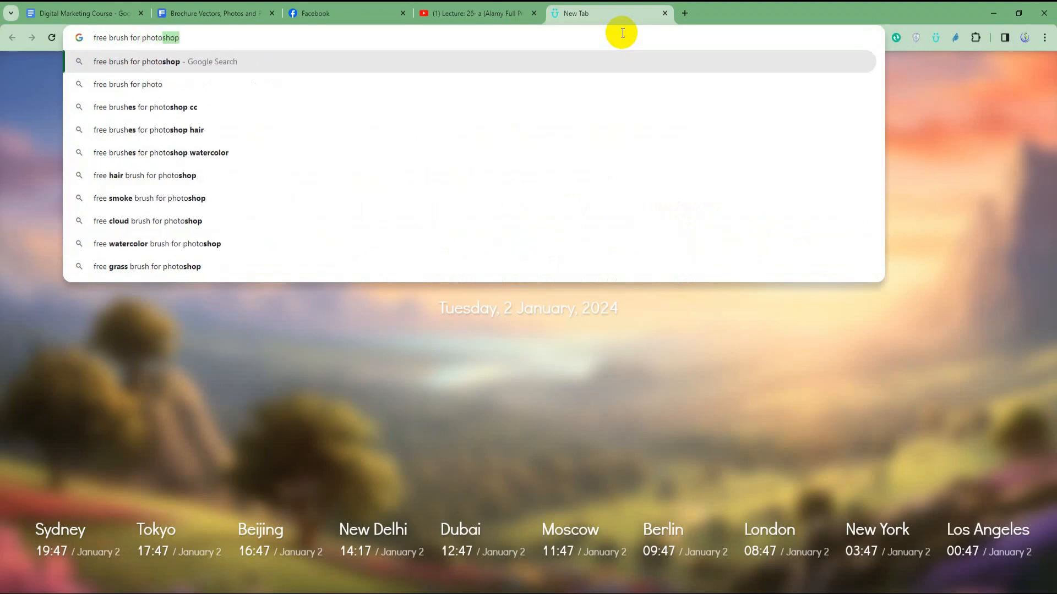
{"action": "key", "text": "Return"}
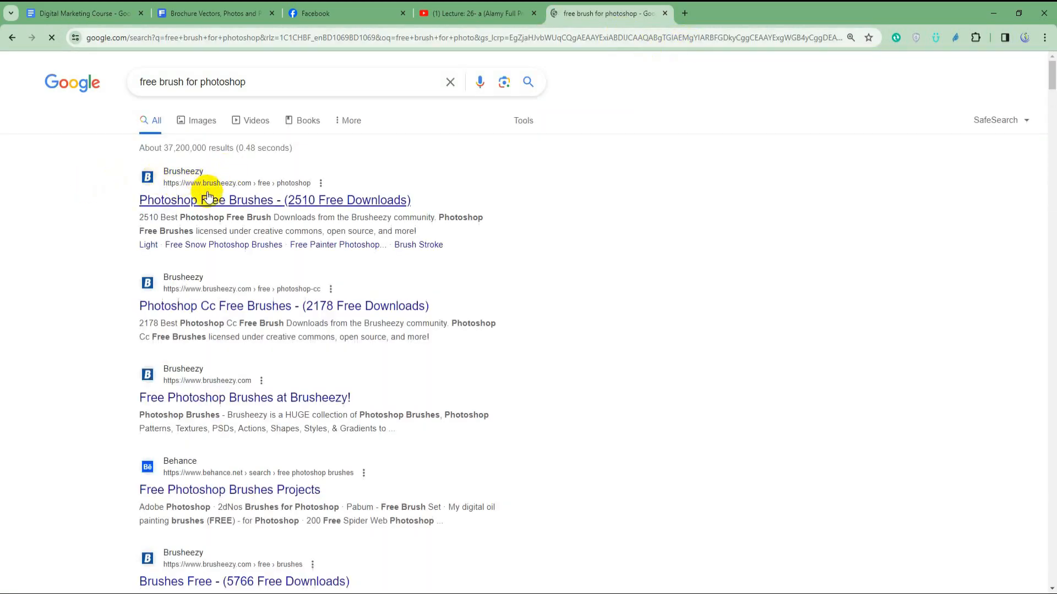
Open Brusheezy's Photoshop Free Brushes search result in a new tab and switch to it.
{"action": "right_click", "coordinate": [246, 201]}
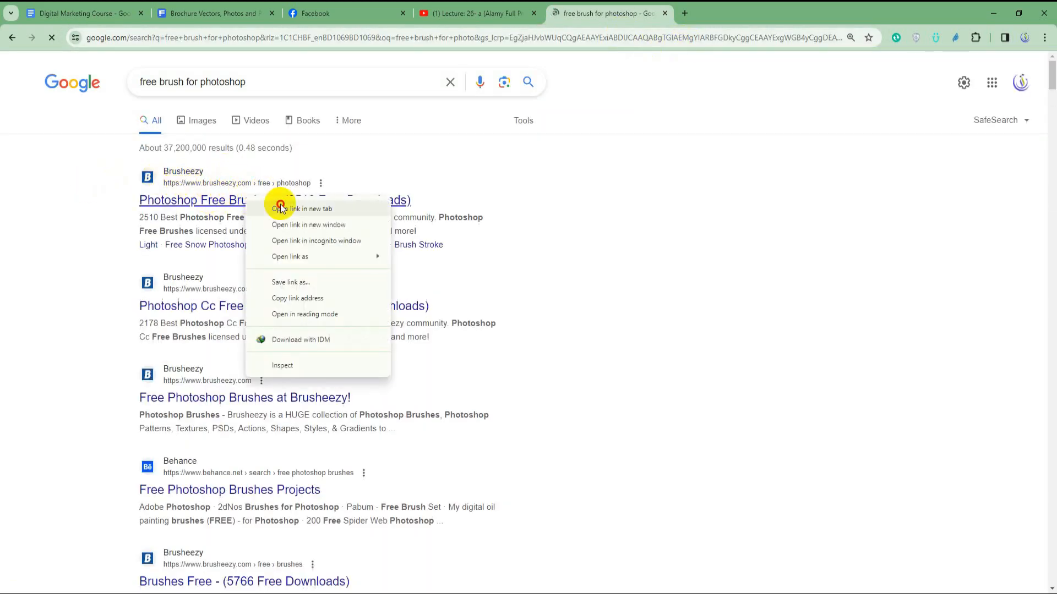
{"action": "left_click", "coordinate": [302, 208]}
{"action": "left_click", "coordinate": [722, 15]}
{"action": "left_click", "coordinate": [680, 43]}
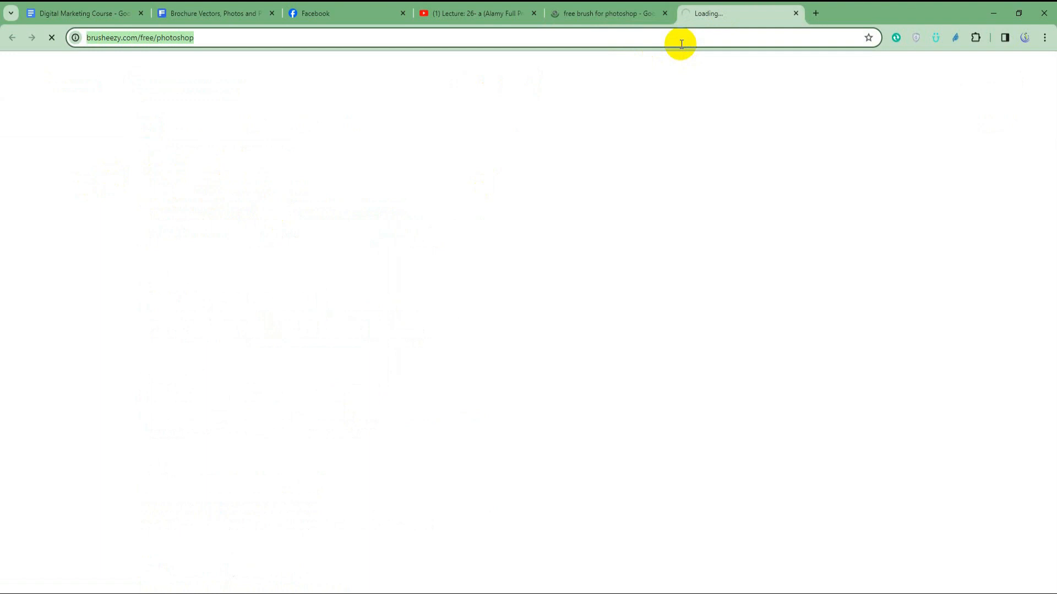
{"action": "left_click", "coordinate": [753, 40]}
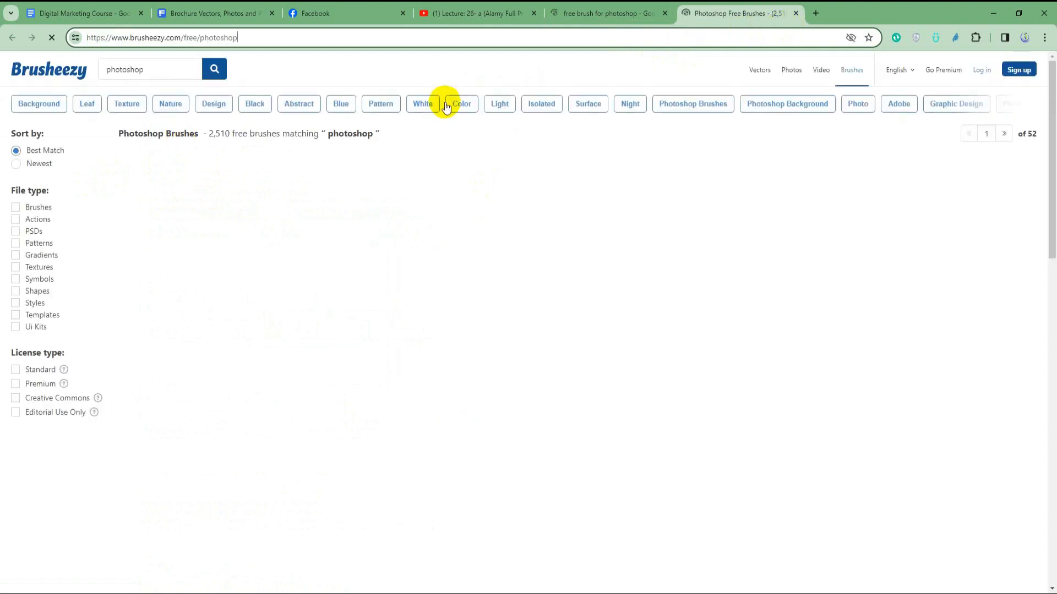
Download the Free Smoke Photoshop Brushes pack from the Brusheezy results and dismiss the site's download notice.
{"action": "scroll", "coordinate": [346, 385], "scroll_direction": "down", "scroll_amount": 5}
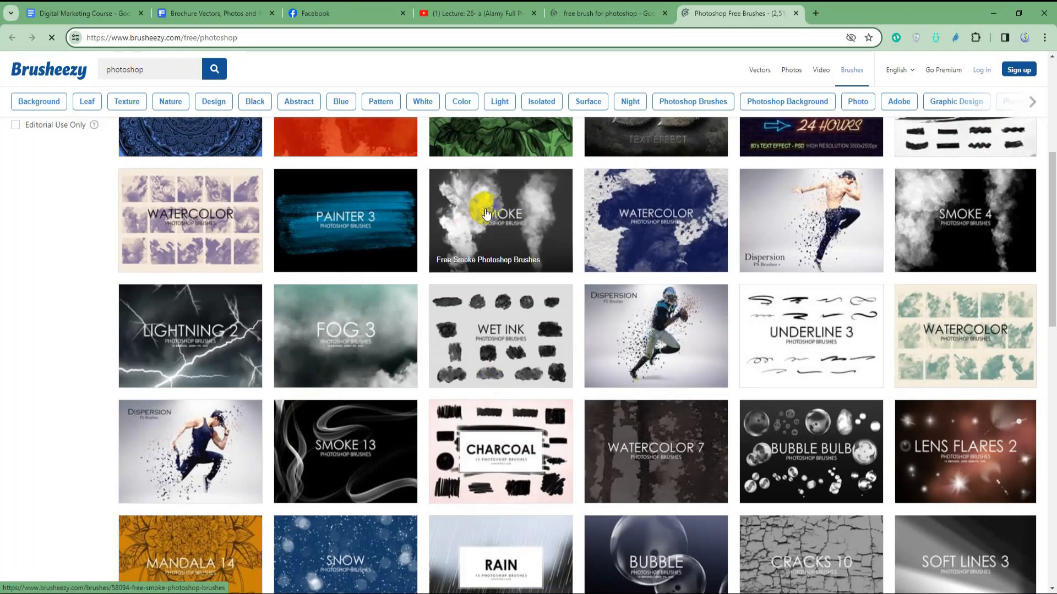
{"action": "left_click", "coordinate": [489, 232]}
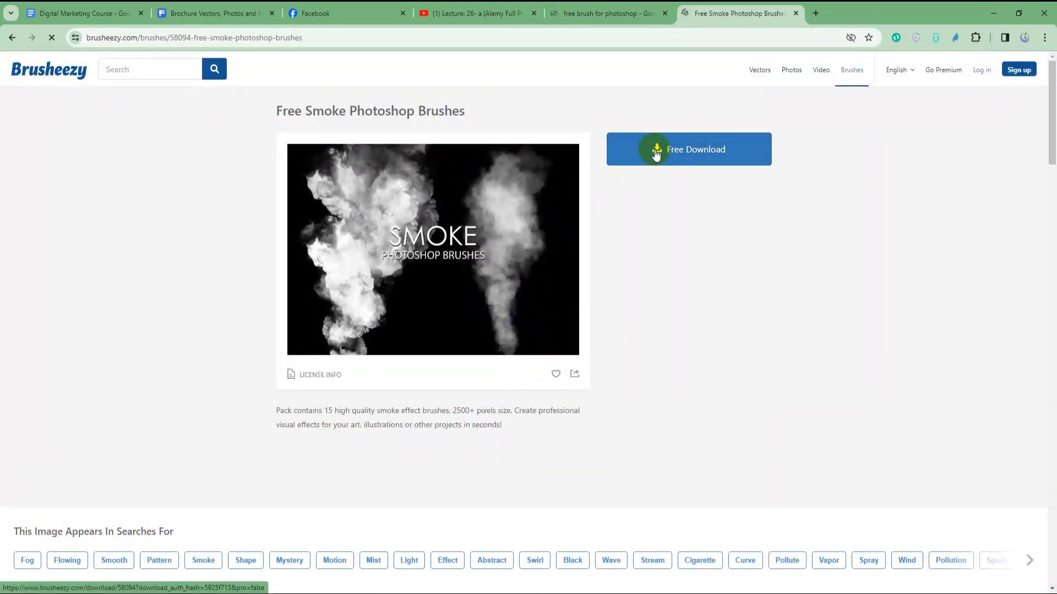
{"action": "left_click", "coordinate": [656, 168]}
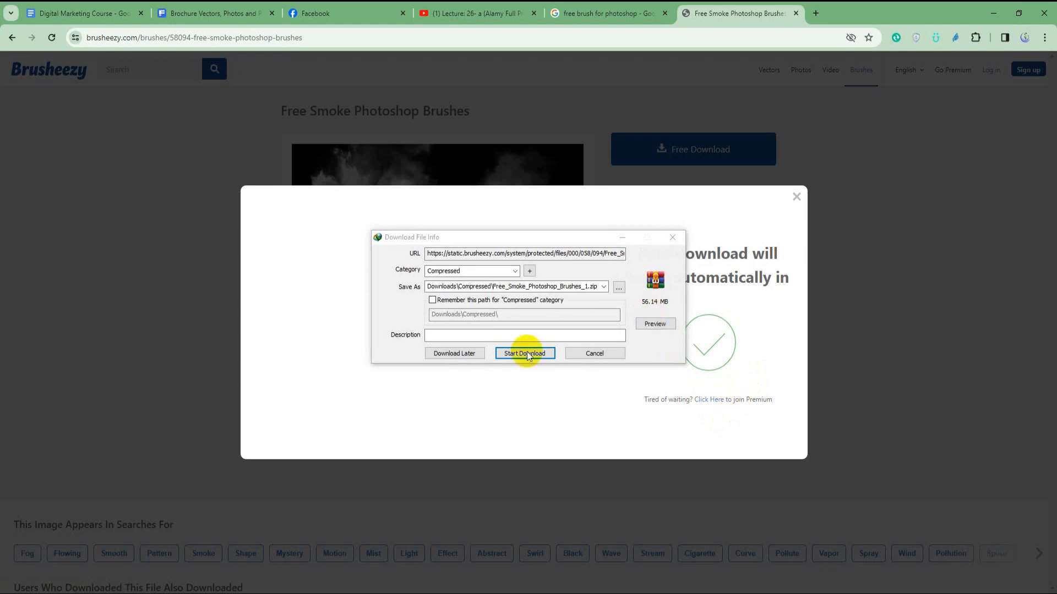
{"action": "left_click", "coordinate": [518, 354]}
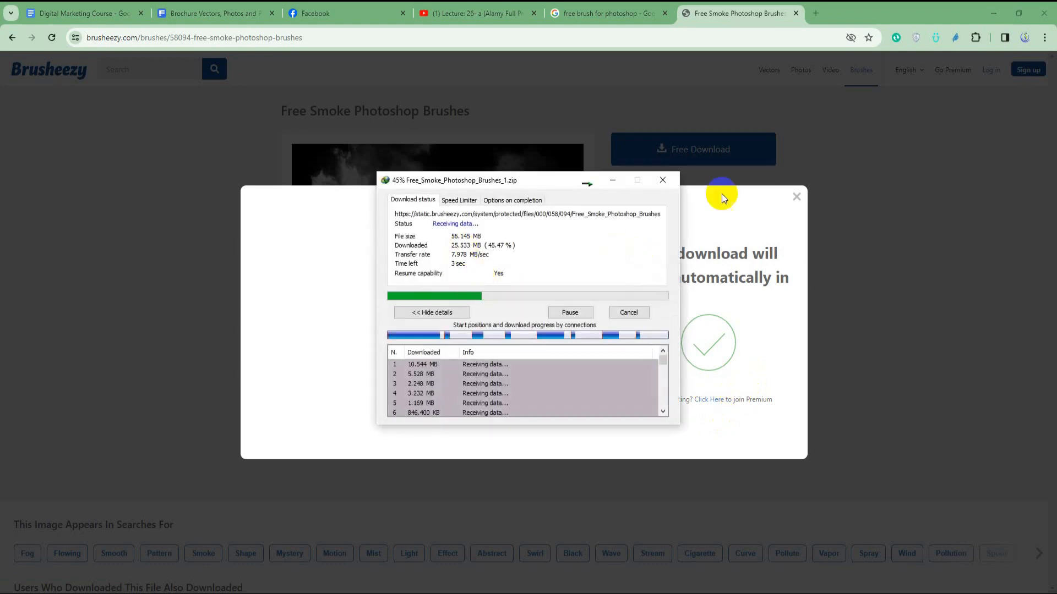
{"action": "left_click", "coordinate": [797, 198]}
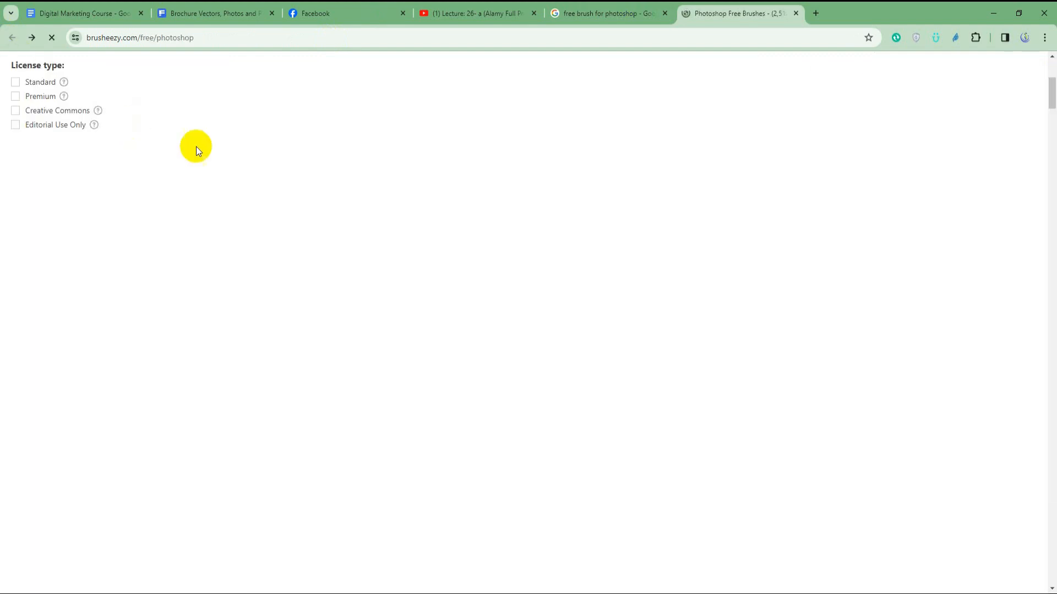
Download the Free Lightning Photoshop Brushes 2 pack and dismiss the site's download notice.
{"action": "scroll", "coordinate": [373, 299], "scroll_direction": "down", "scroll_amount": 7}
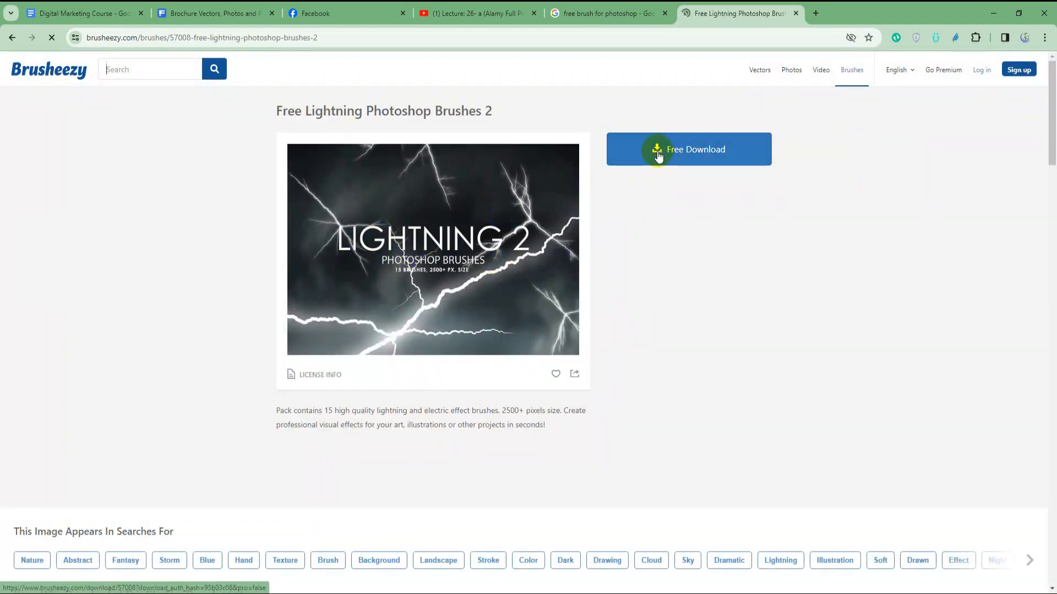
{"action": "left_click", "coordinate": [660, 159]}
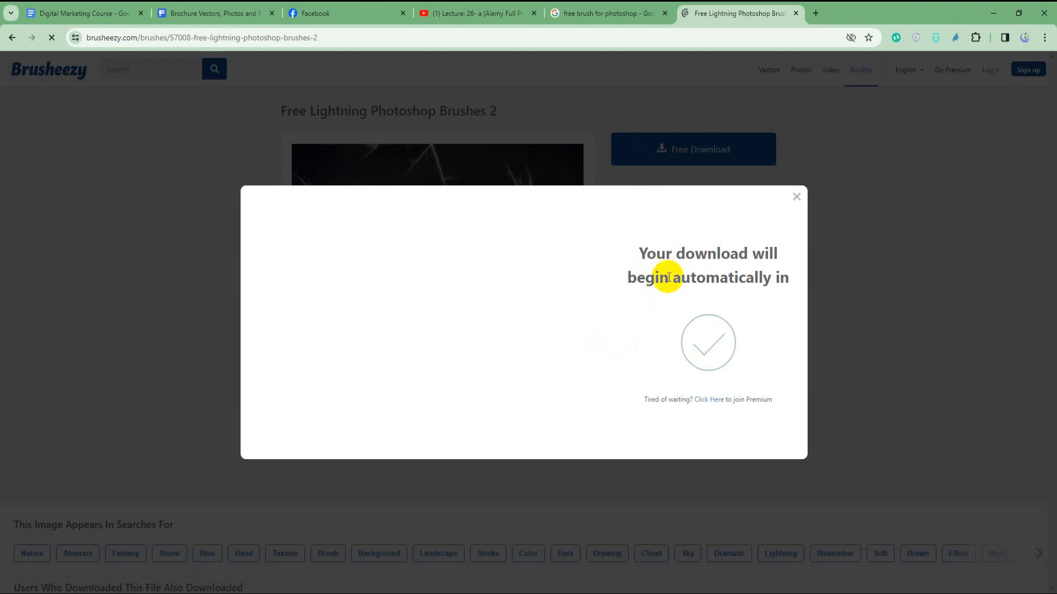
{"action": "left_click", "coordinate": [543, 351]}
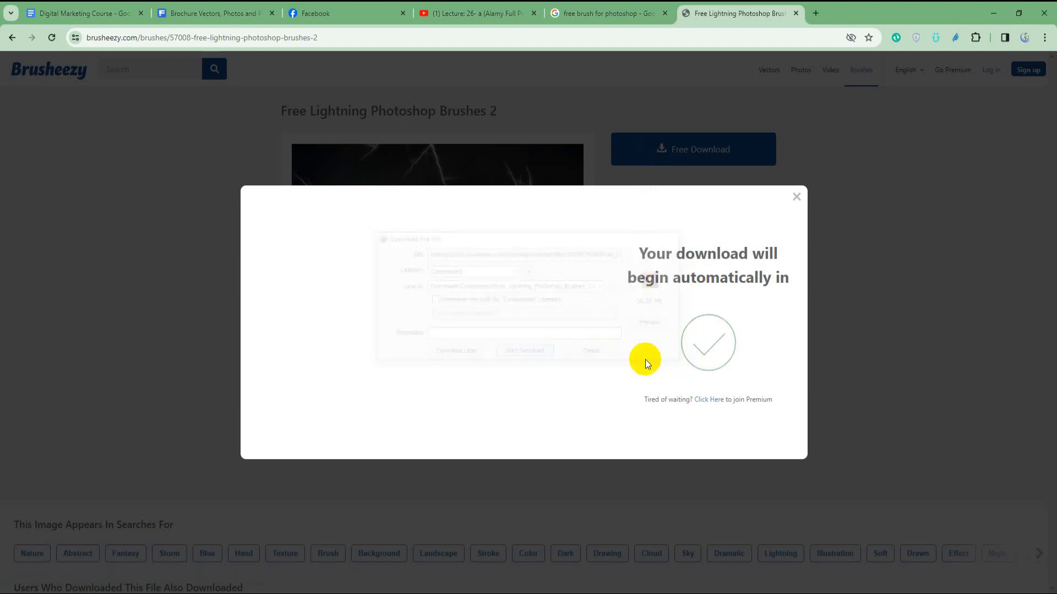
{"action": "left_click", "coordinate": [797, 197]}
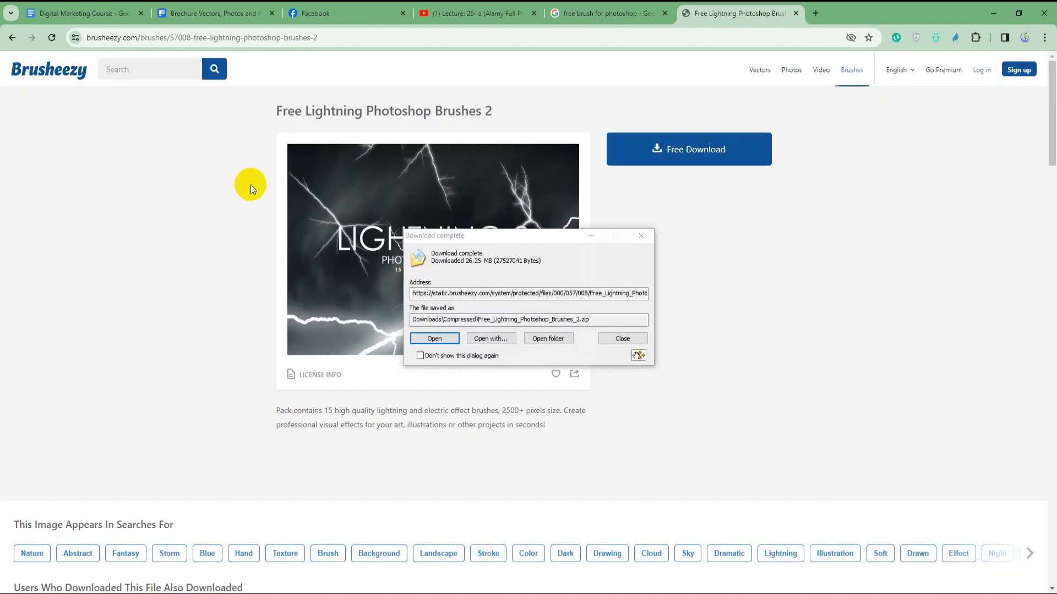
Return to the Brusheezy results and replace the search term with "cloud" to find cloud brushes.
{"action": "left_click", "coordinate": [10, 39]}
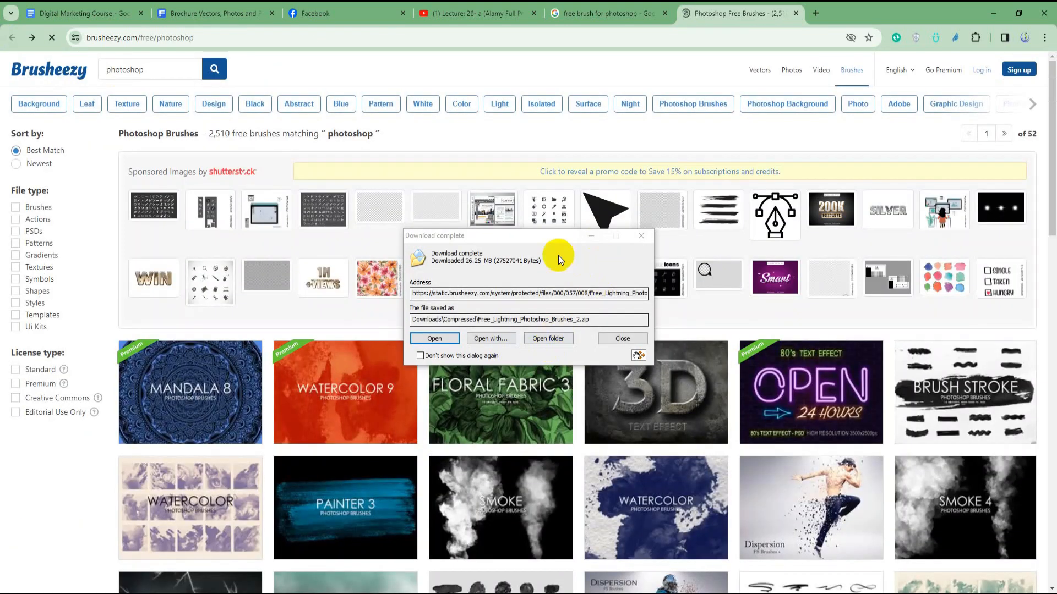
{"action": "left_click", "coordinate": [126, 64]}
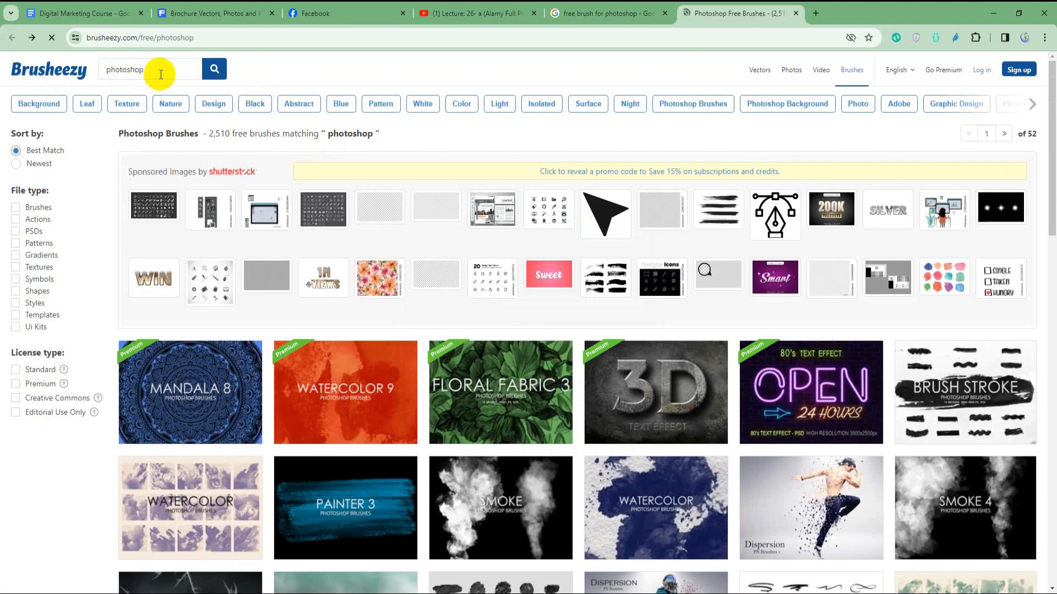
{"action": "left_click_drag", "start_coordinate": [160, 74], "coordinate": [74, 77]}
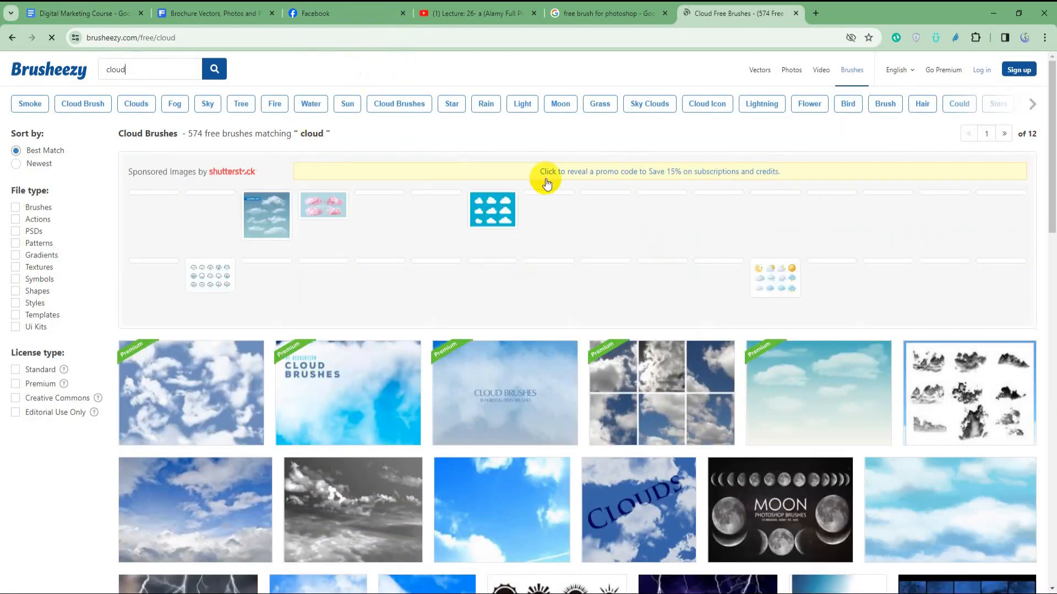
Browse the cloud brush results, download the Clouds Brushes pack, and dismiss the download windows.
{"action": "scroll", "coordinate": [318, 449], "scroll_direction": "down", "scroll_amount": 3}
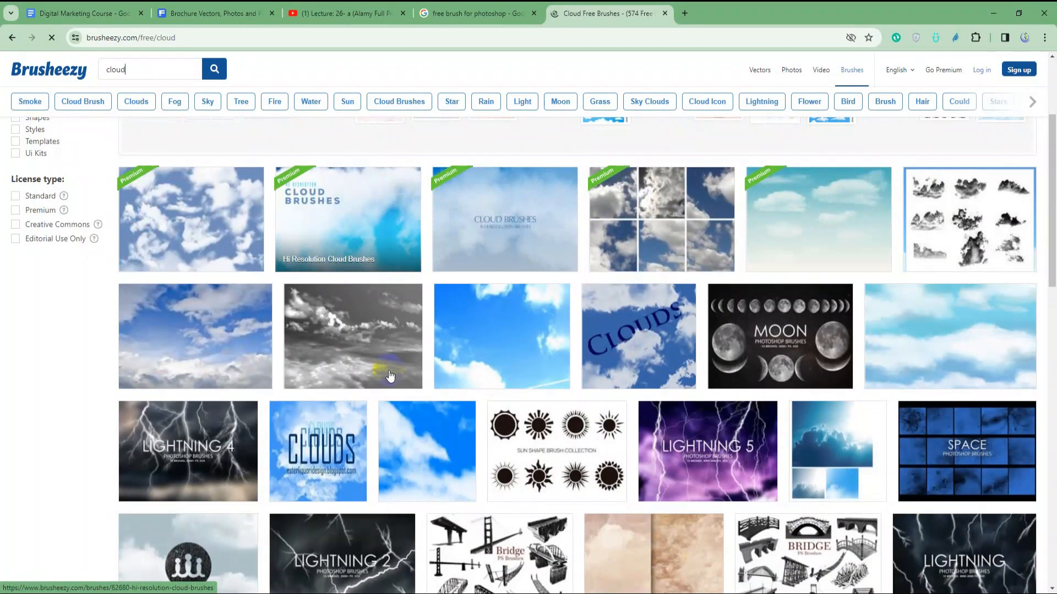
{"action": "scroll", "coordinate": [187, 441], "scroll_direction": "down", "scroll_amount": 1}
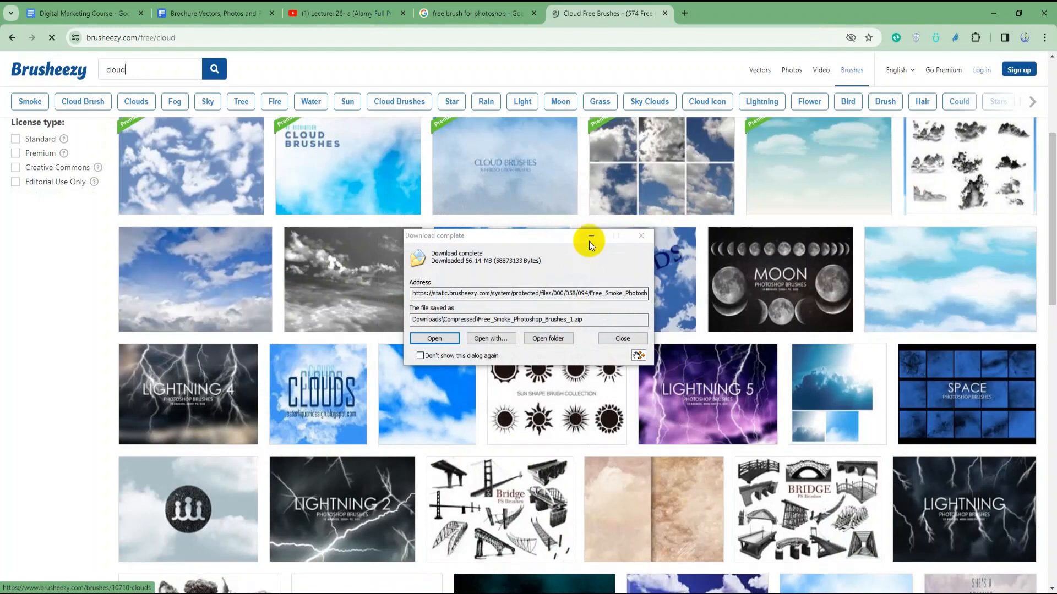
{"action": "left_click", "coordinate": [591, 241]}
{"action": "scroll", "coordinate": [461, 411], "scroll_direction": "down", "scroll_amount": 3}
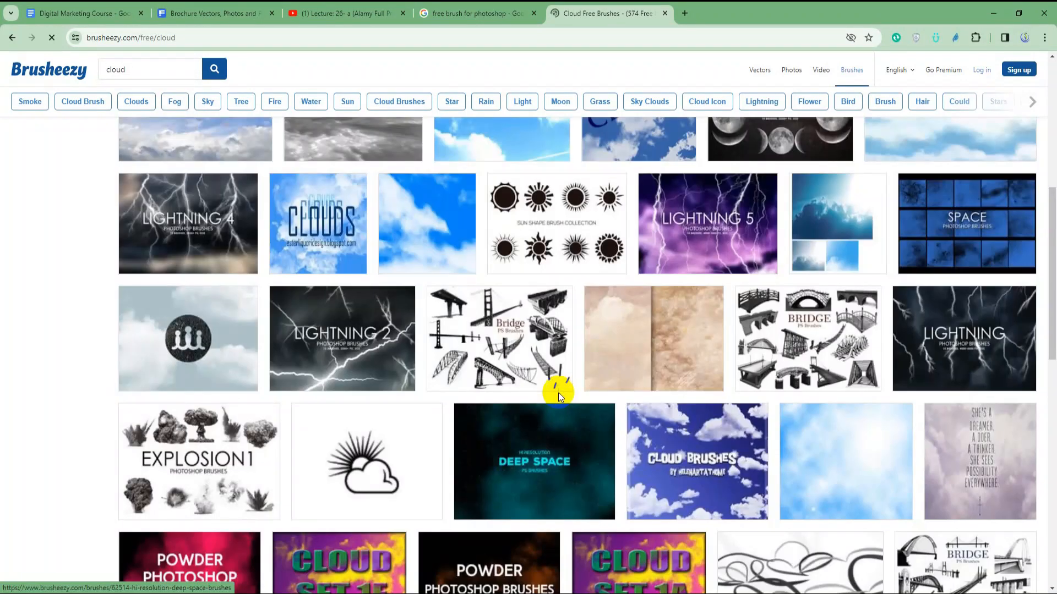
{"action": "scroll", "coordinate": [474, 421], "scroll_direction": "up", "scroll_amount": 2}
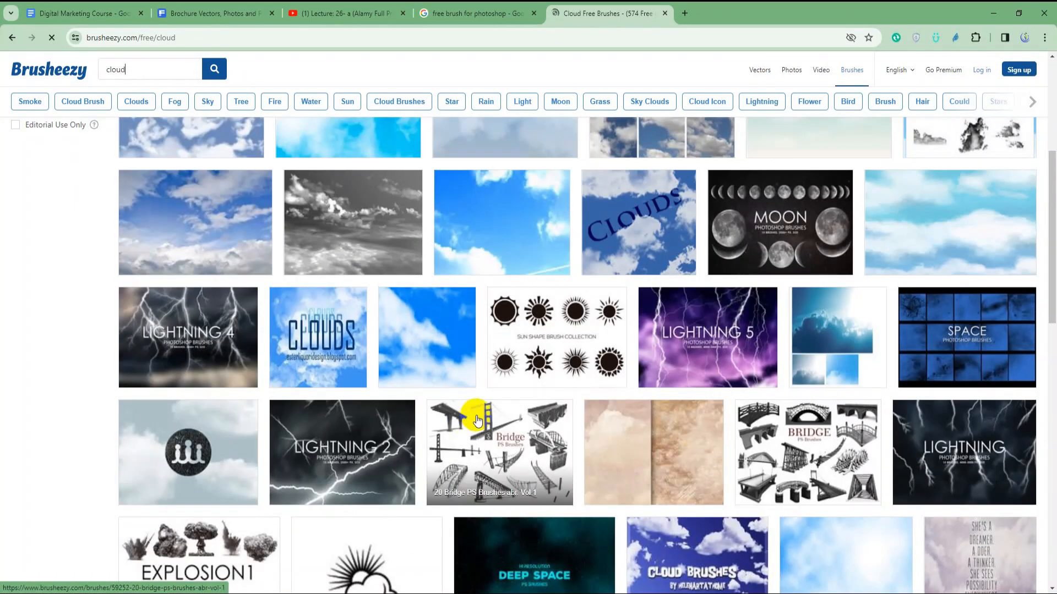
{"action": "scroll", "coordinate": [396, 319], "scroll_direction": "up", "scroll_amount": 1}
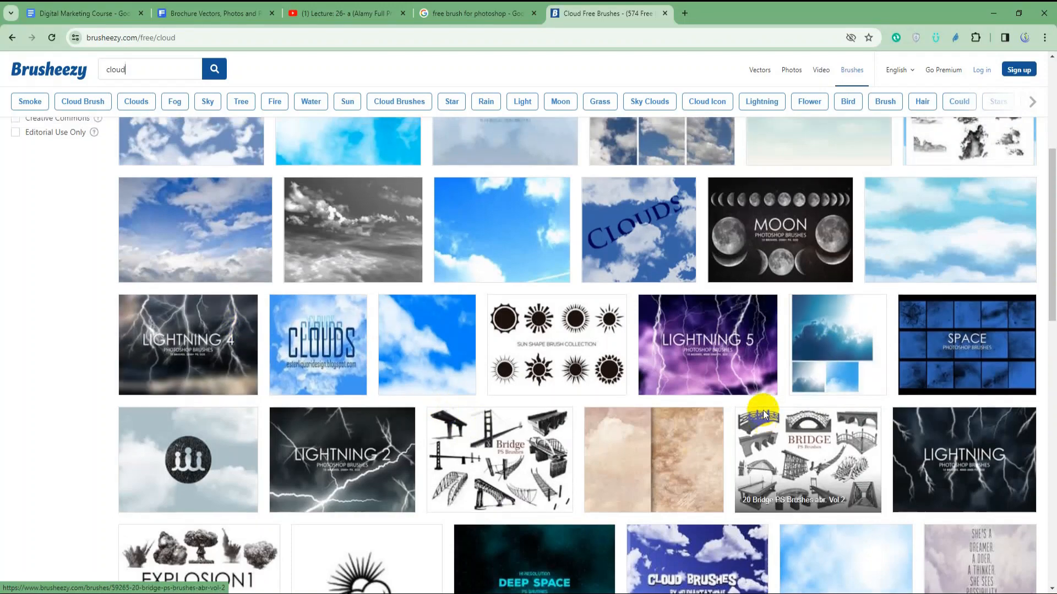
{"action": "left_click", "coordinate": [384, 268]}
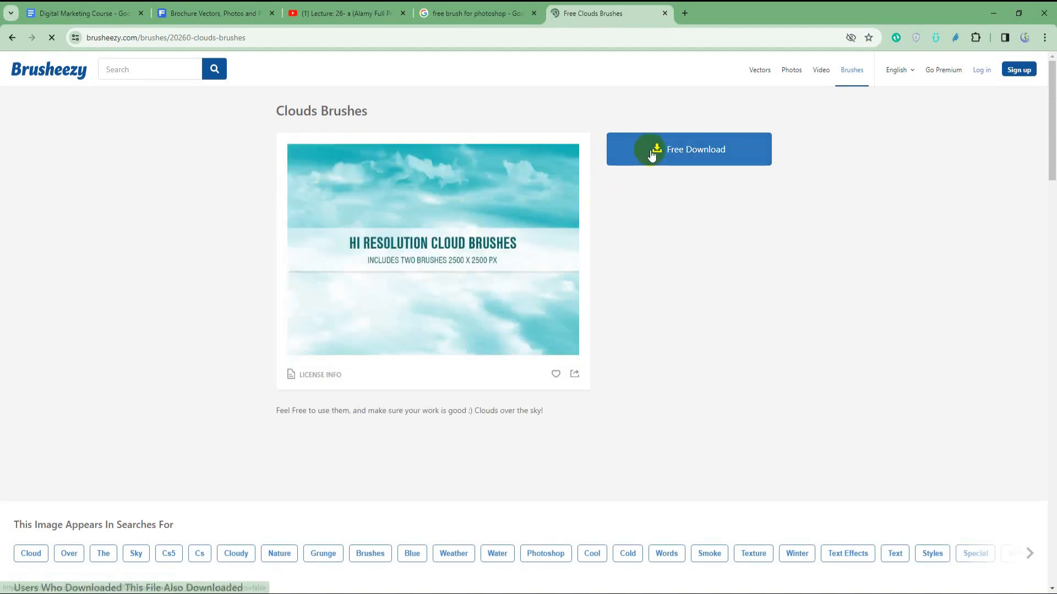
{"action": "left_click", "coordinate": [654, 154]}
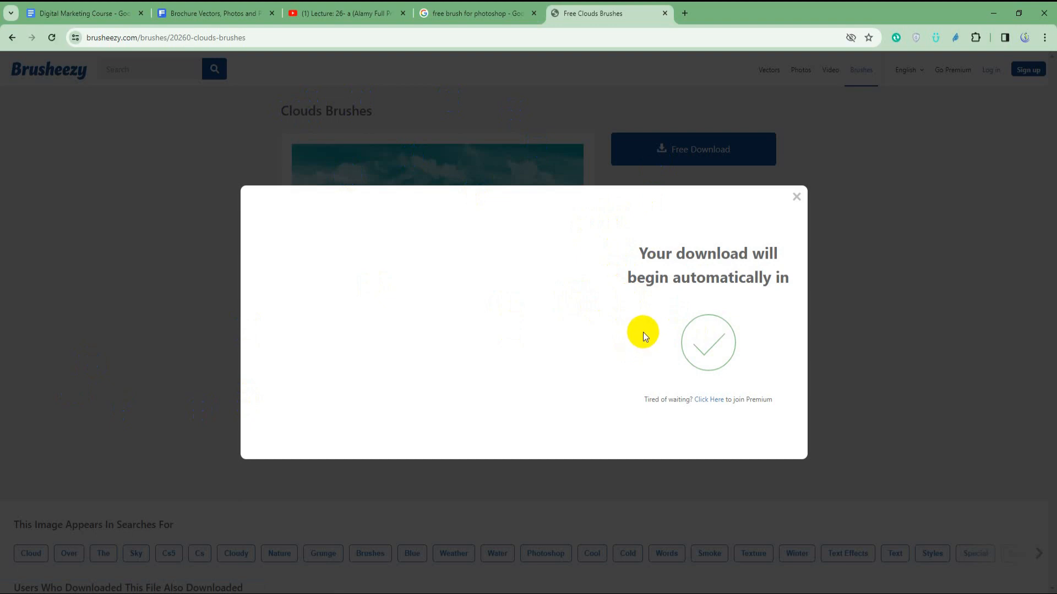
{"action": "left_click", "coordinate": [523, 353]}
{"action": "left_click", "coordinate": [597, 238]}
{"action": "left_click", "coordinate": [796, 197]}
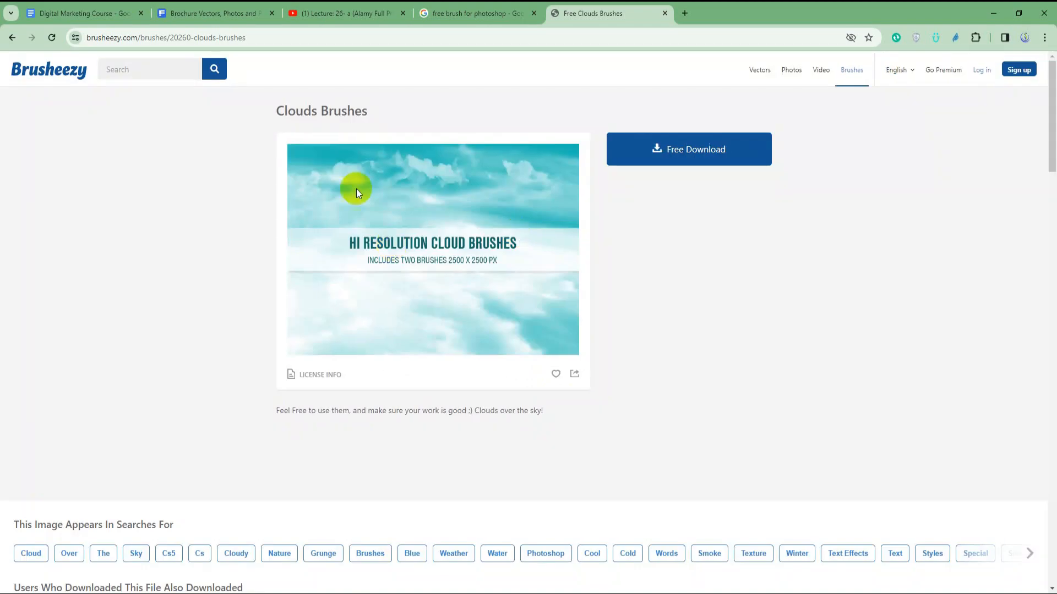
Return to the cloud results and download the 20 Bridge PS Brushes Abr. Vol.1 pack, dismissing the account sign-up offer.
{"action": "left_click", "coordinate": [12, 37]}
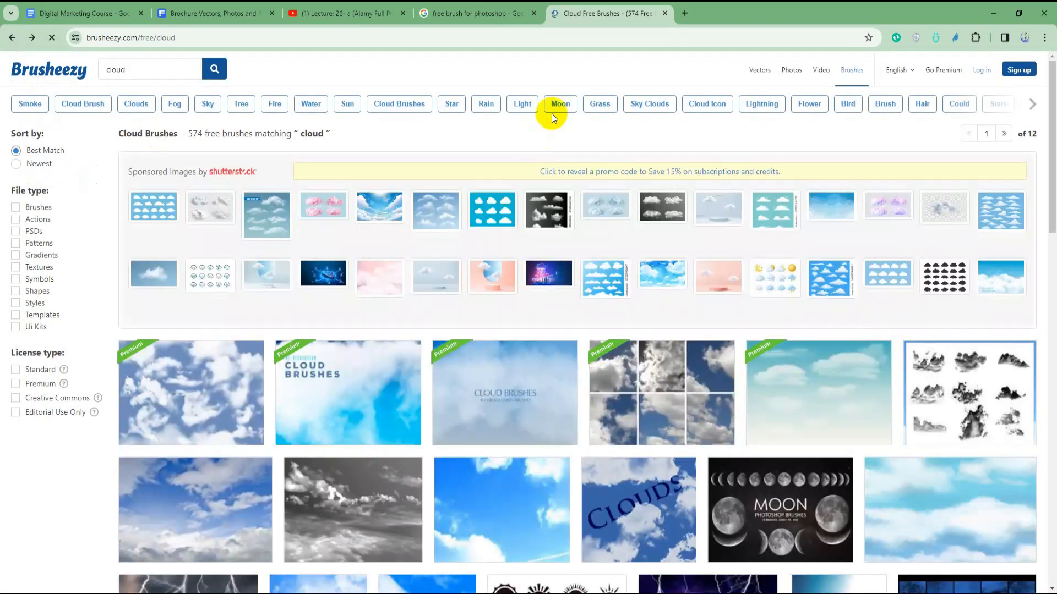
{"action": "scroll", "coordinate": [502, 460], "scroll_direction": "down", "scroll_amount": 5}
{"action": "scroll", "coordinate": [506, 460], "scroll_direction": "down", "scroll_amount": 3}
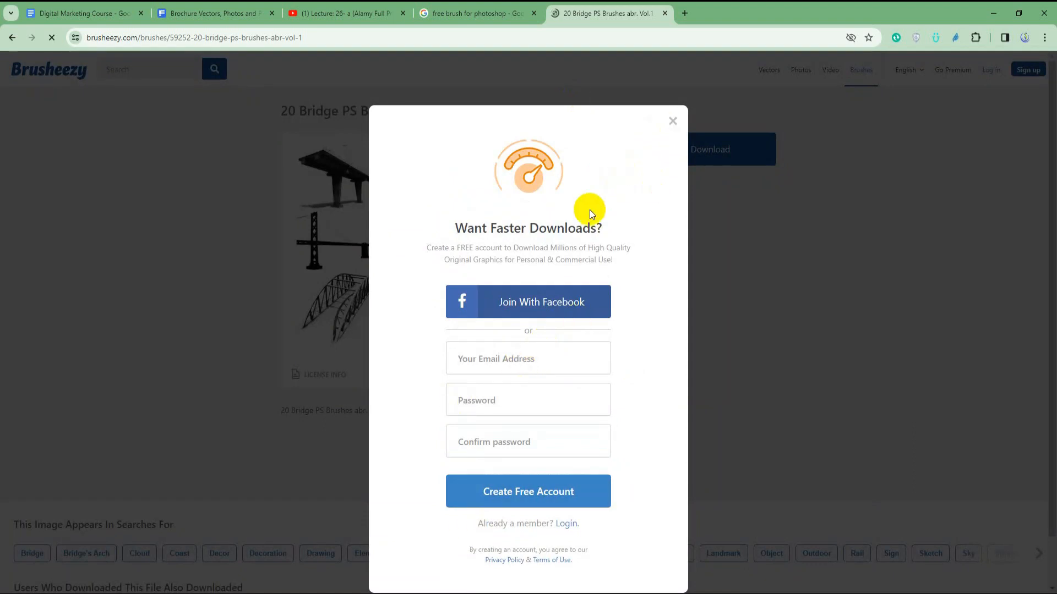
{"action": "left_click", "coordinate": [672, 120]}
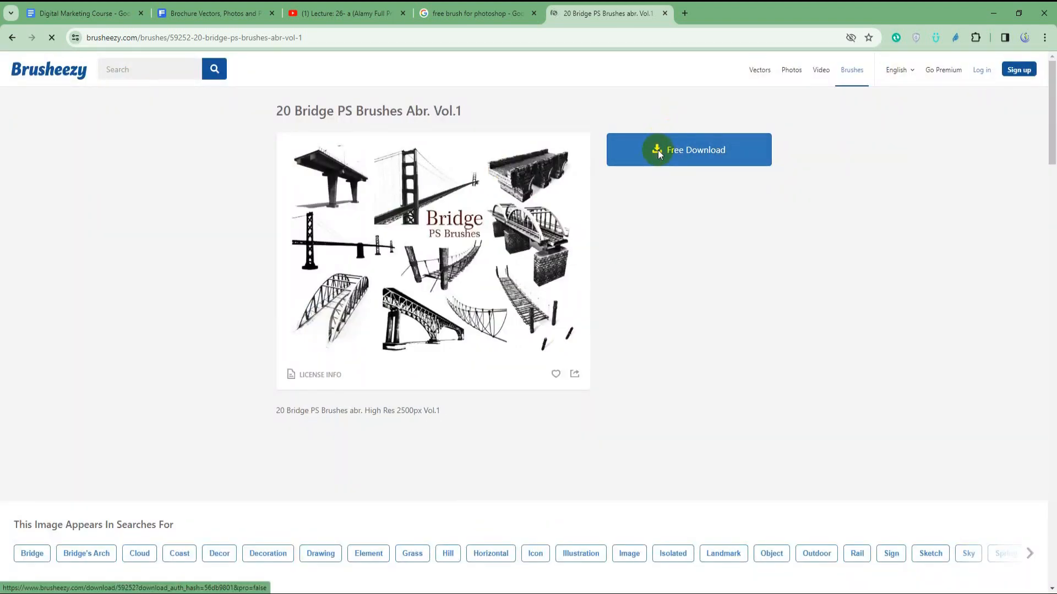
{"action": "left_click", "coordinate": [655, 151]}
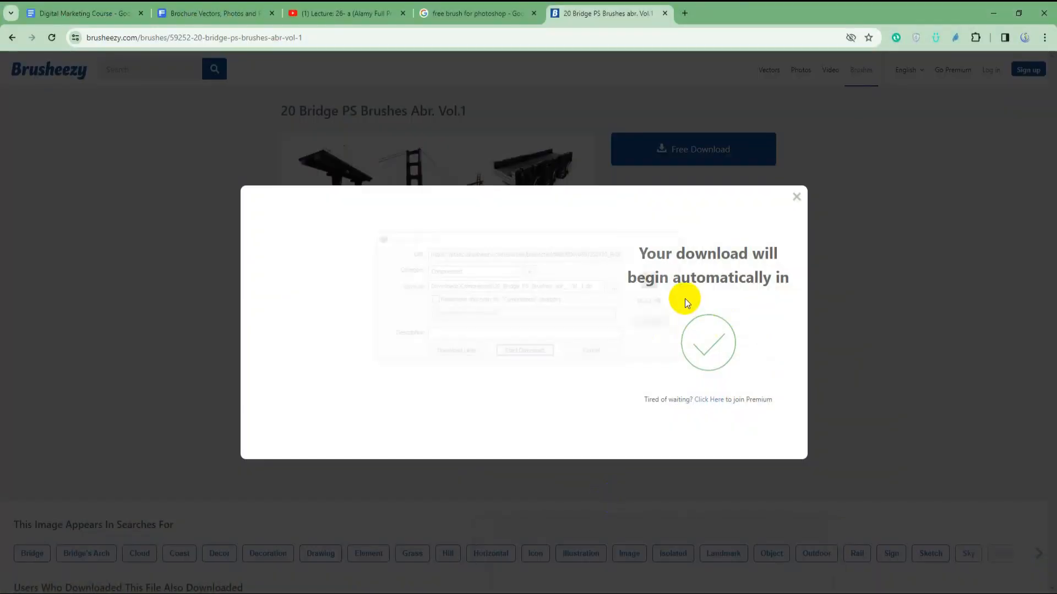
{"action": "left_click", "coordinate": [517, 356]}
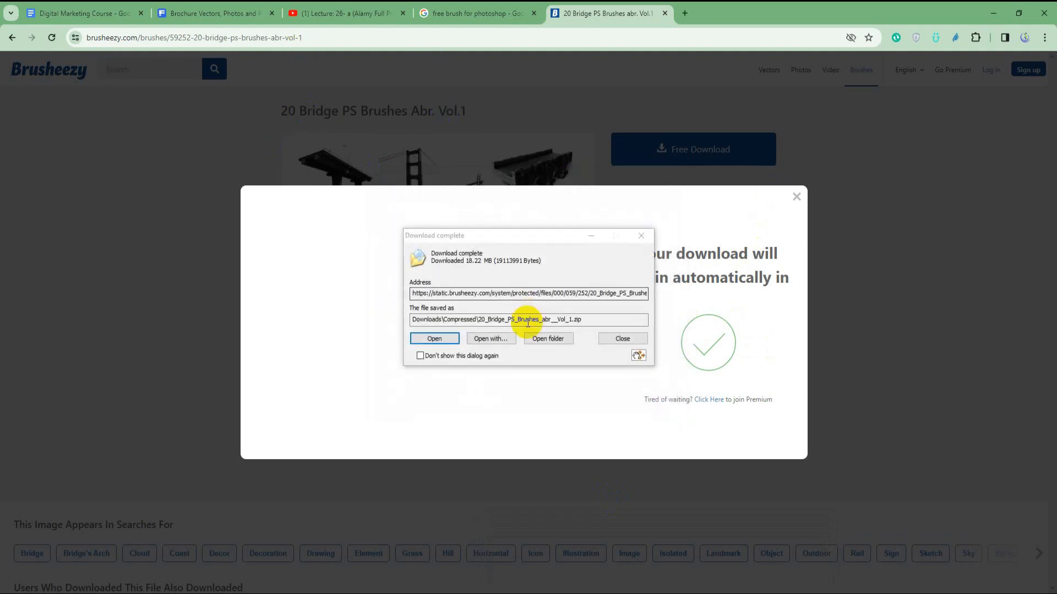
Dismiss the site's download notice and open the folder containing the downloaded bridge brushes archive.
{"action": "left_click", "coordinate": [796, 197]}
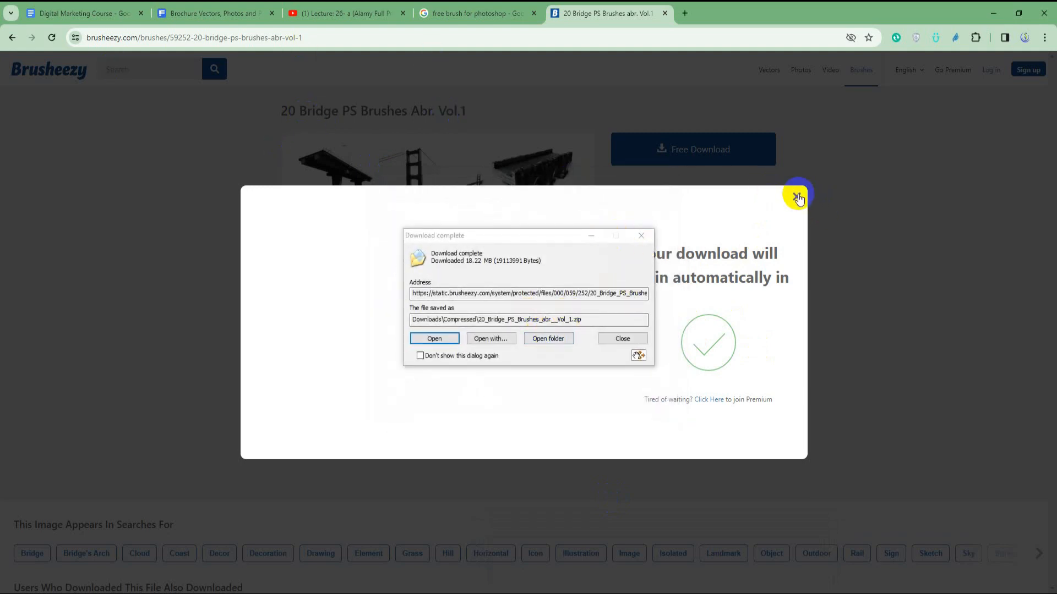
{"action": "left_click", "coordinate": [536, 340]}
{"action": "left_click_drag", "start_coordinate": [480, 232], "coordinate": [598, 244]}
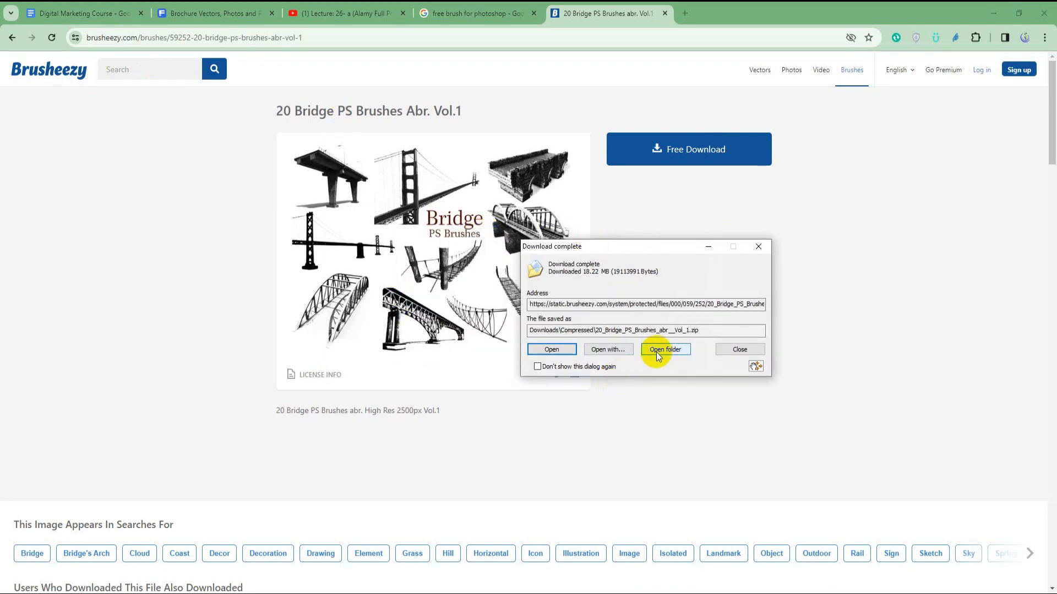
{"action": "left_click", "coordinate": [671, 349]}
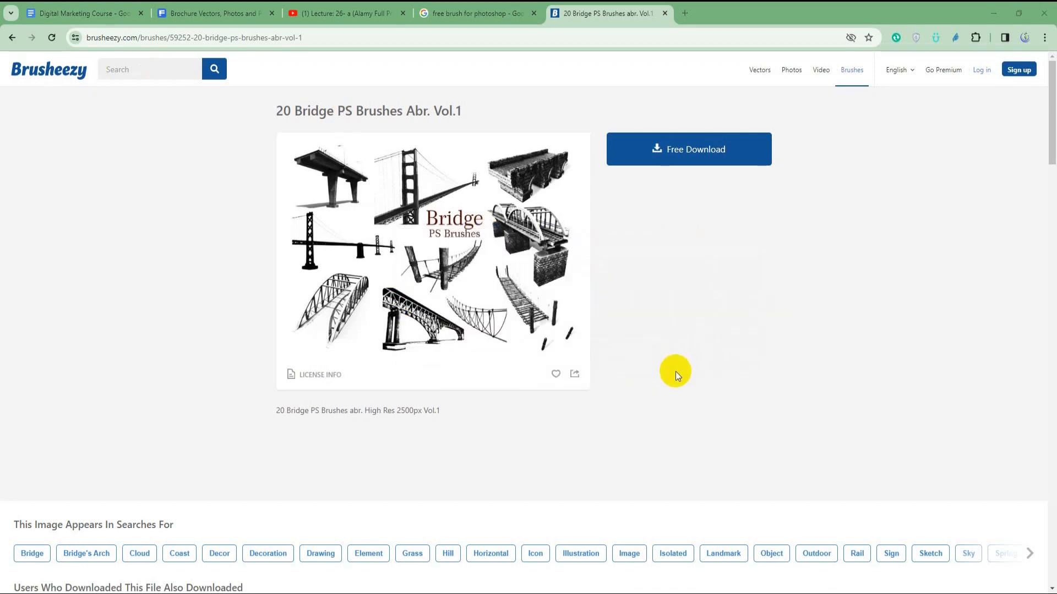
{"action": "scroll", "coordinate": [621, 315], "scroll_direction": "down", "scroll_amount": 3}
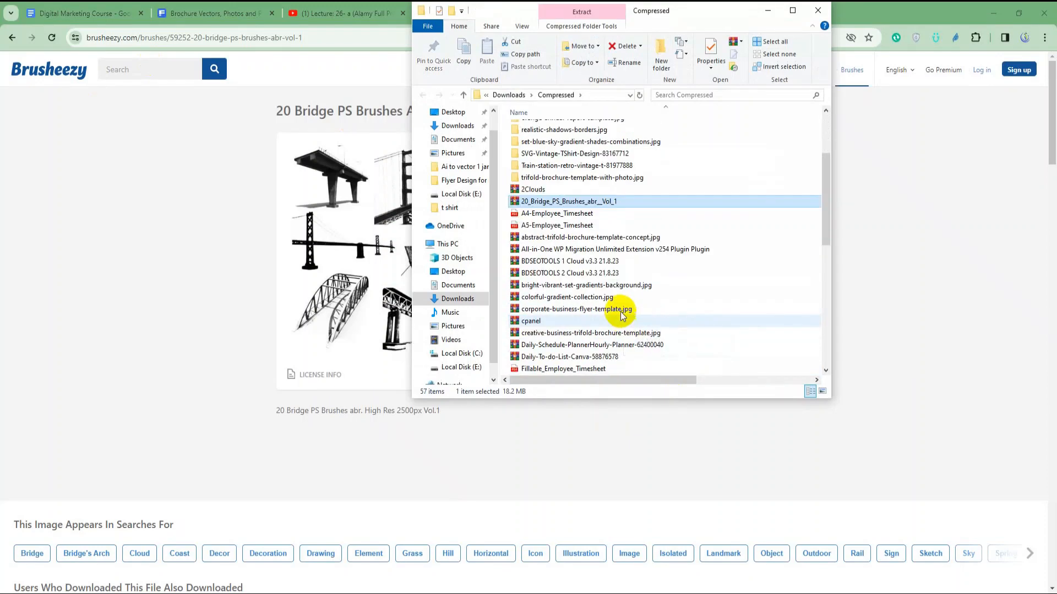
Extract the 20_Bridge_PS_Brushes_abr__Vol_1 archive into its own folder and locate the 20 Bridge Brushes ABR file inside.
{"action": "right_click", "coordinate": [557, 202]}
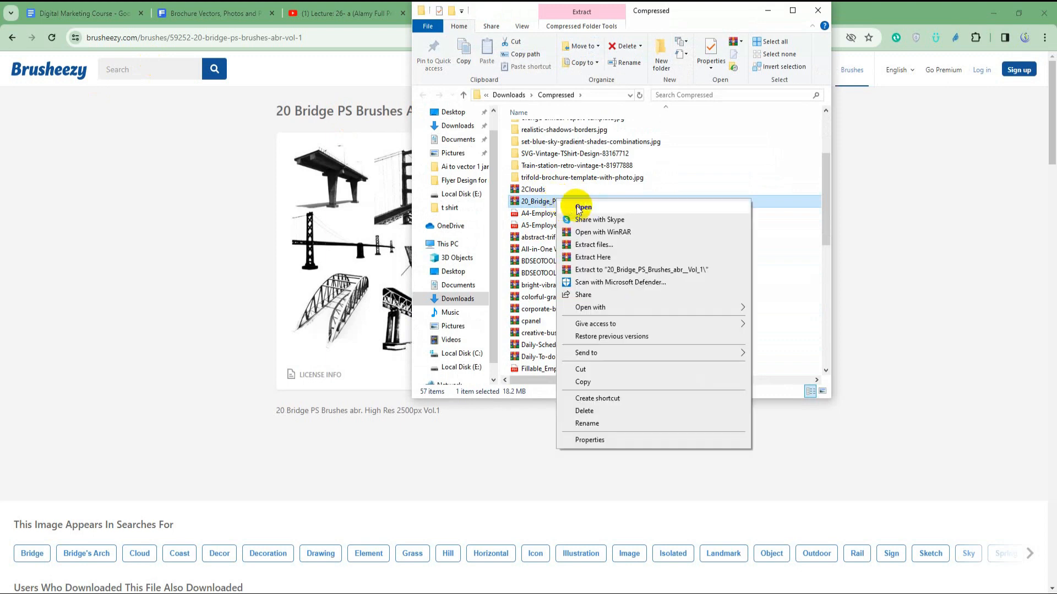
{"action": "left_click", "coordinate": [600, 245]}
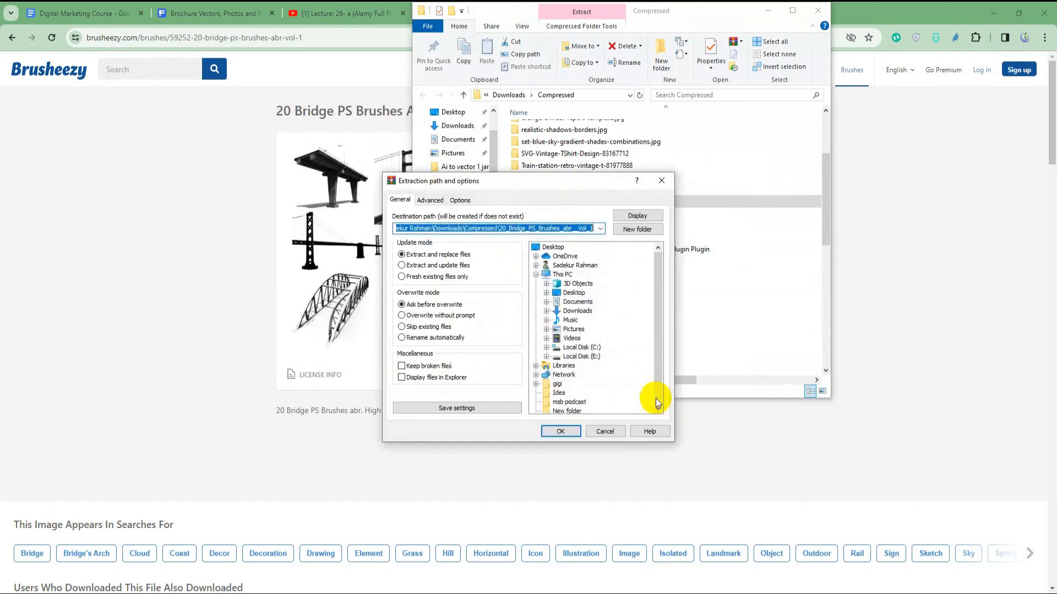
{"action": "left_click", "coordinate": [561, 431]}
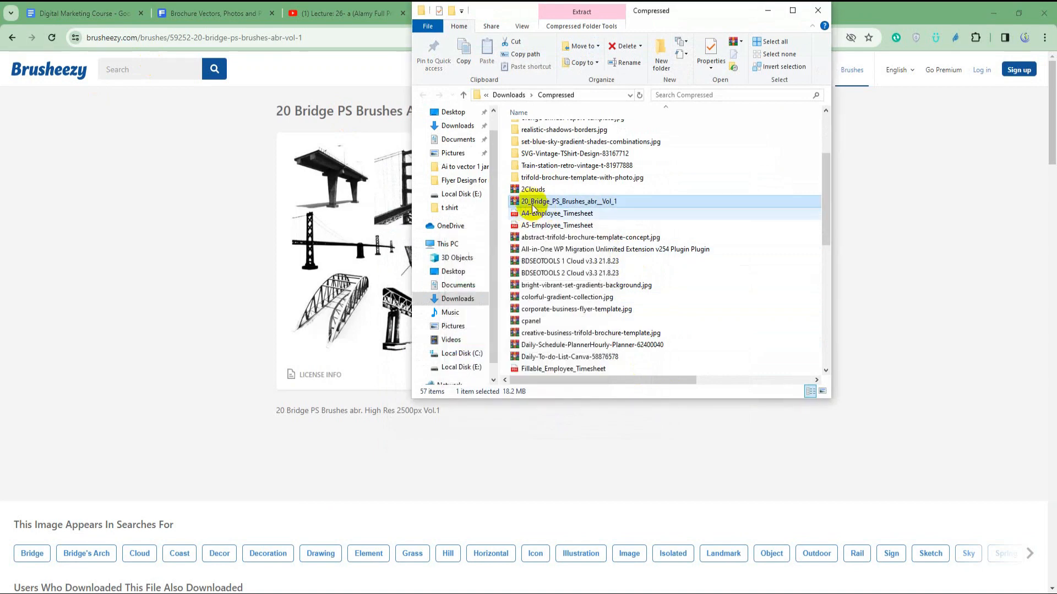
{"action": "double_click", "coordinate": [563, 132]}
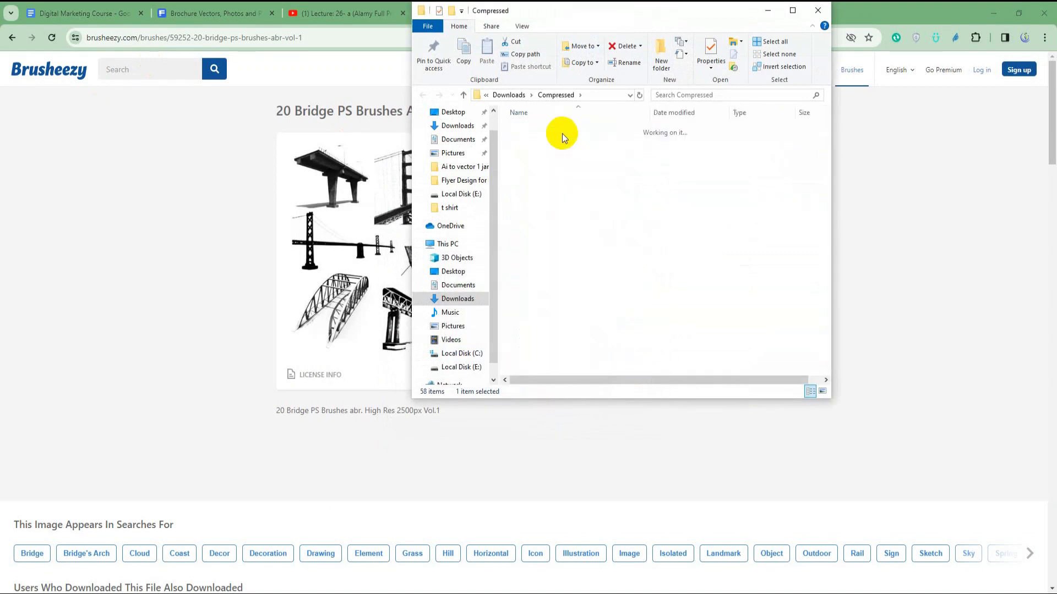
{"action": "double_click", "coordinate": [539, 129]}
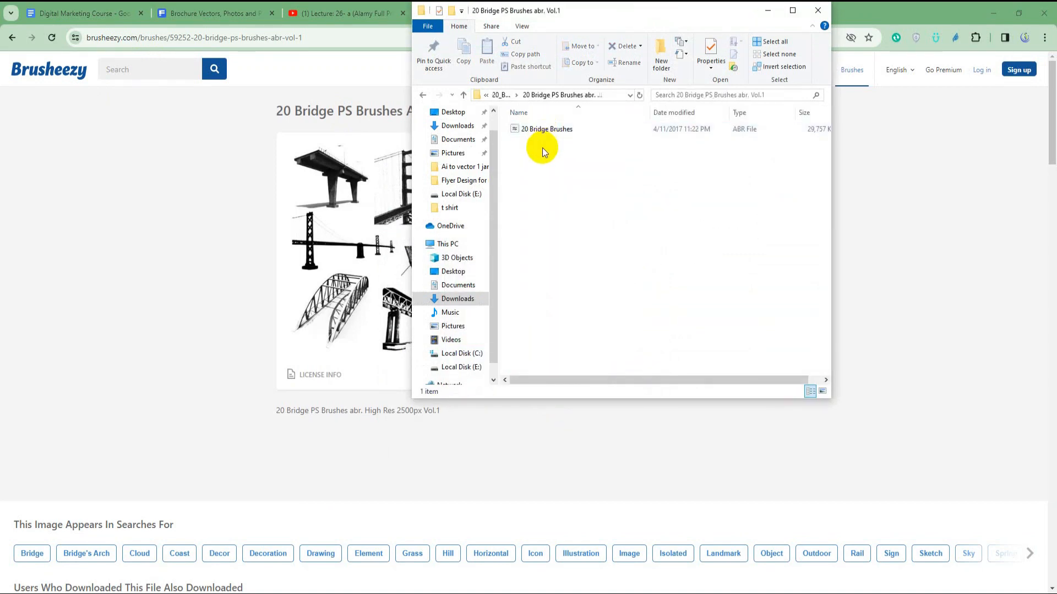
{"action": "left_click", "coordinate": [519, 129]}
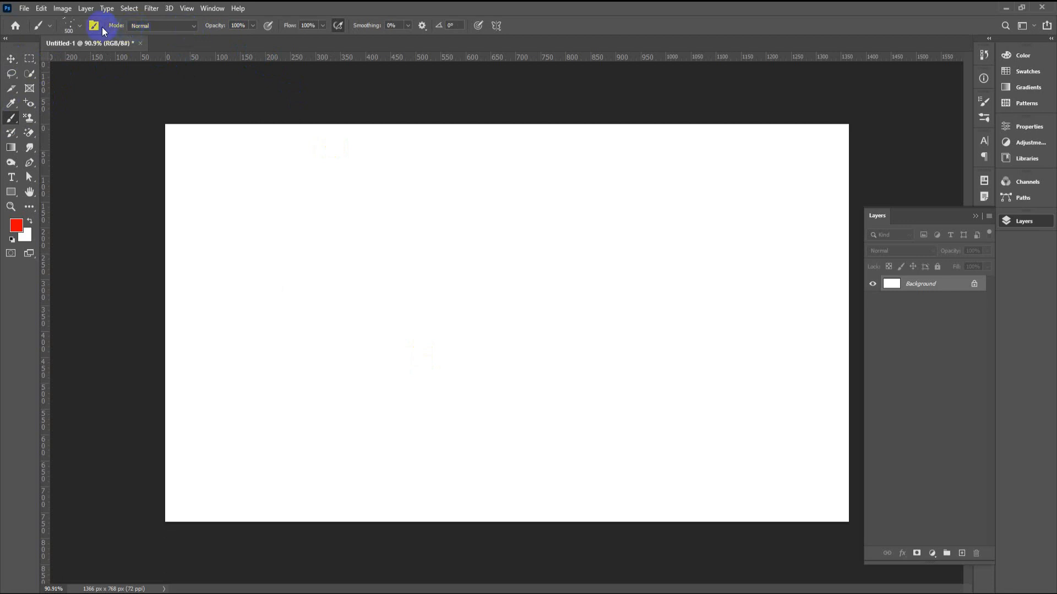
In Photoshop, import the 20 Bridge Brushes file from the extracted folder under Downloads > Compressed into the brush presets.
{"action": "left_click", "coordinate": [69, 28]}
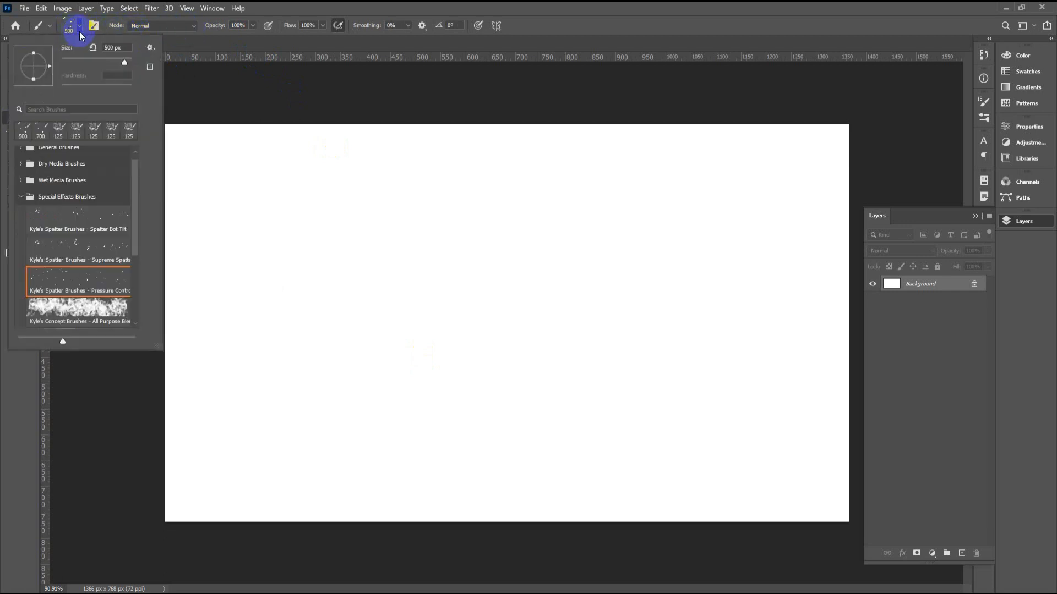
{"action": "left_click", "coordinate": [150, 48]}
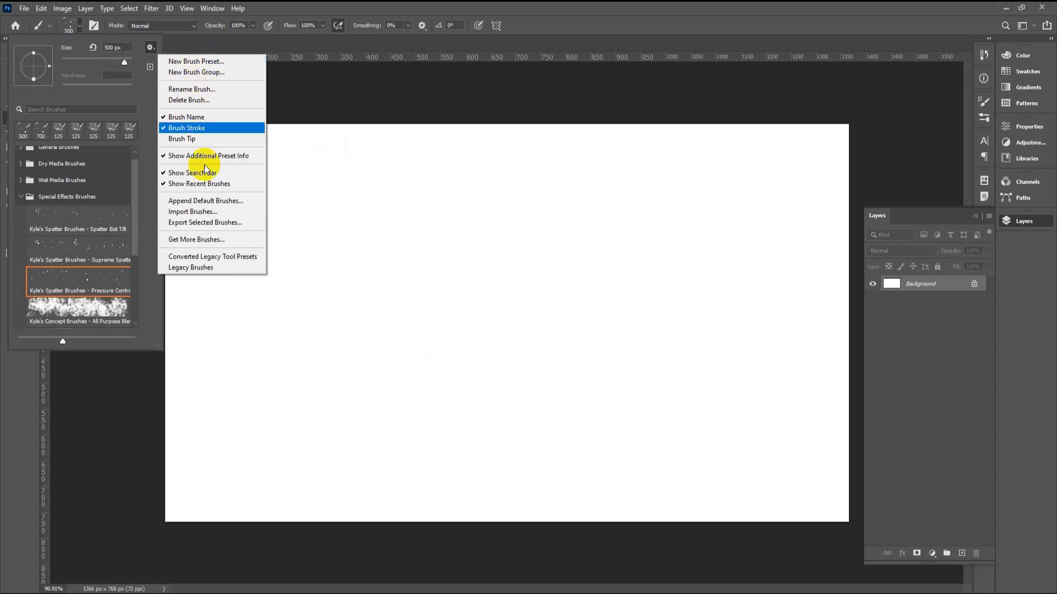
{"action": "left_click", "coordinate": [210, 213]}
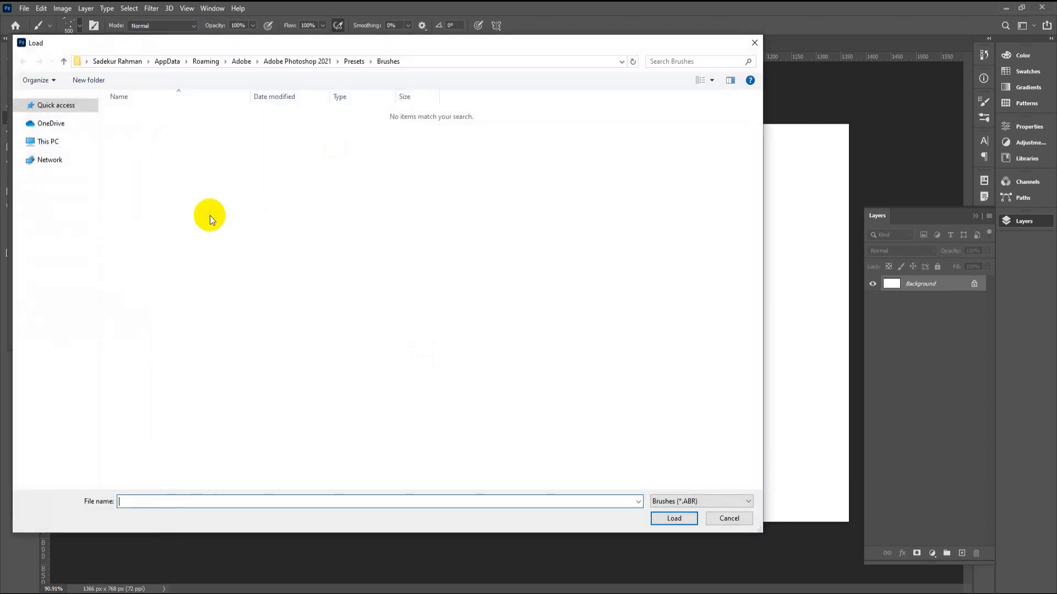
{"action": "left_click", "coordinate": [53, 119]}
{"action": "left_click", "coordinate": [58, 132]}
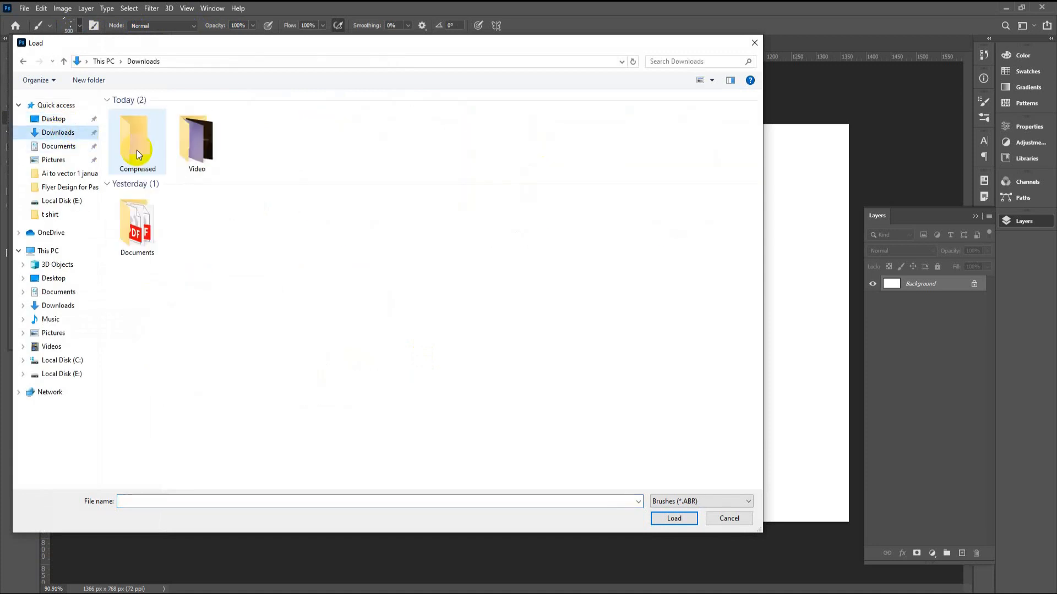
{"action": "double_click", "coordinate": [145, 146]}
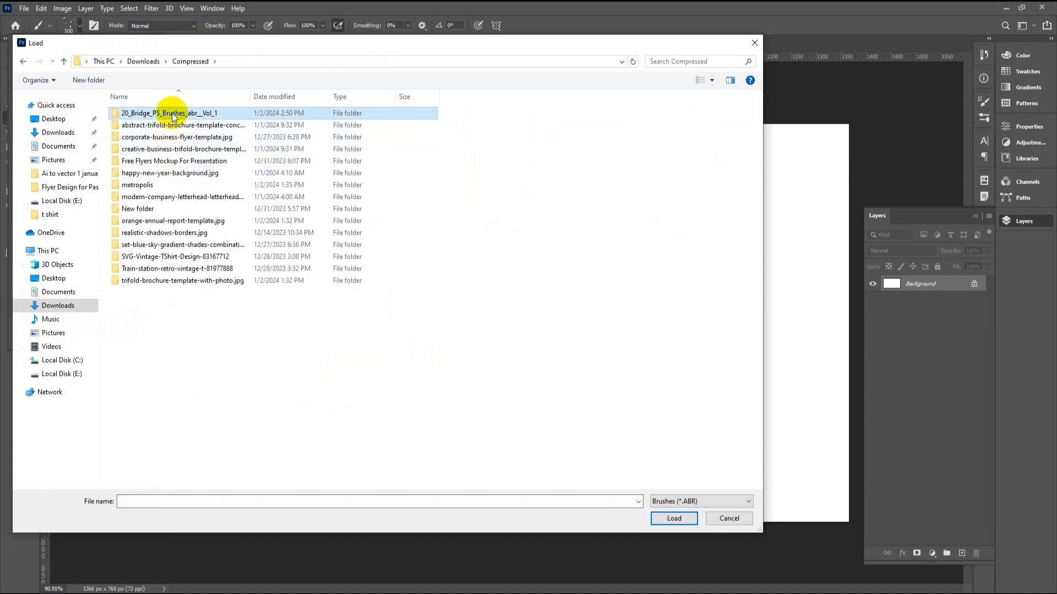
{"action": "double_click", "coordinate": [168, 113]}
{"action": "double_click", "coordinate": [164, 114]}
{"action": "left_click", "coordinate": [140, 116]}
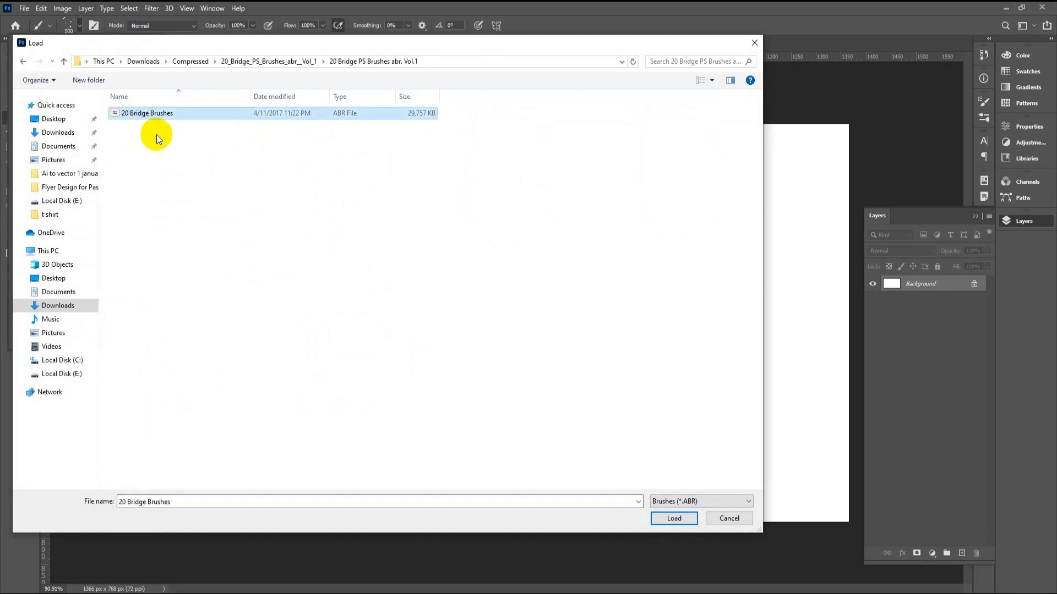
{"action": "left_click", "coordinate": [674, 519]}
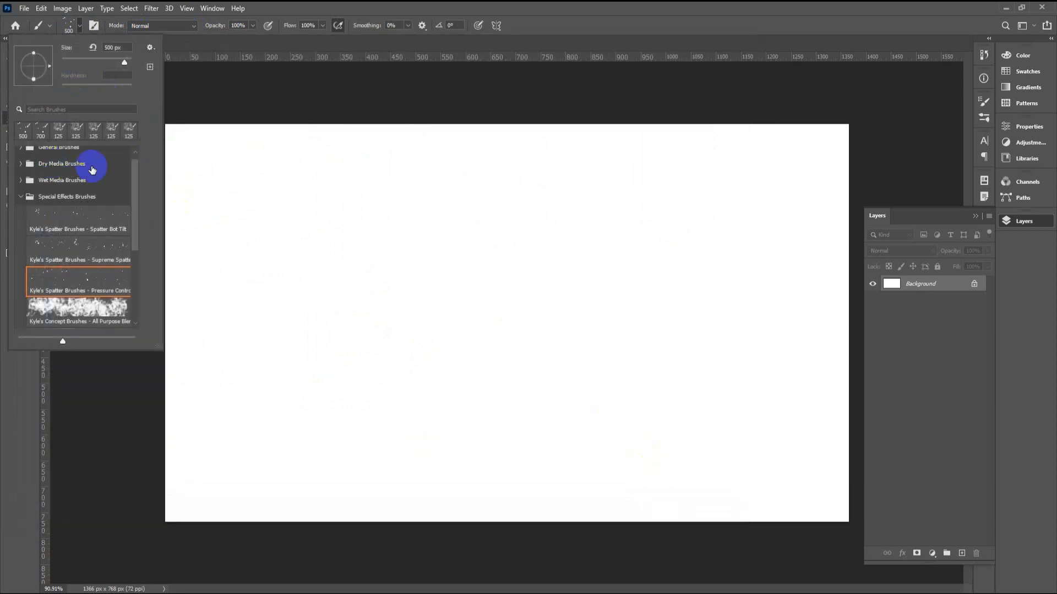
Collapse the Special Effects Brushes group, expand 20 Bridge Brushes and select the Bridge 2 brush.
{"action": "left_click", "coordinate": [20, 196]}
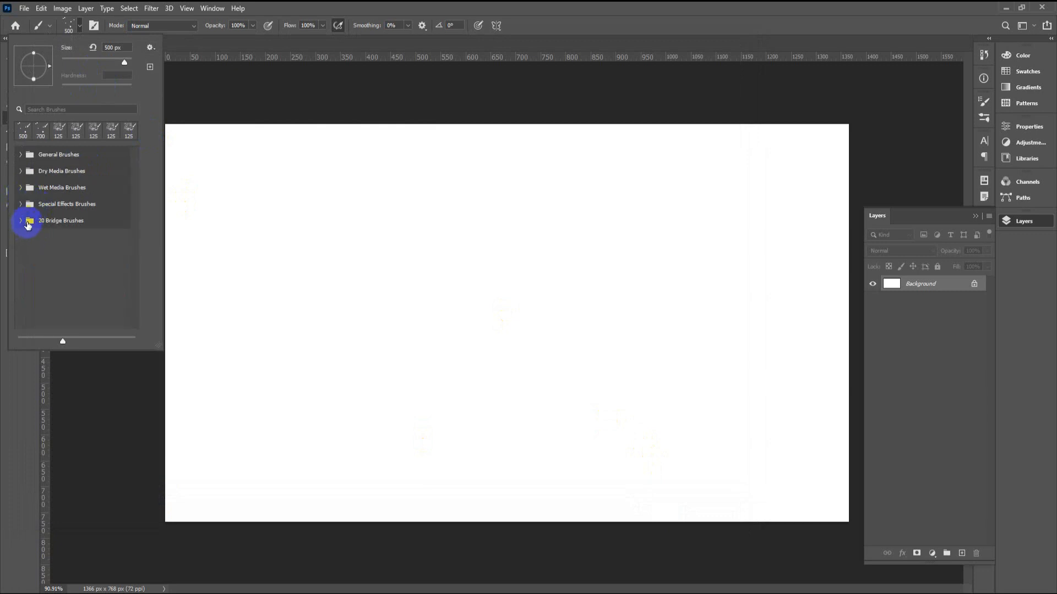
{"action": "left_click", "coordinate": [21, 220]}
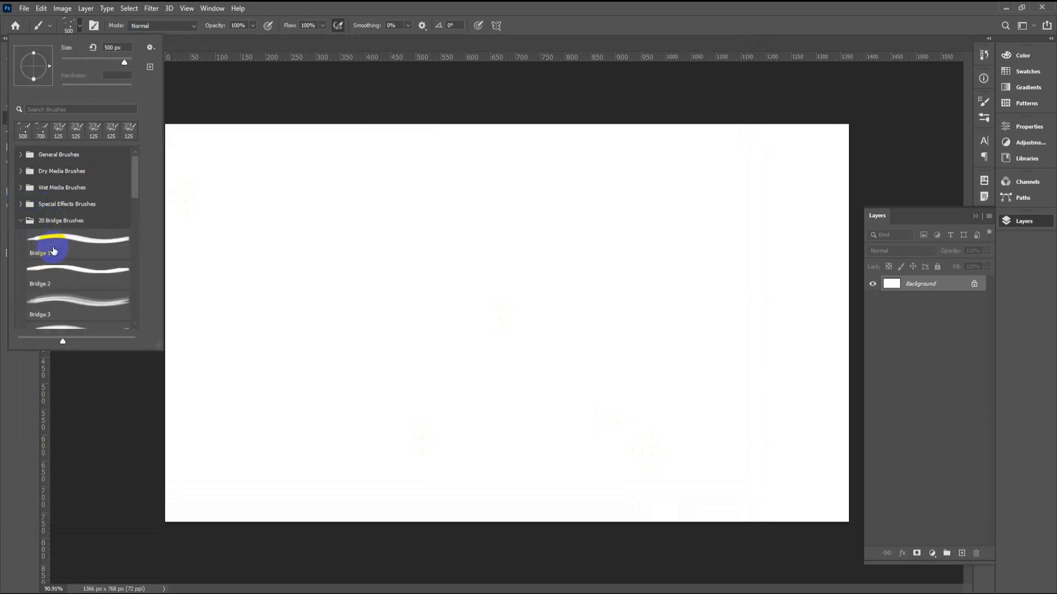
{"action": "scroll", "coordinate": [72, 263], "scroll_direction": "down", "scroll_amount": 1}
{"action": "left_click", "coordinate": [88, 252]}
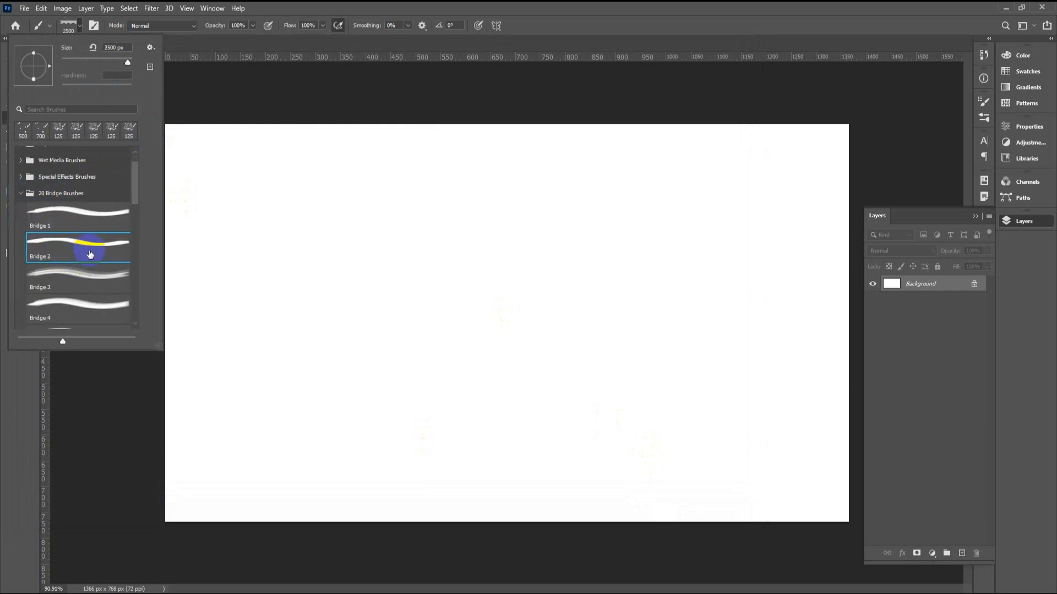
{"action": "left_click", "coordinate": [578, 7]}
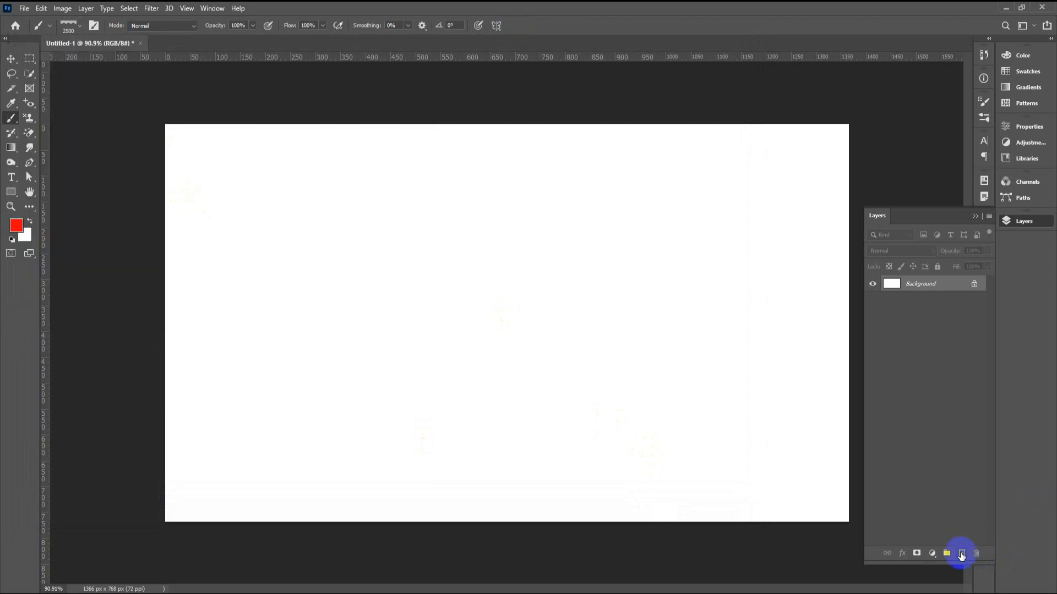
Add a new layer above the background and set the Bridge 2 brush size to 1400 px.
{"action": "left_click", "coordinate": [961, 555]}
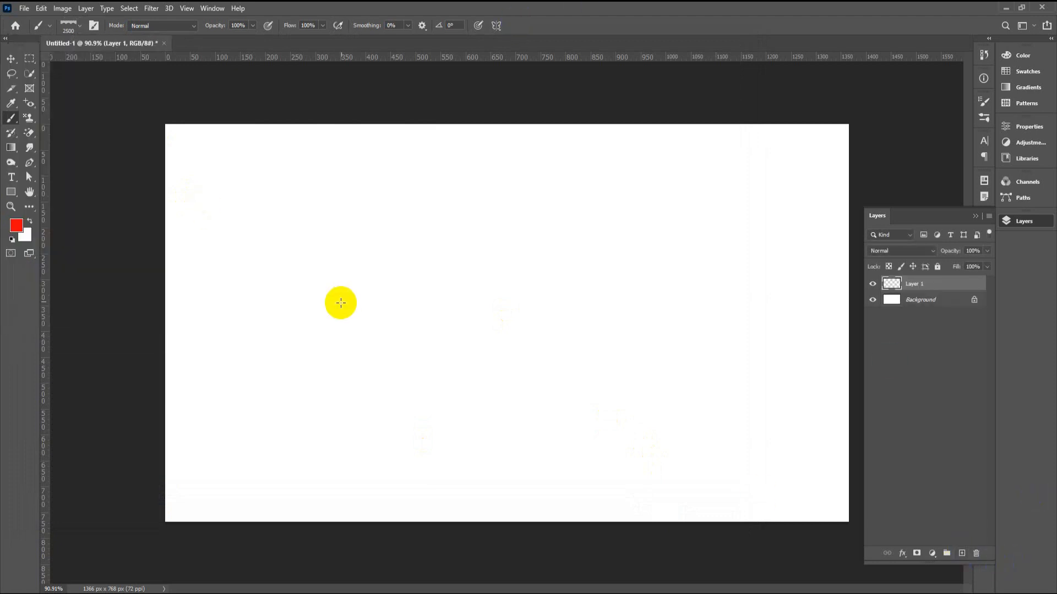
{"action": "left_click", "coordinate": [77, 29]}
{"action": "left_click_drag", "start_coordinate": [127, 65], "coordinate": [100, 63]}
{"action": "left_click", "coordinate": [347, 25]}
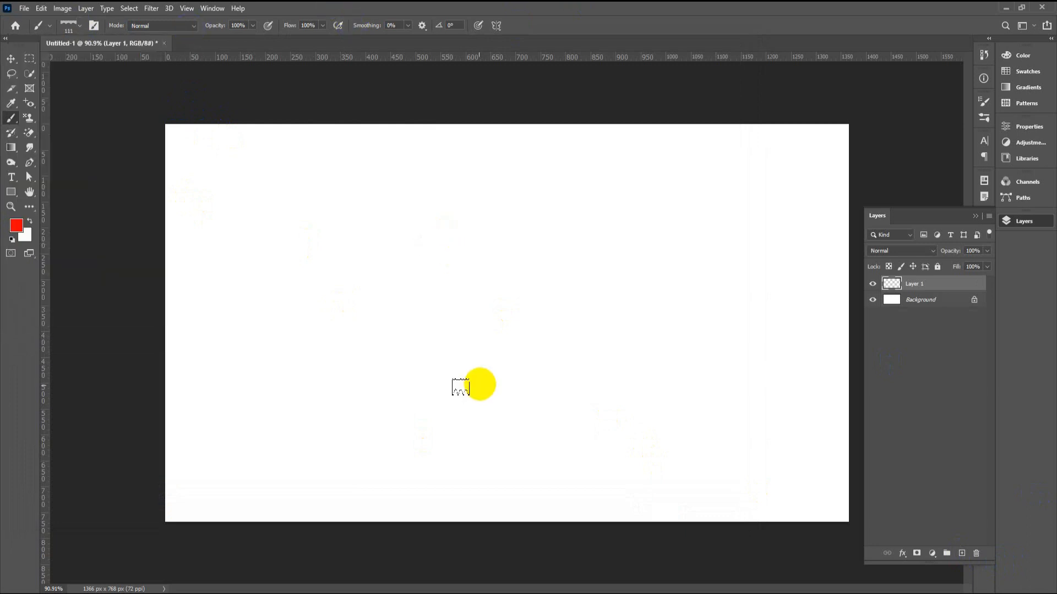
{"action": "key", "text": "bracketright"}
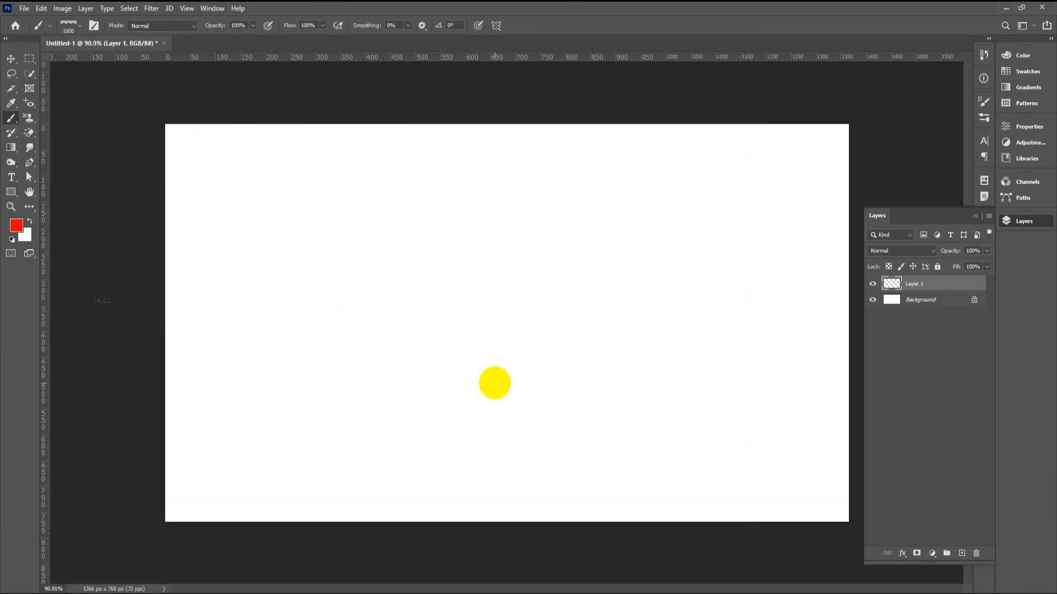
{"action": "key", "text": "bracketleft"}
{"action": "key", "text": "bracketleft"}
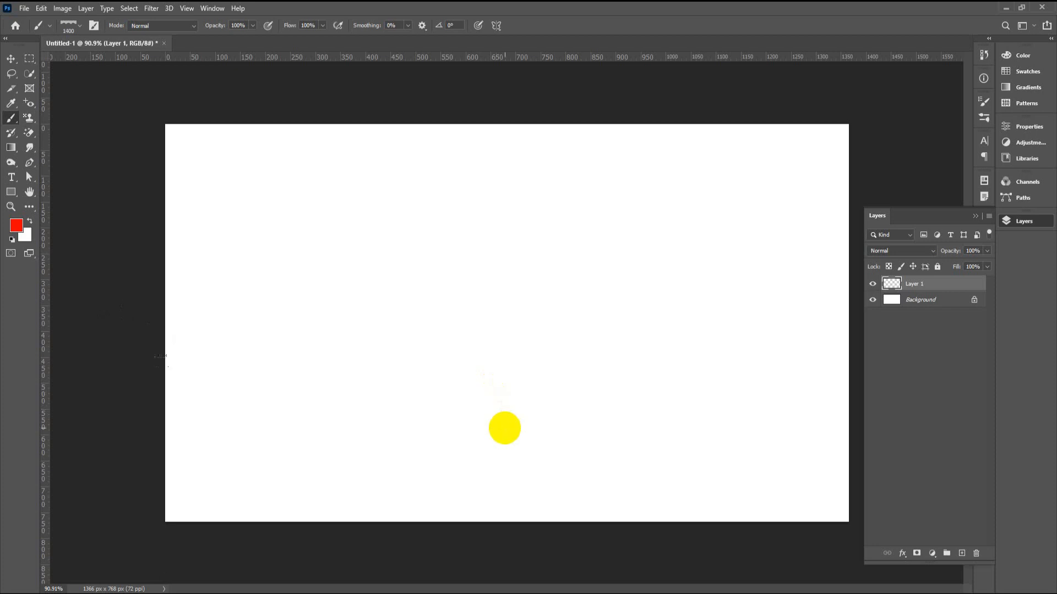
Set the foreground color to black (000000) and stamp the Bridge 2 brush across the lower part of the canvas.
{"action": "left_click", "coordinate": [503, 451]}
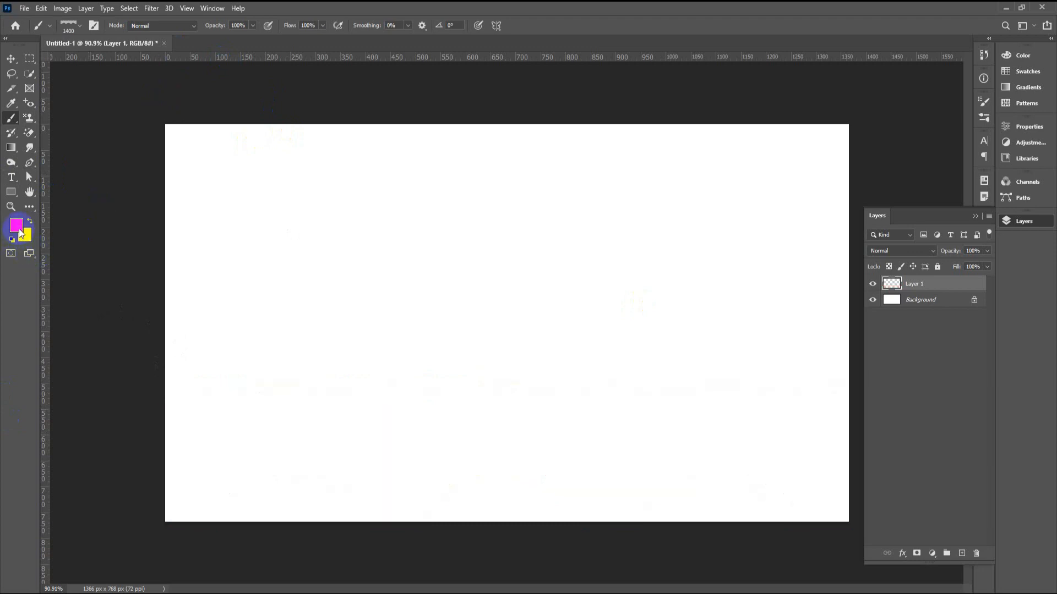
{"action": "left_click", "coordinate": [22, 231]}
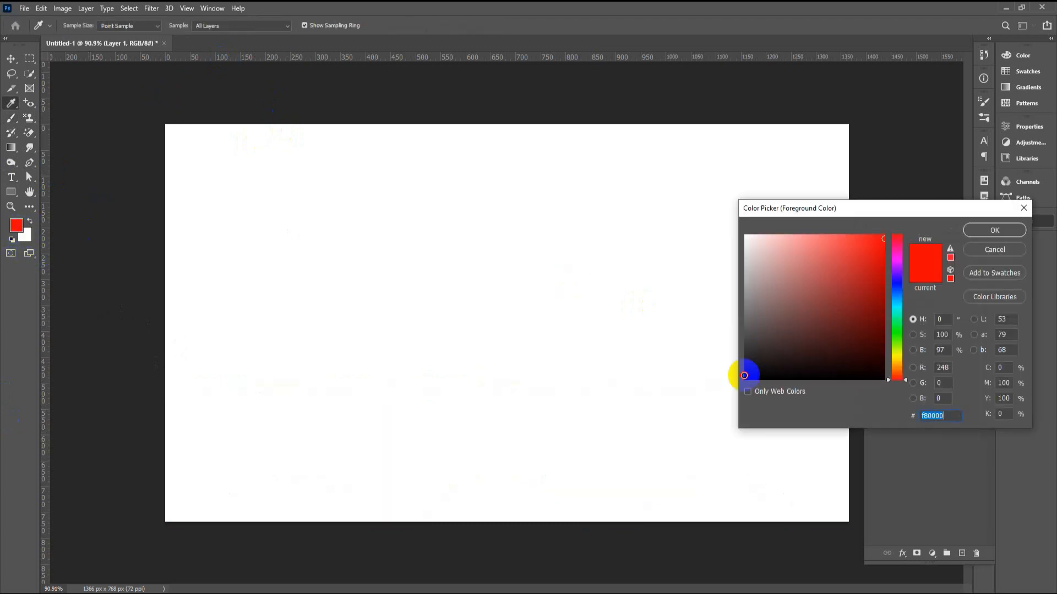
{"action": "left_click_drag", "start_coordinate": [739, 371], "coordinate": [727, 385]}
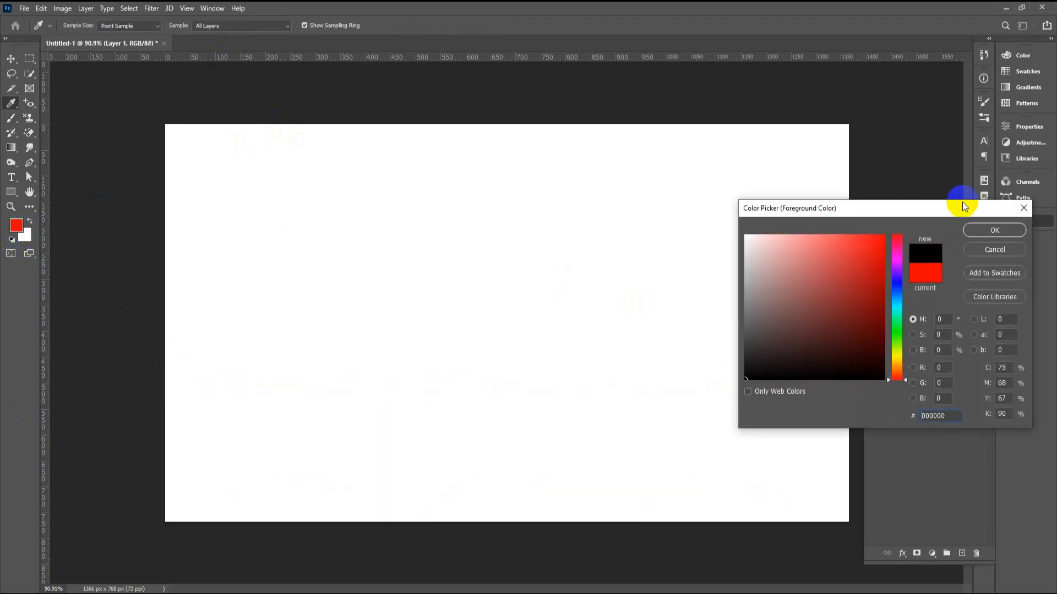
{"action": "left_click", "coordinate": [988, 229]}
{"action": "key", "text": "b"}
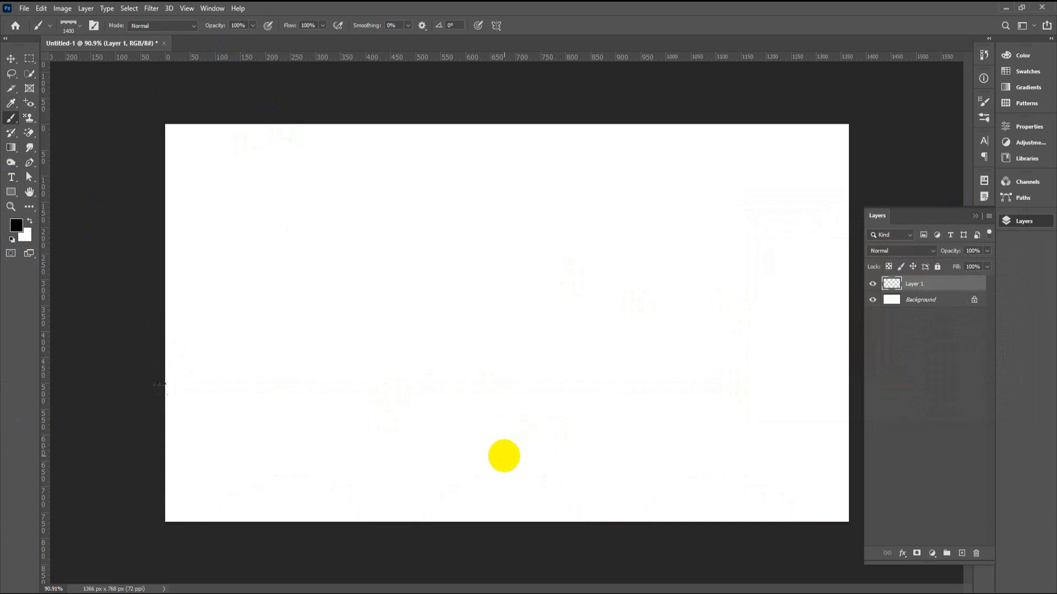
{"action": "left_click", "coordinate": [504, 456]}
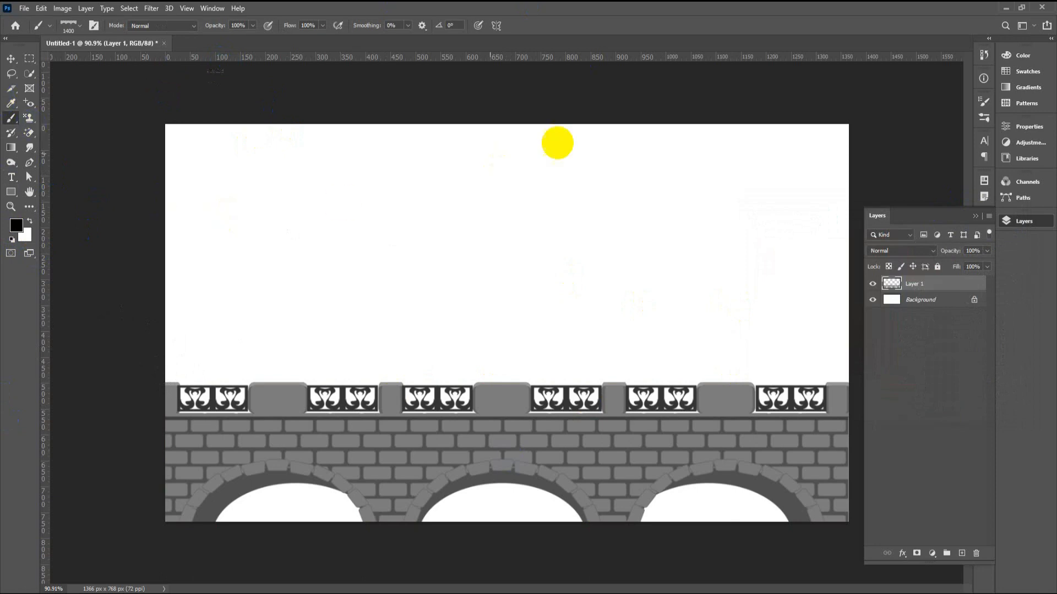
Select the Bridge 3 brush from the 20 Bridge Brushes group and set its size to 800 px.
{"action": "left_click", "coordinate": [80, 26]}
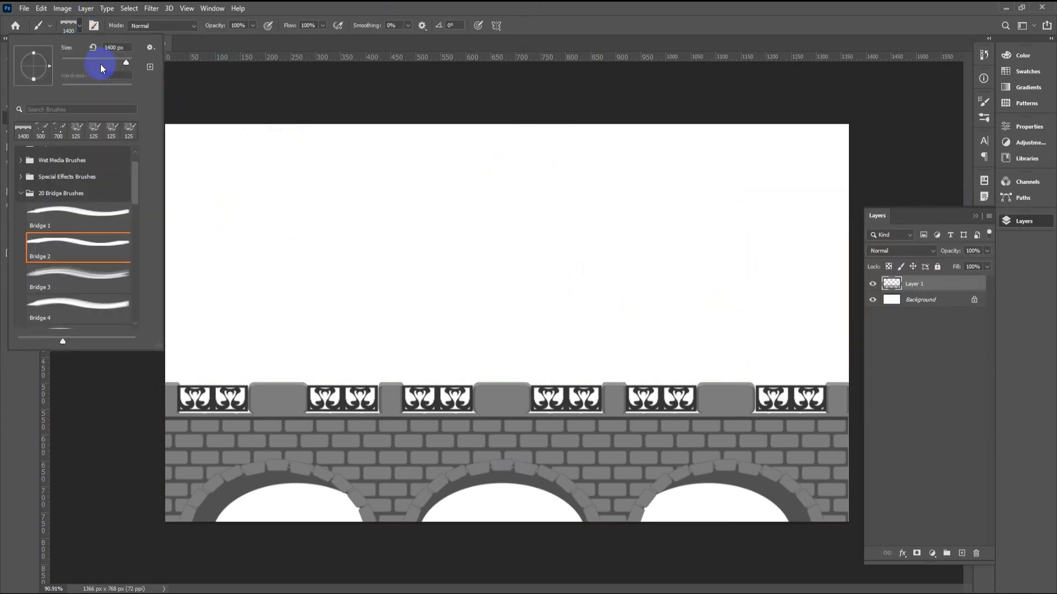
{"action": "left_click", "coordinate": [78, 278]}
{"action": "left_click", "coordinate": [504, 6]}
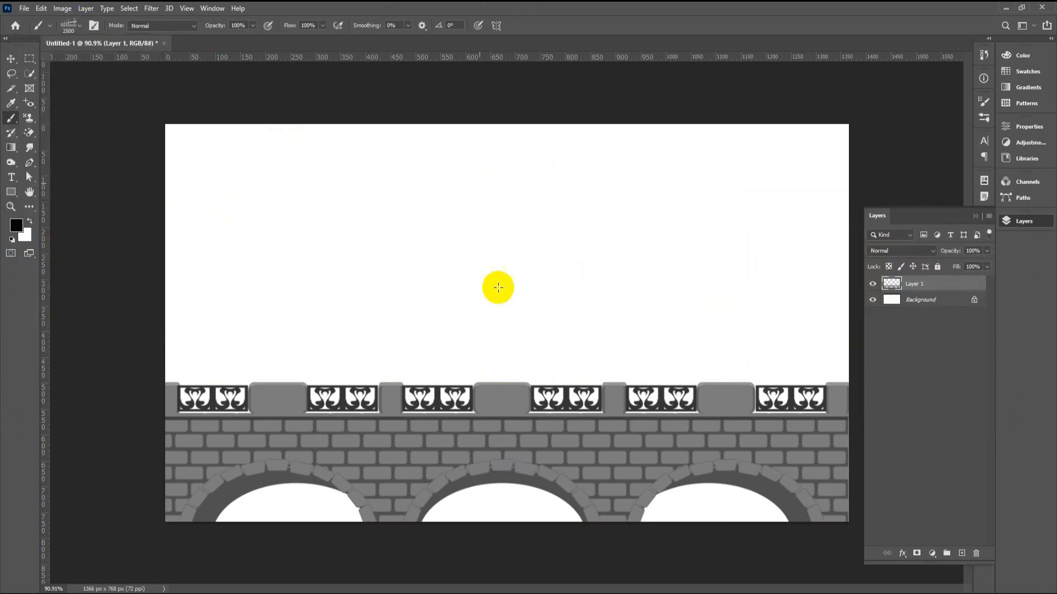
{"action": "left_click", "coordinate": [81, 29]}
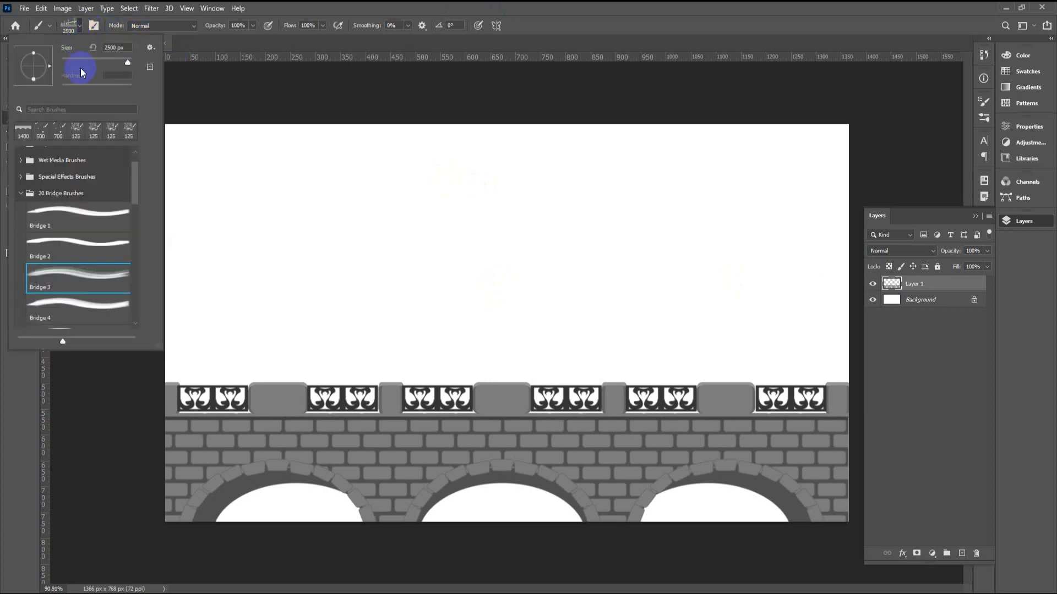
{"action": "left_click", "coordinate": [418, 241]}
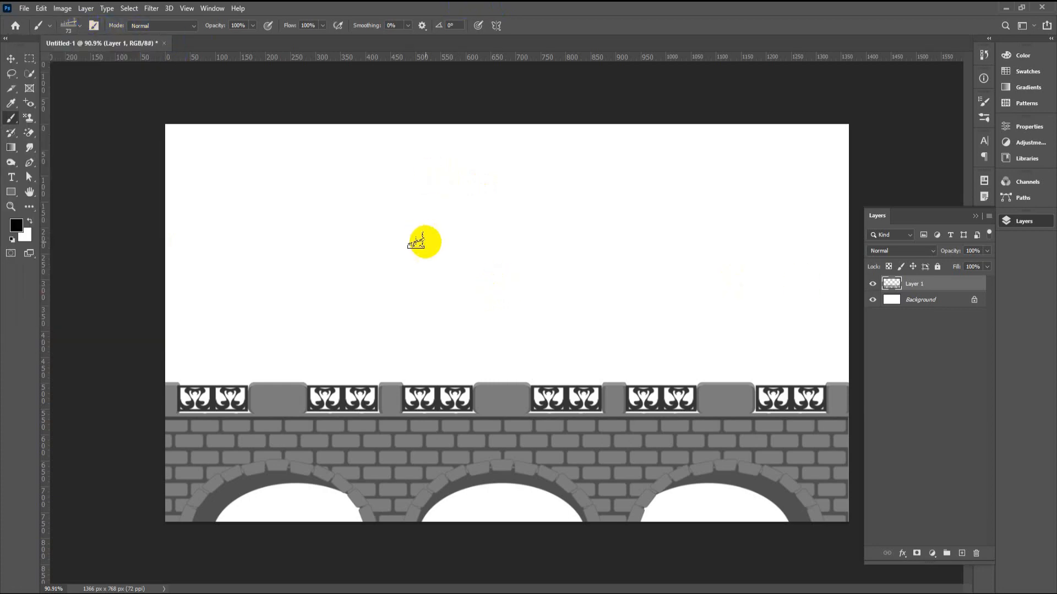
{"action": "key", "text": "bracketright"}
{"action": "key", "text": "bracketright"}
{"action": "key", "text": "bracketright"}
{"action": "key", "text": "bracketright"}
{"action": "key", "text": "bracketright"}
{"action": "key", "text": "bracketright"}
{"action": "key", "text": "bracketright"}
{"action": "key", "text": "bracketright"}
{"action": "key", "text": "bracketright"}
{"action": "key", "text": "bracketright"}
{"action": "key", "text": "bracketright"}
{"action": "key", "text": "bracketright"}
{"action": "key", "text": "bracketright"}
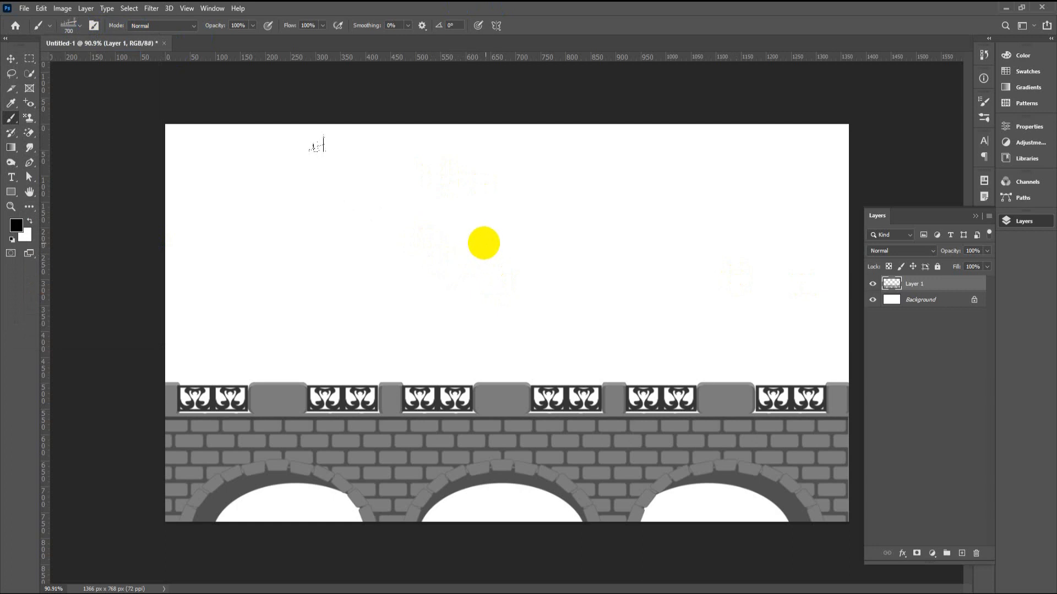
{"action": "key", "text": "bracketright"}
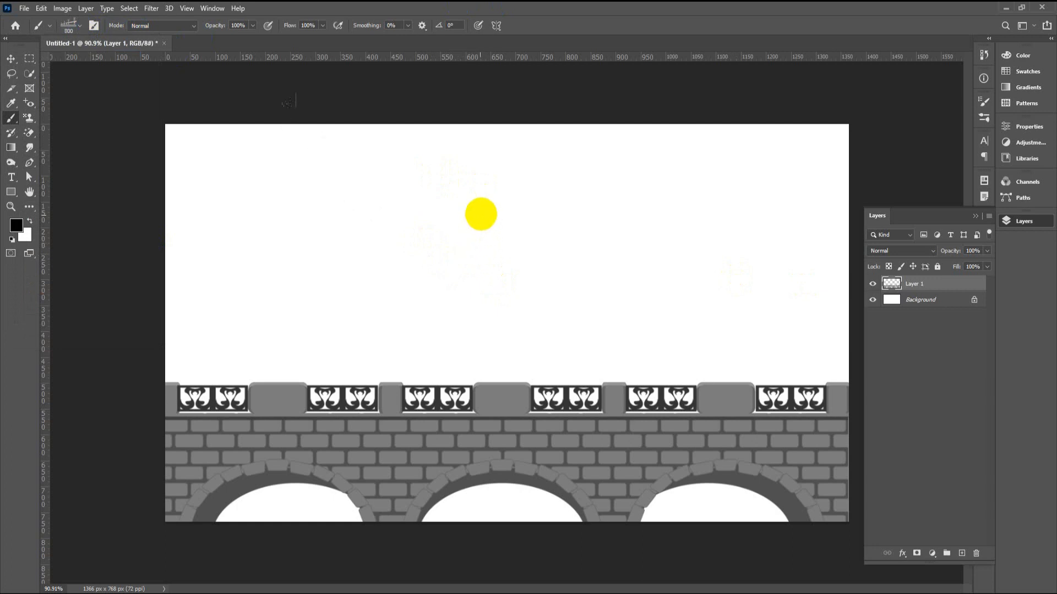
Add a new layer and stamp the Bridge 3 brush once at 700 px above the stone bridge.
{"action": "left_click", "coordinate": [960, 552]}
{"action": "key", "text": "bracketleft"}
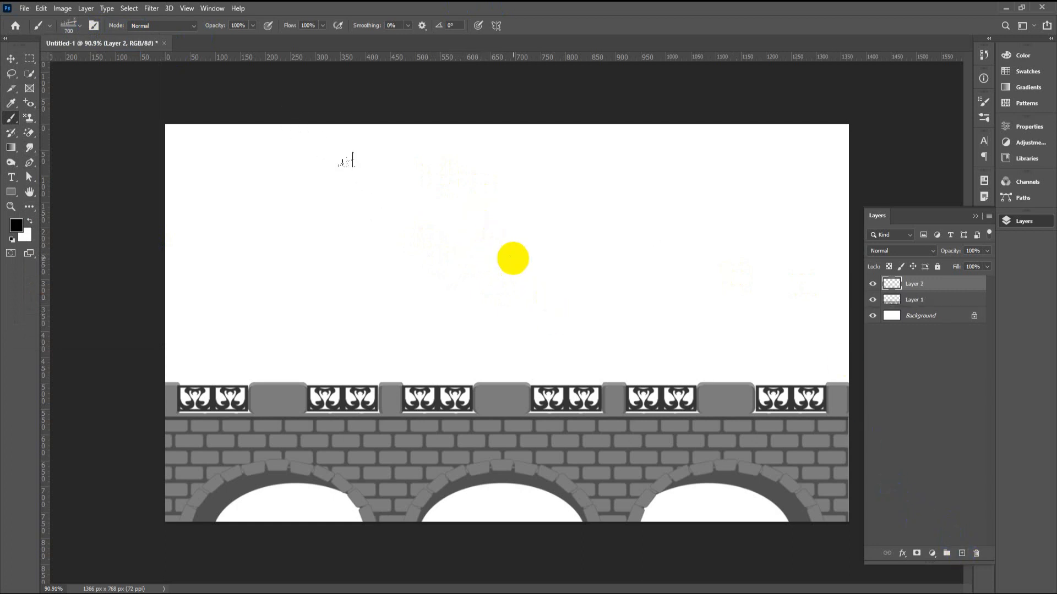
{"action": "left_click", "coordinate": [513, 258]}
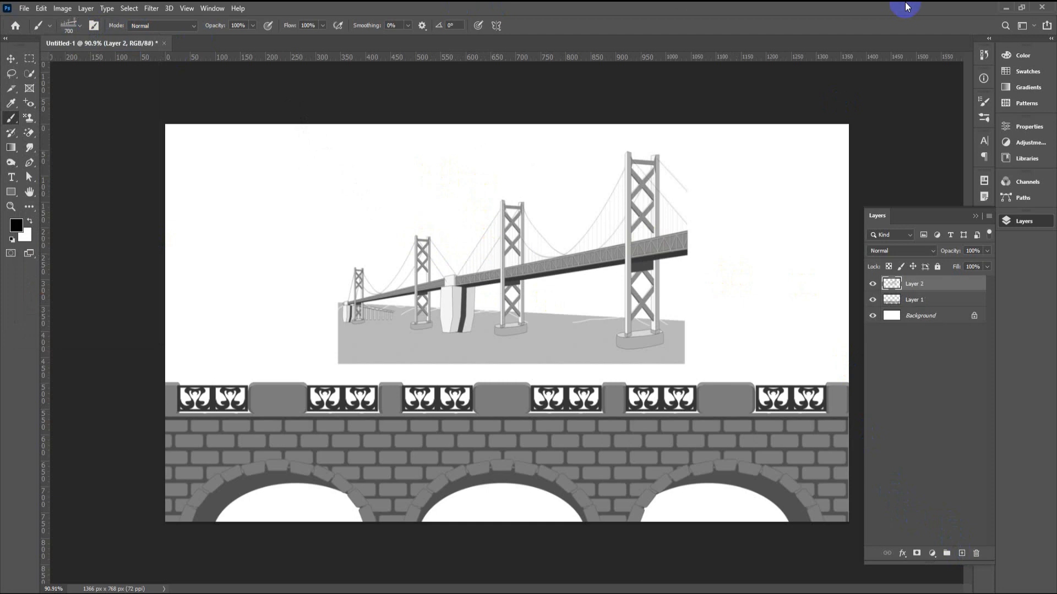
Delete the suspension bridge layer and the stone bridge layer, leaving only the Background layer.
{"action": "left_click", "coordinate": [12, 59]}
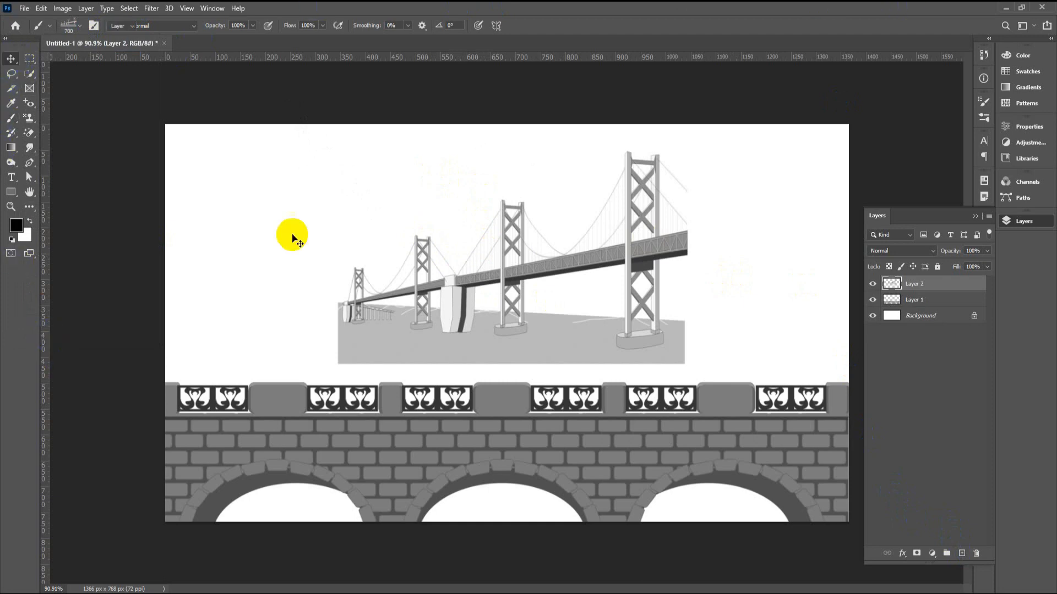
{"action": "key", "text": "Delete"}
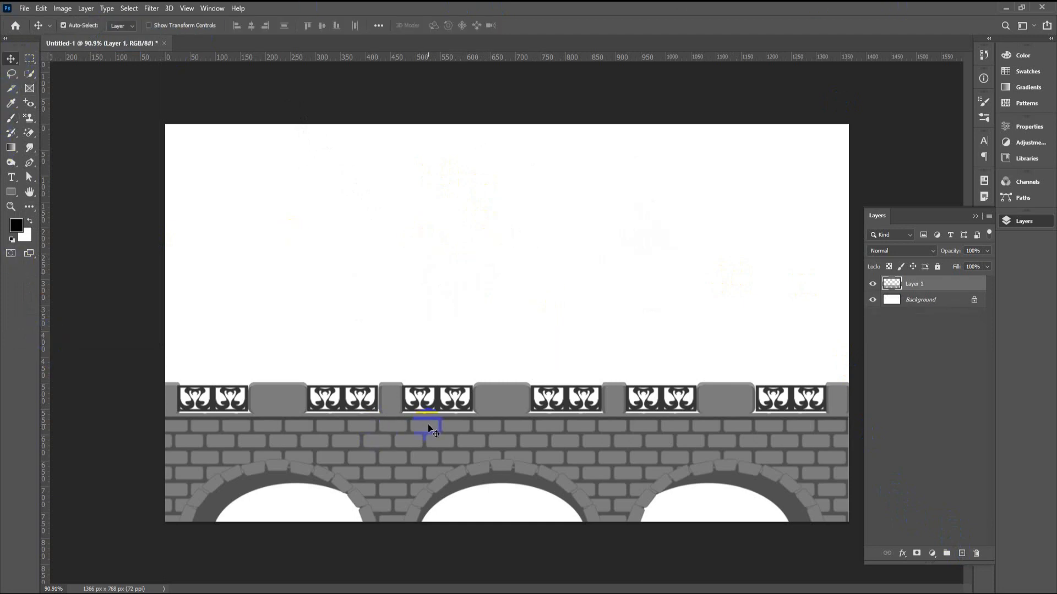
{"action": "key", "text": "Delete"}
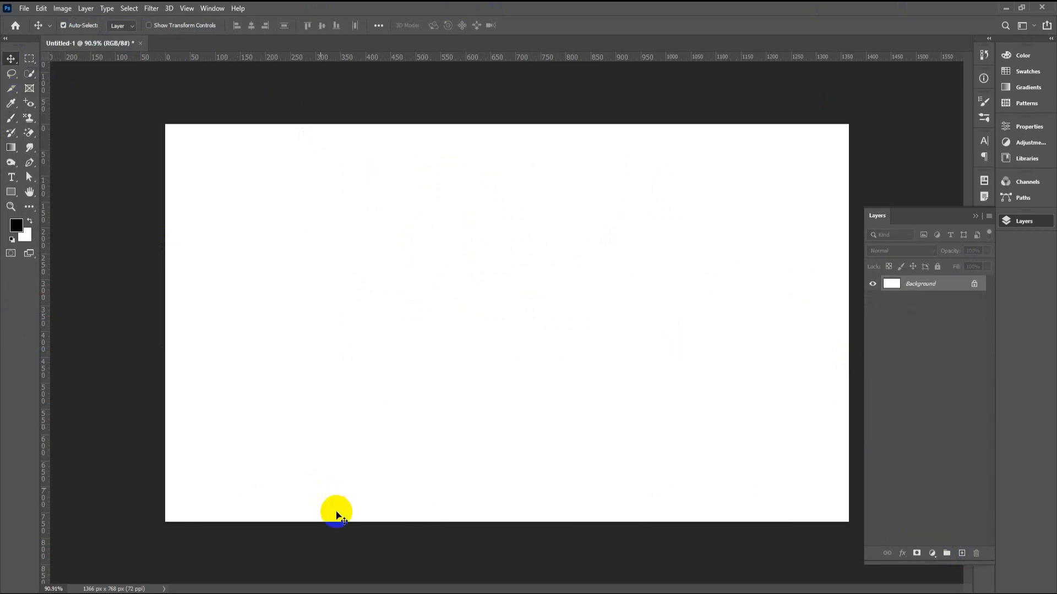
Switch to File Explorer, go back to Downloads > Compressed and extract the 2Clouds archive into its own 2Clouds folder.
{"action": "mouse_move", "coordinate": [253, 588]}
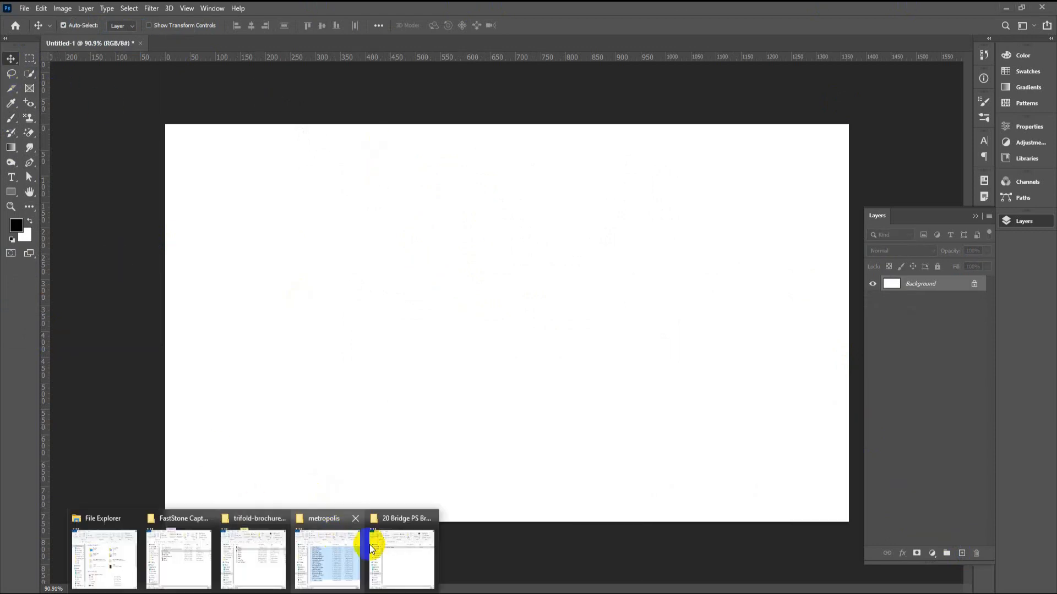
{"action": "left_click", "coordinate": [386, 551]}
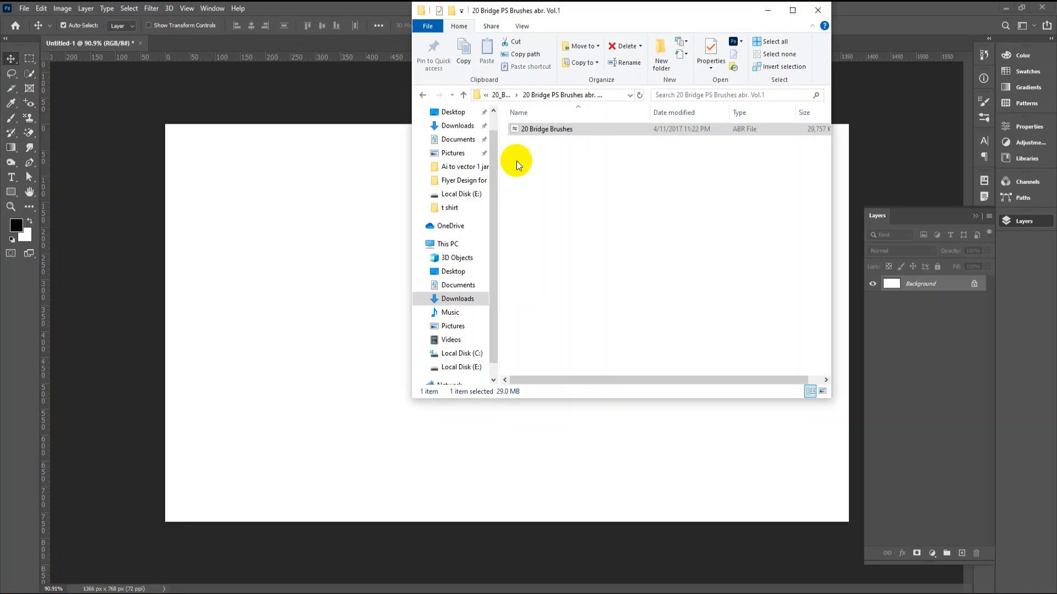
{"action": "left_click", "coordinate": [423, 96]}
{"action": "left_click", "coordinate": [422, 96]}
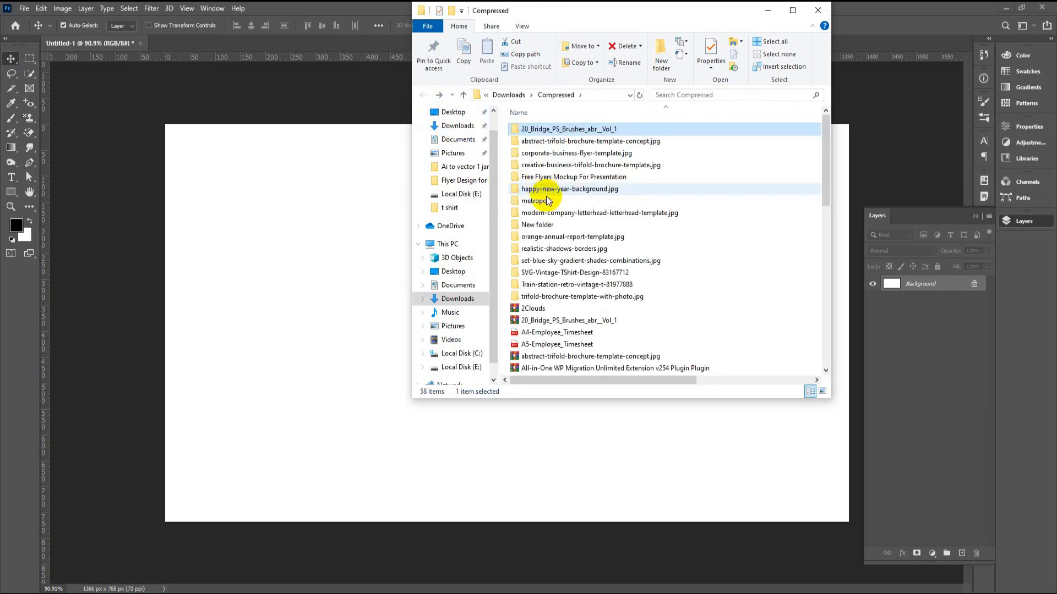
{"action": "right_click", "coordinate": [556, 310]}
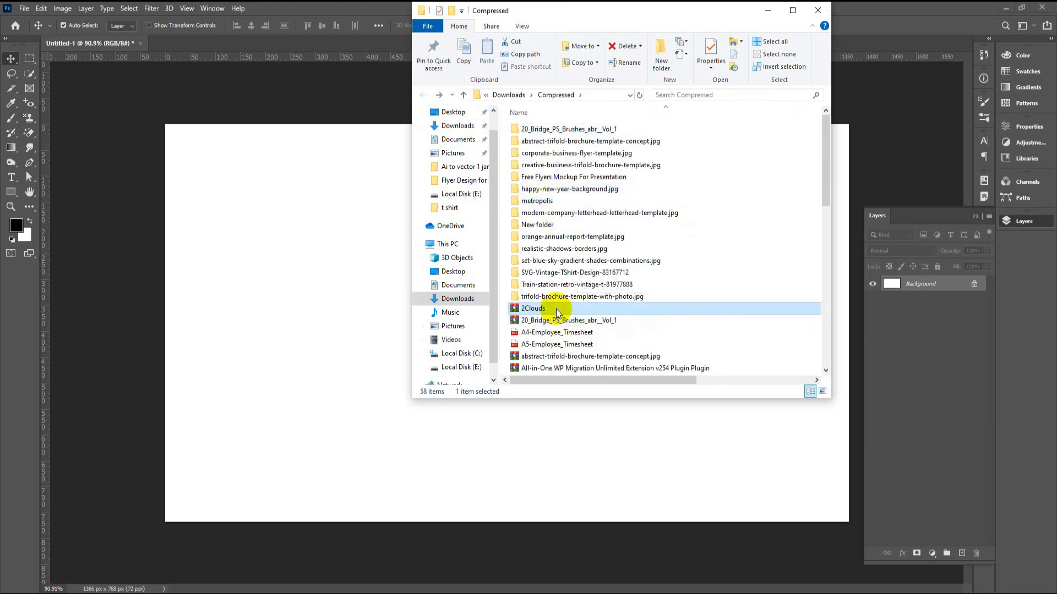
{"action": "left_click", "coordinate": [600, 357]}
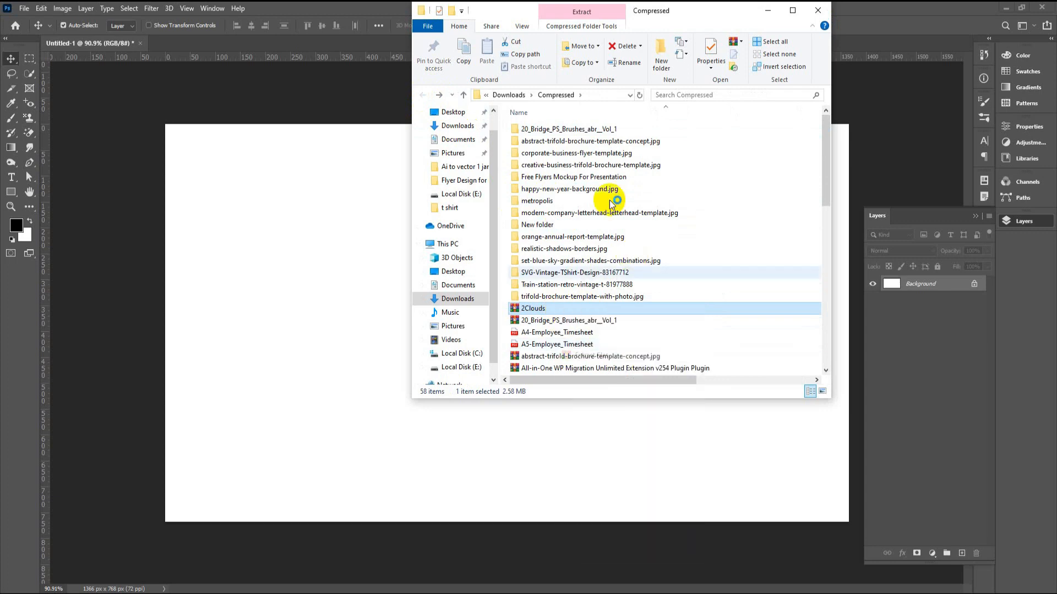
{"action": "left_click", "coordinate": [566, 439]}
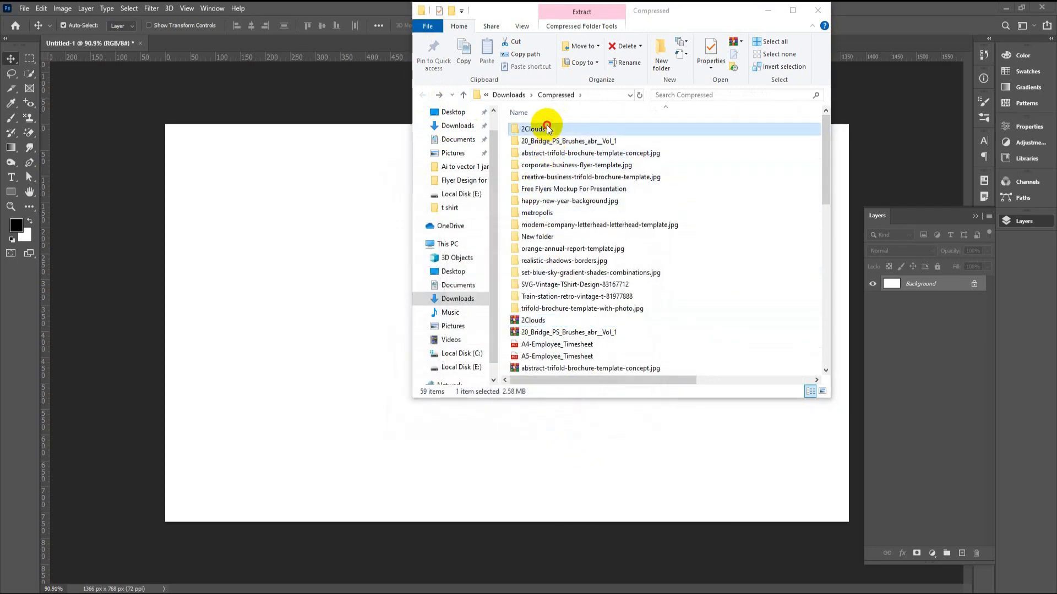
Open the Clouds folder inside 2Clouds and load the Clouds ABR file into Photoshop's brush presets.
{"action": "double_click", "coordinate": [543, 130]}
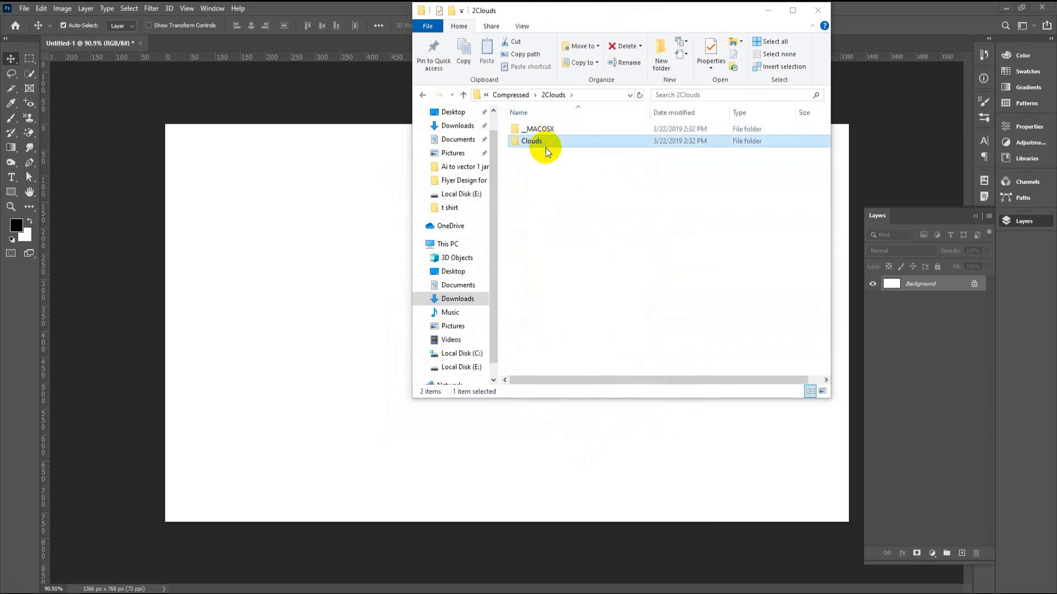
{"action": "double_click", "coordinate": [544, 145]}
{"action": "left_click", "coordinate": [511, 142]}
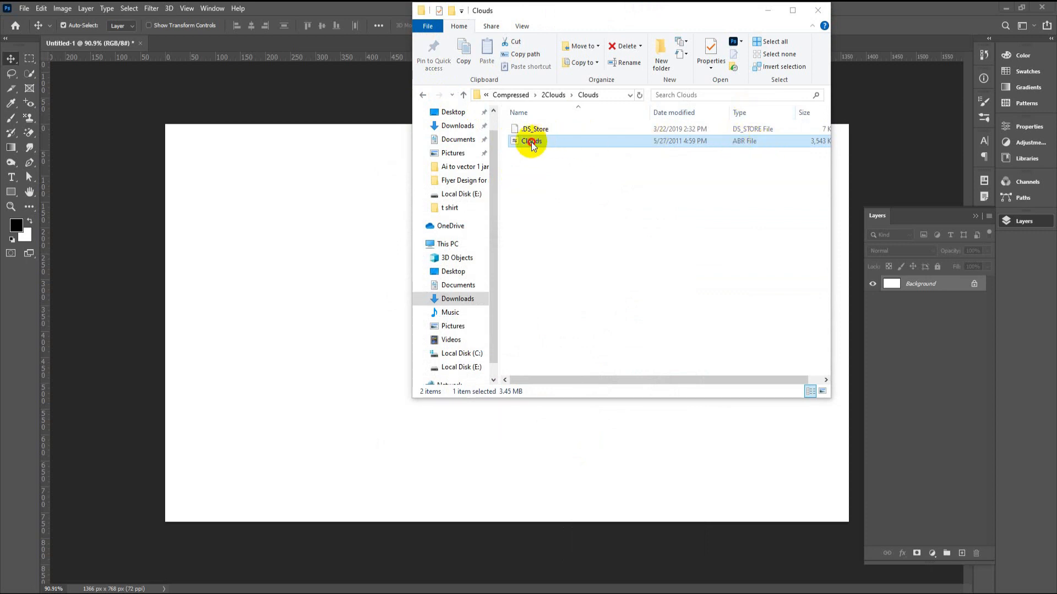
{"action": "double_click", "coordinate": [558, 158]}
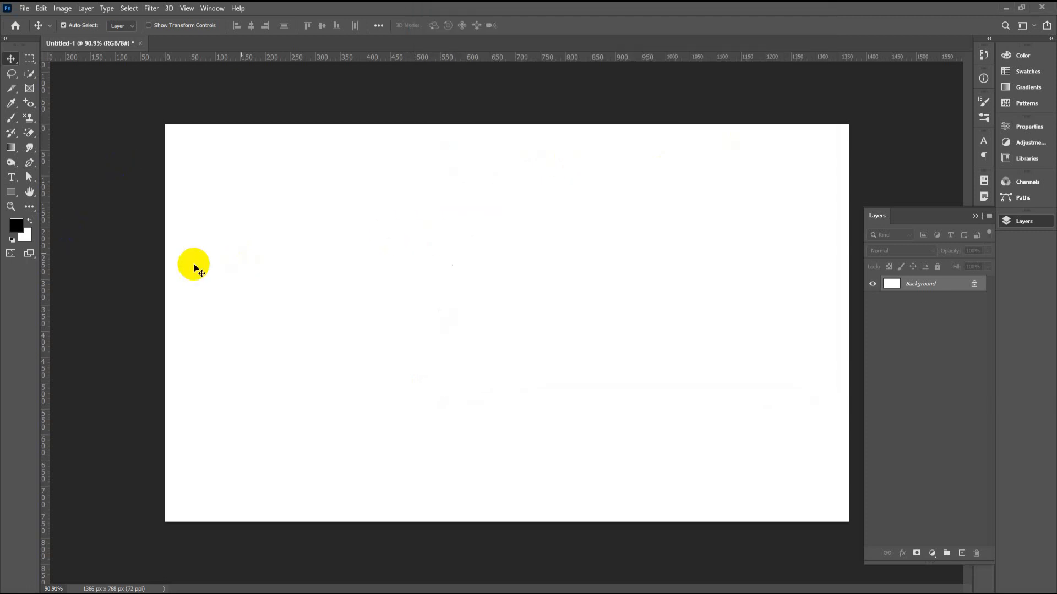
With the Brush Tool, collapse 20 Bridge Brushes, expand the Clouds group and select the Cloud2 brush.
{"action": "left_click", "coordinate": [12, 122]}
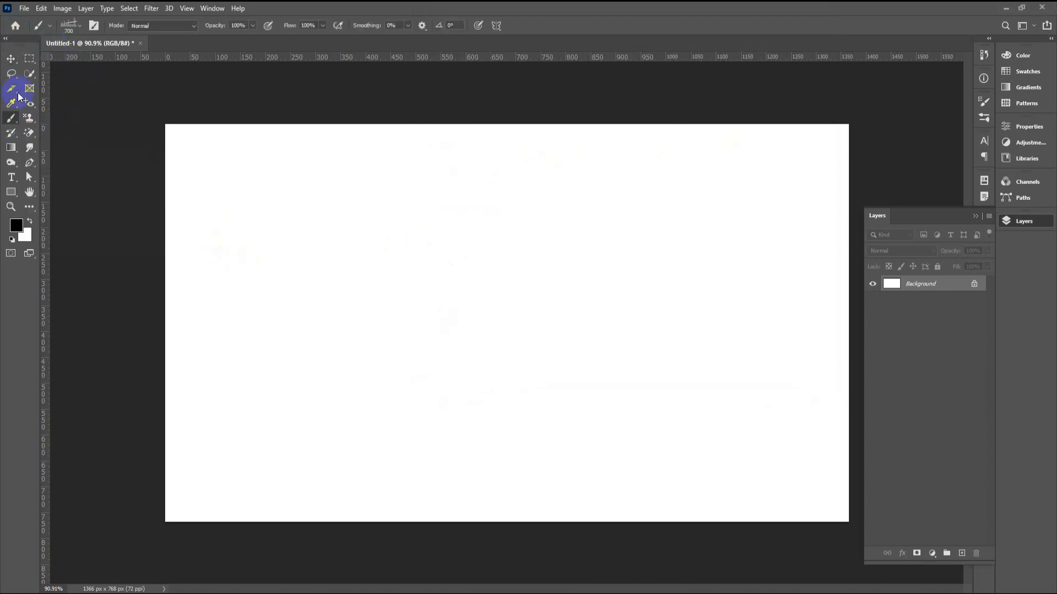
{"action": "left_click", "coordinate": [80, 25]}
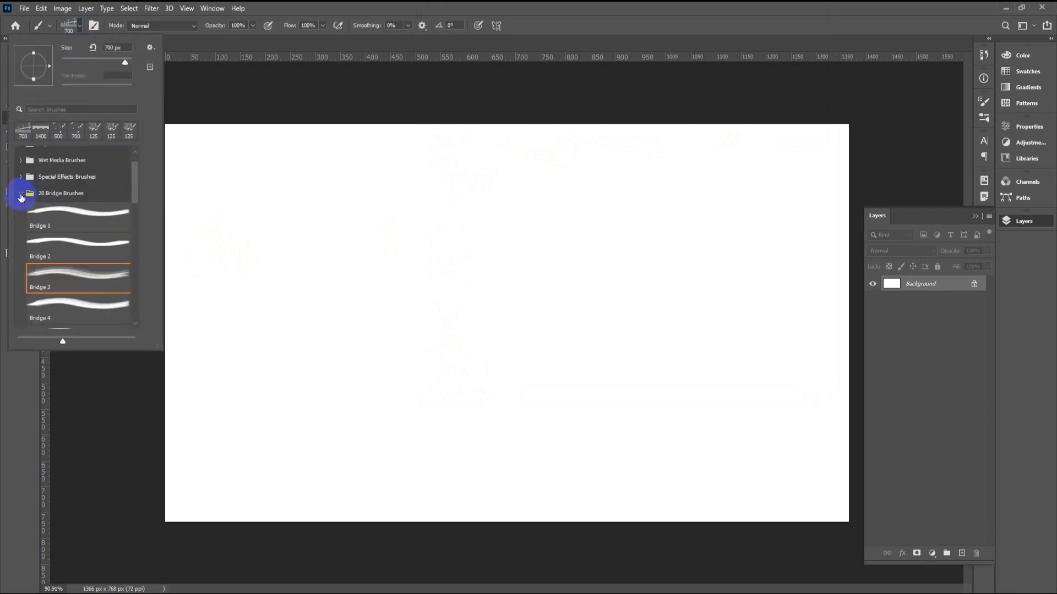
{"action": "scroll", "coordinate": [30, 199], "scroll_direction": "up", "scroll_amount": 2}
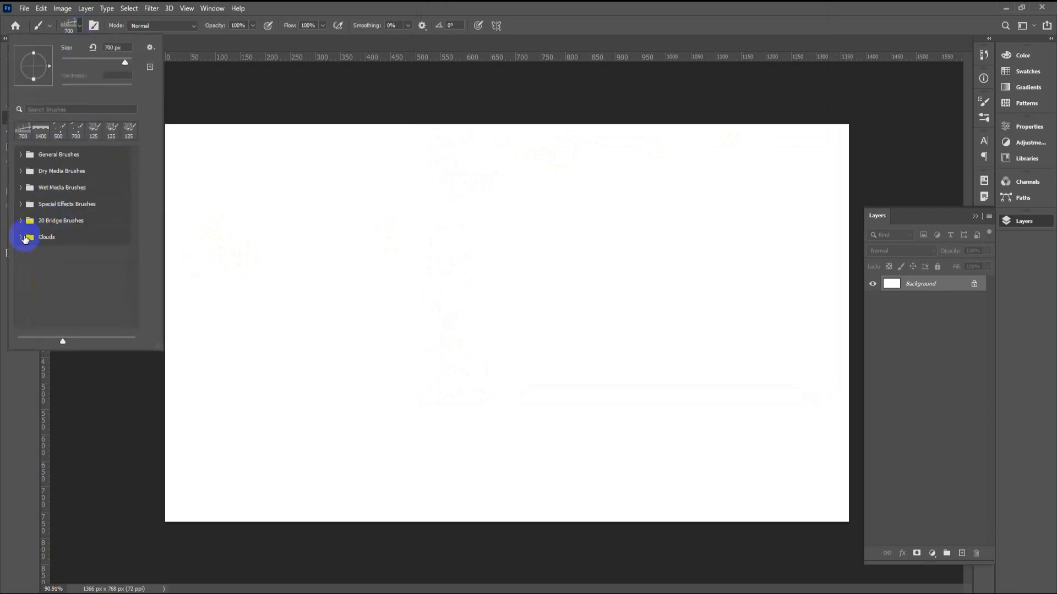
{"action": "left_click", "coordinate": [21, 237]}
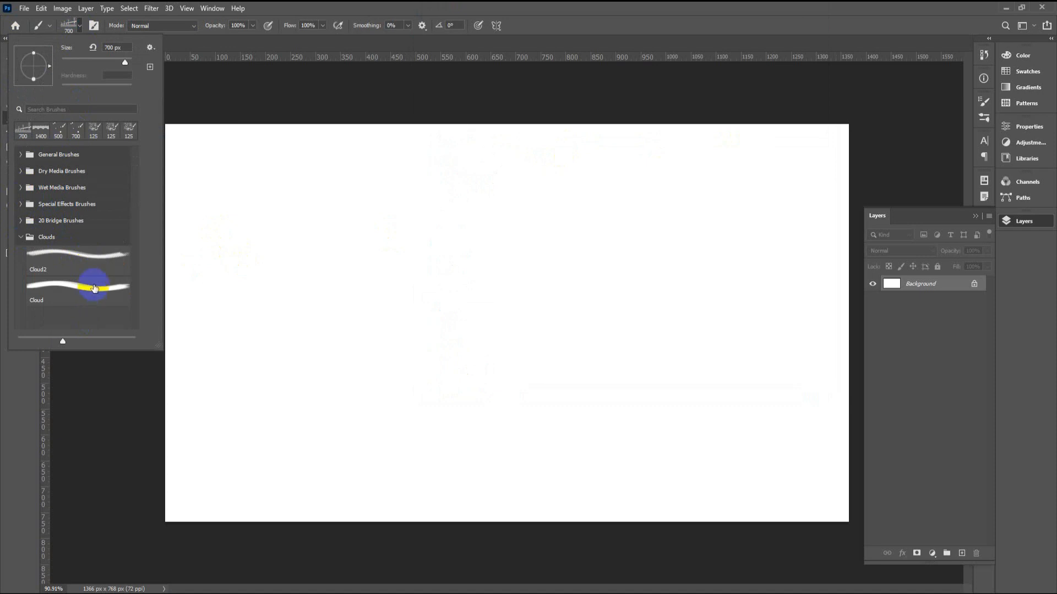
{"action": "left_click", "coordinate": [65, 255]}
{"action": "left_click", "coordinate": [659, 7]}
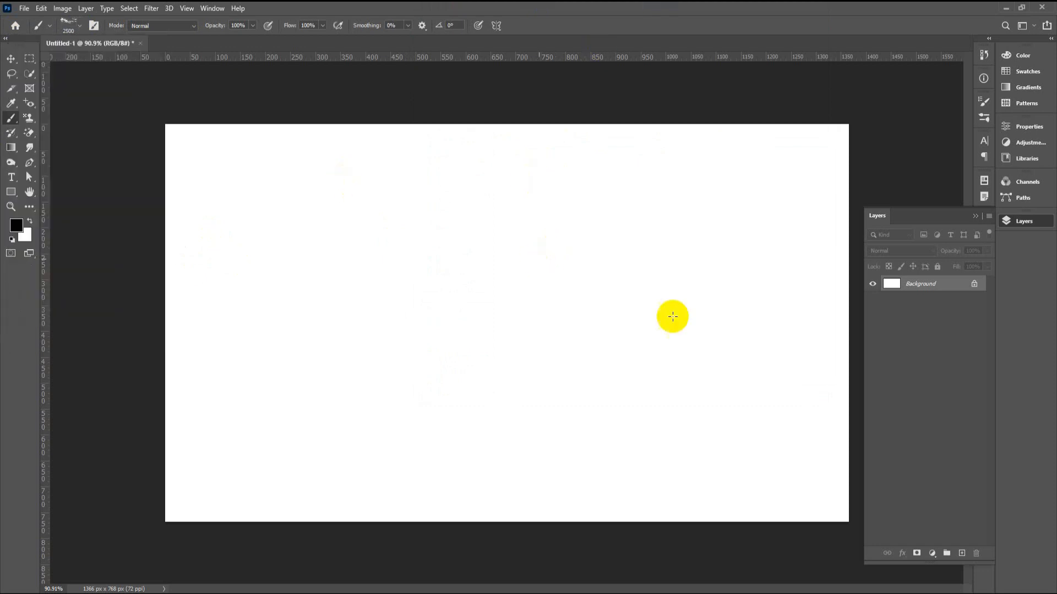
Add a new layer and stamp the Cloud2 brush in black at 1500 px across the upper part of the canvas.
{"action": "left_click", "coordinate": [80, 25]}
{"action": "left_click", "coordinate": [97, 61]}
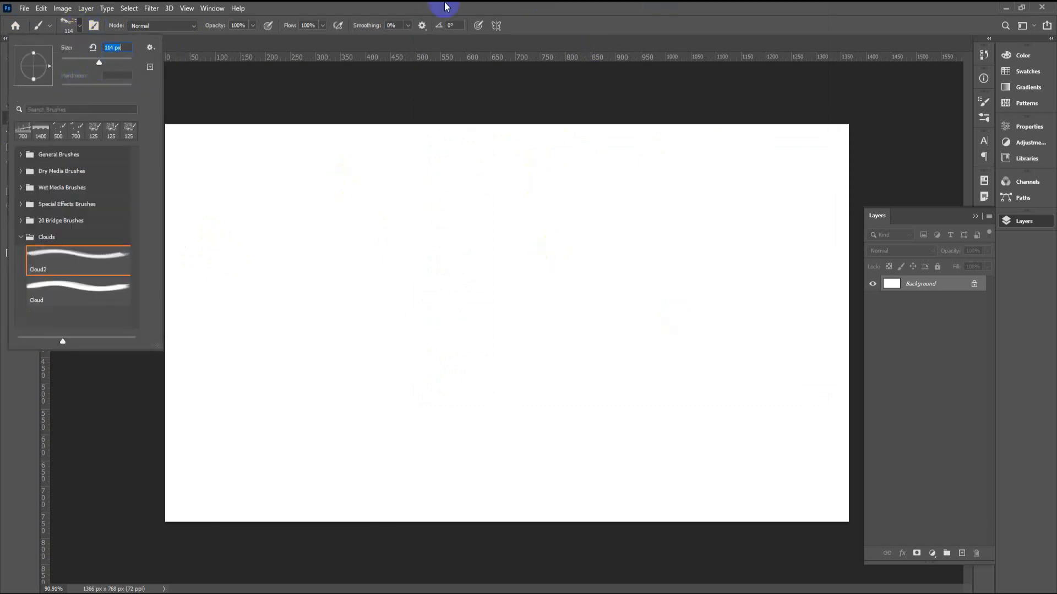
{"action": "left_click", "coordinate": [441, 63]}
{"action": "key", "text": "bracketright"}
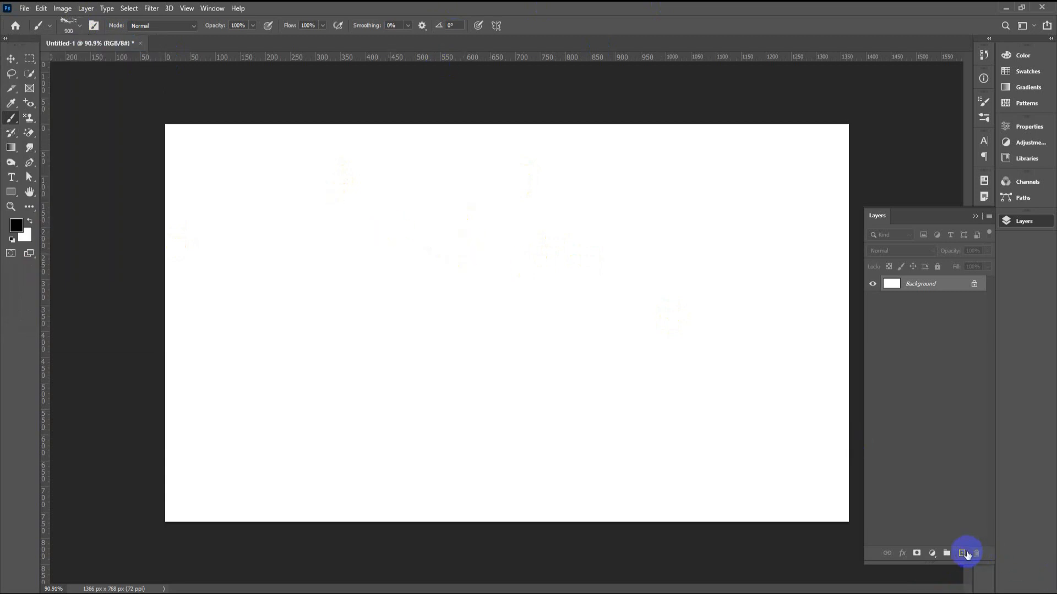
{"action": "left_click", "coordinate": [962, 554]}
{"action": "key", "text": "bracketright"}
{"action": "key", "text": "bracketright"}
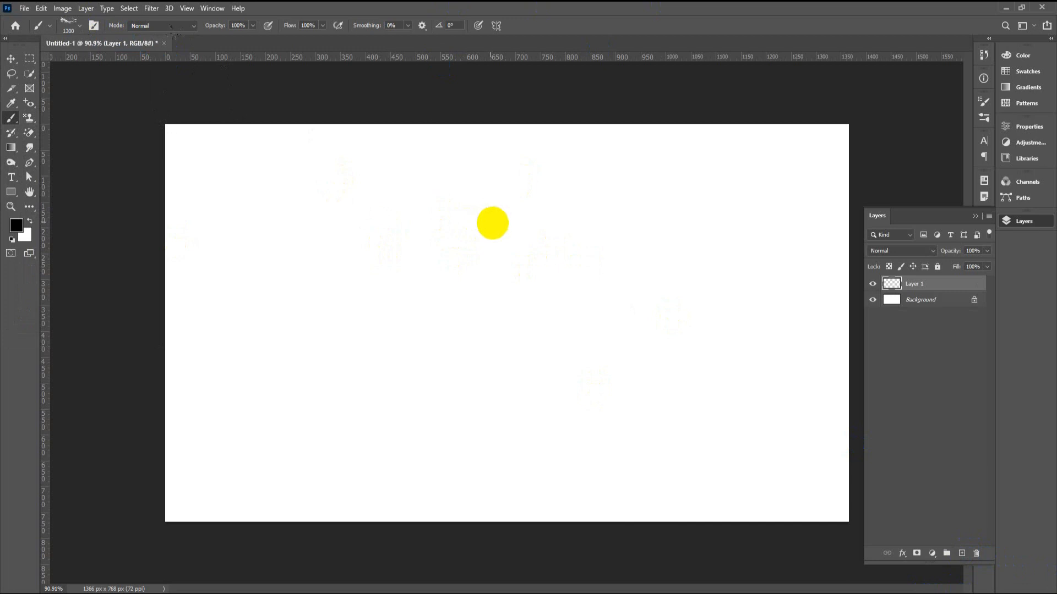
{"action": "left_click", "coordinate": [506, 229]}
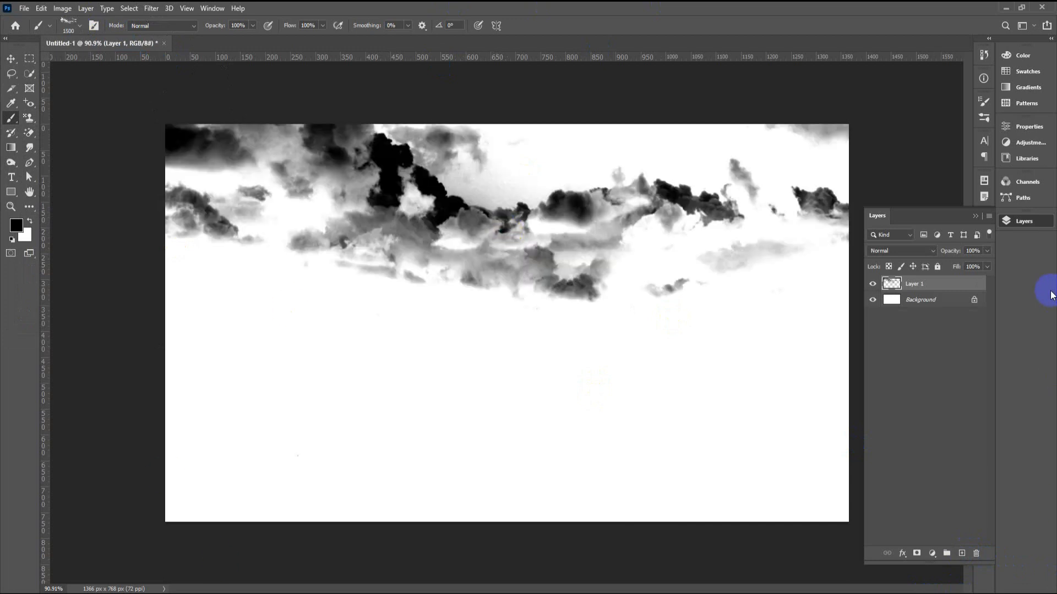
Open the folder of the completed smoke brushes download and extract the Free_Smoke_Photoshop_Brushes_1 archive in Downloads > Compressed.
{"action": "left_click", "coordinate": [11, 58]}
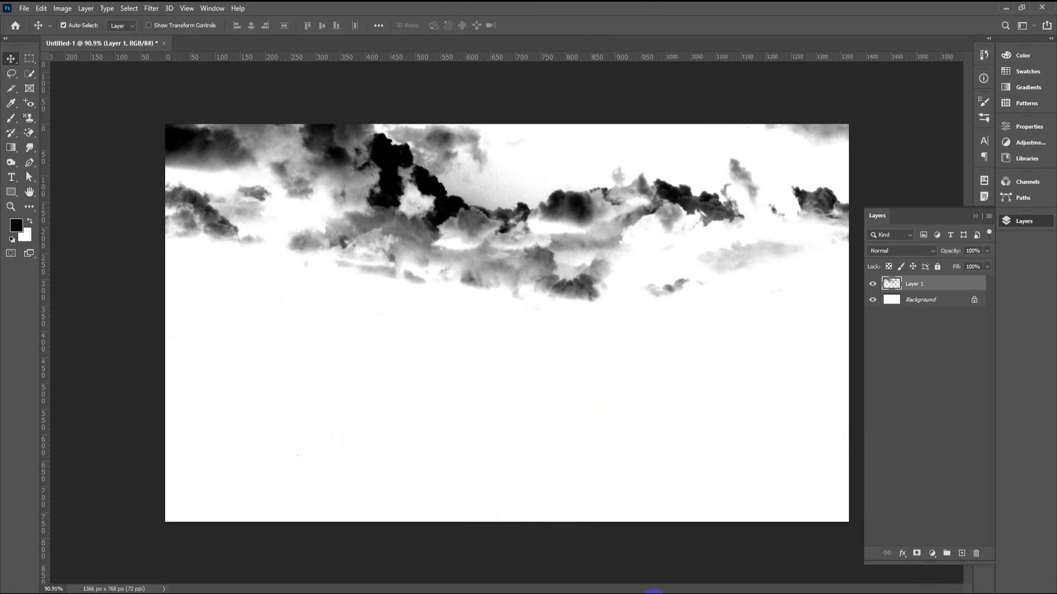
{"action": "left_click", "coordinate": [654, 593]}
{"action": "mouse_move", "coordinate": [672, 569]}
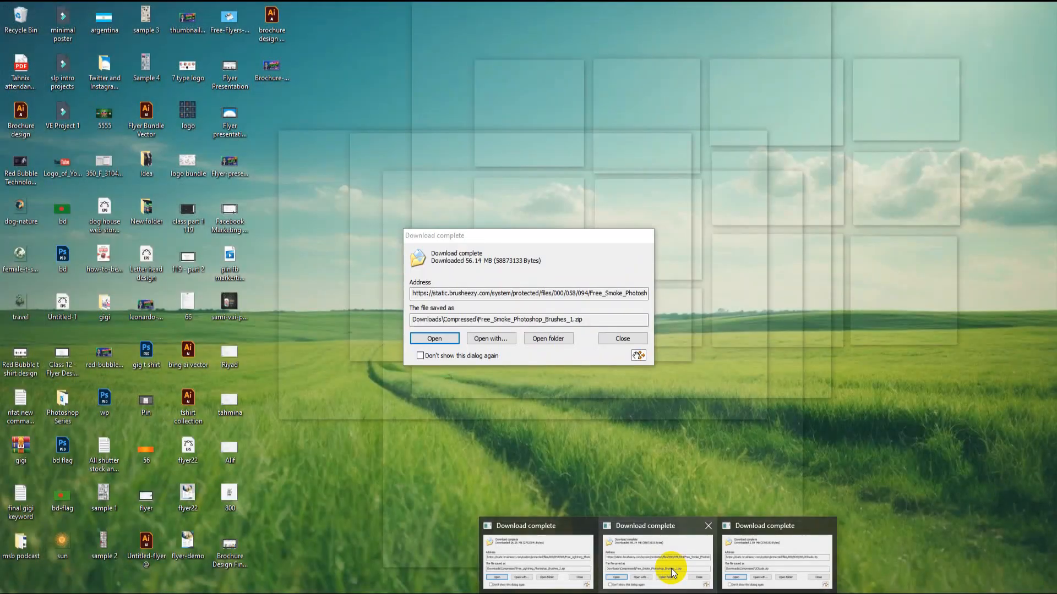
{"action": "left_click", "coordinate": [671, 572]}
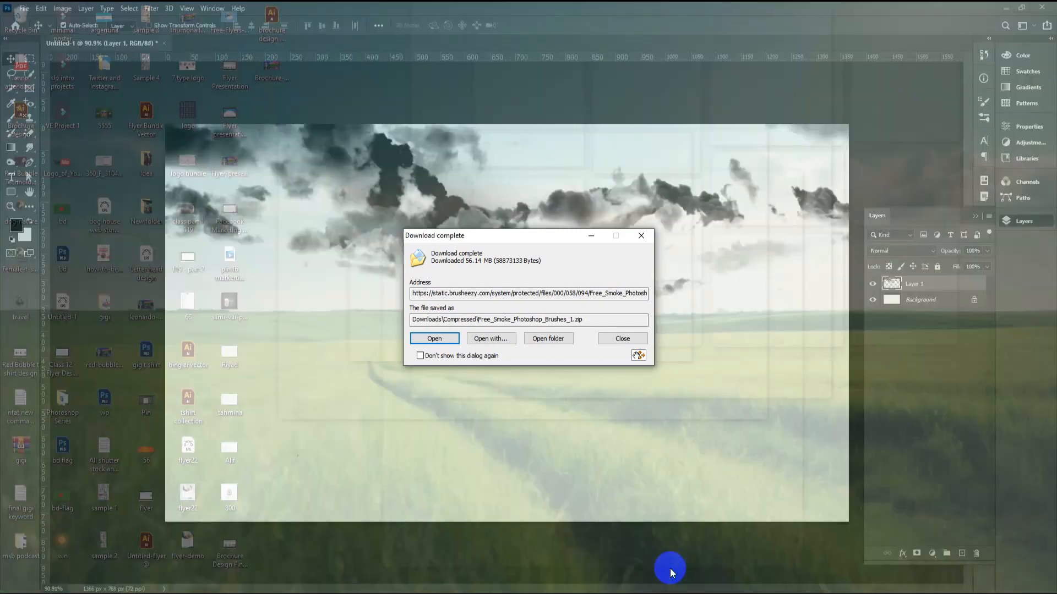
{"action": "left_click", "coordinate": [548, 338]}
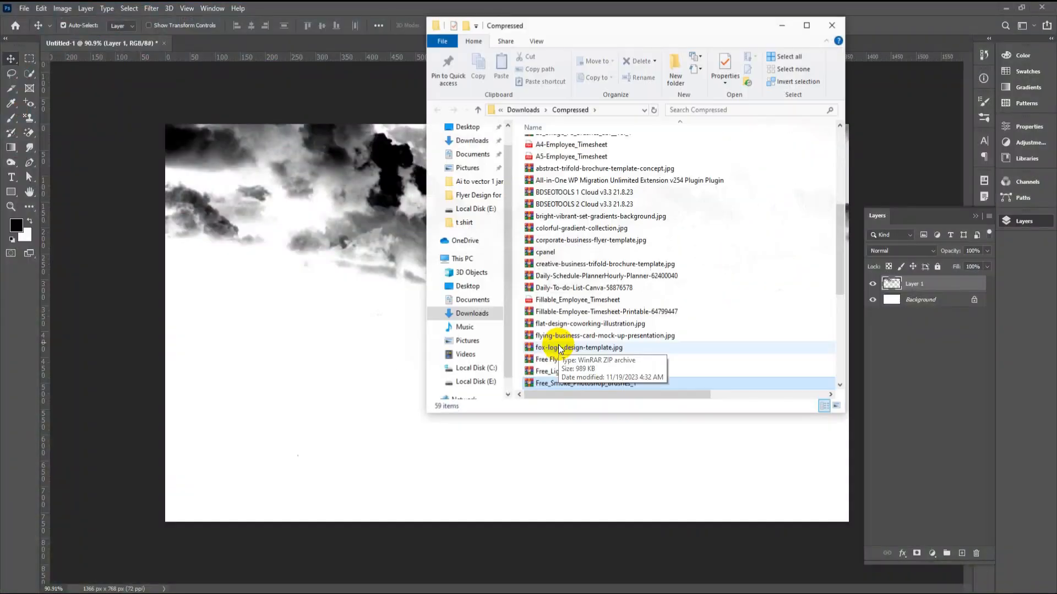
{"action": "right_click", "coordinate": [587, 383]}
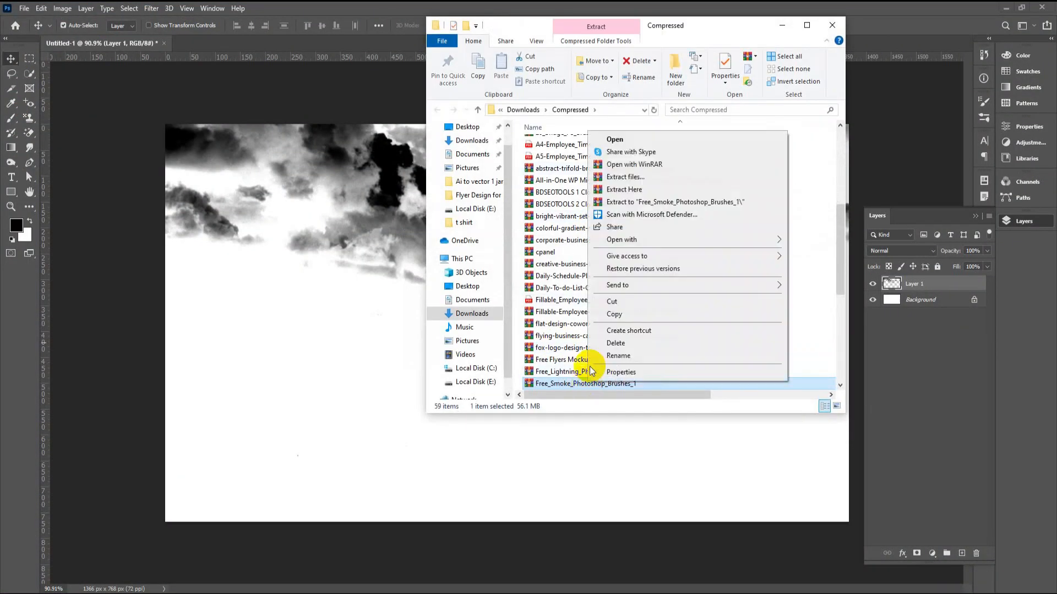
{"action": "left_click", "coordinate": [627, 178]}
{"action": "left_click", "coordinate": [561, 432]}
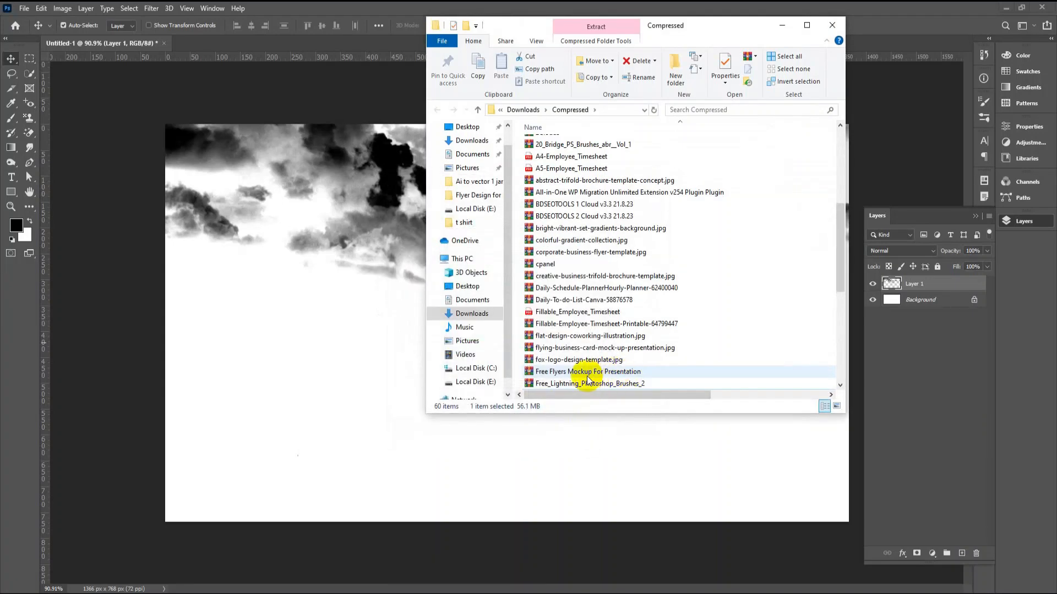
Extract the Free_Lightning_Photoshop_Brushes_2 archive in Downloads > Compressed.
{"action": "left_click", "coordinate": [584, 383]}
{"action": "right_click", "coordinate": [586, 384]}
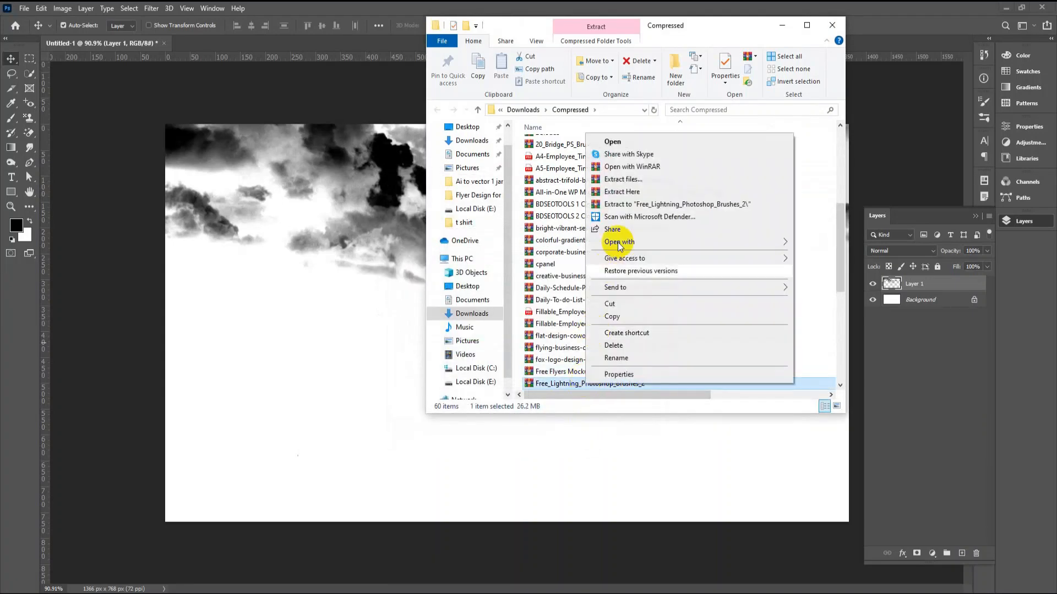
{"action": "left_click", "coordinate": [630, 179]}
{"action": "left_click", "coordinate": [562, 432]}
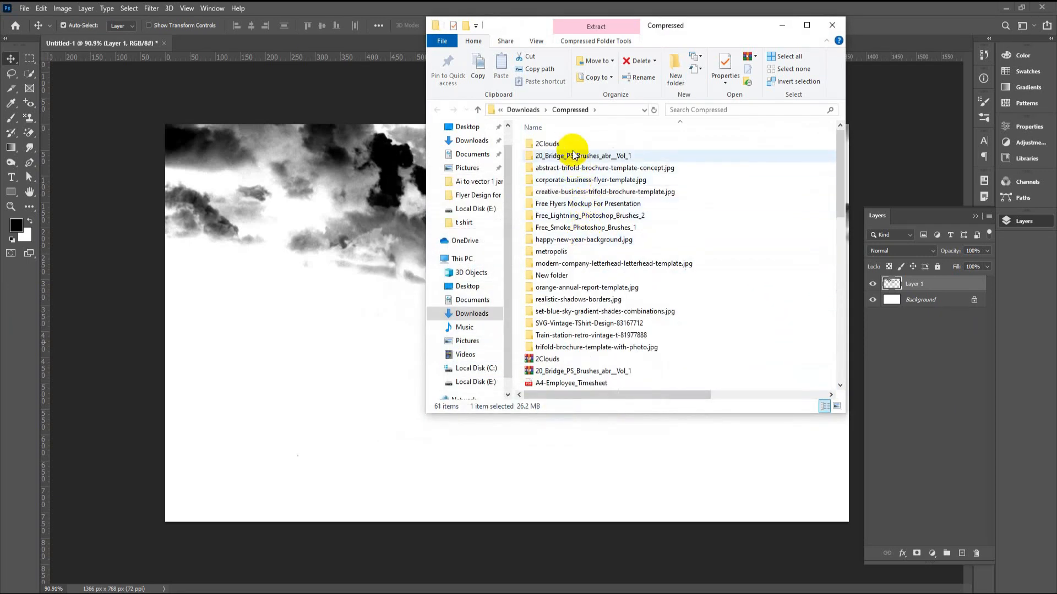
Open the Free_Lightning_Photoshop_Brushes_2 folder and load its Free Lightning Photoshop Brushes 2 ABR file into the brush presets.
{"action": "left_click", "coordinate": [570, 168]}
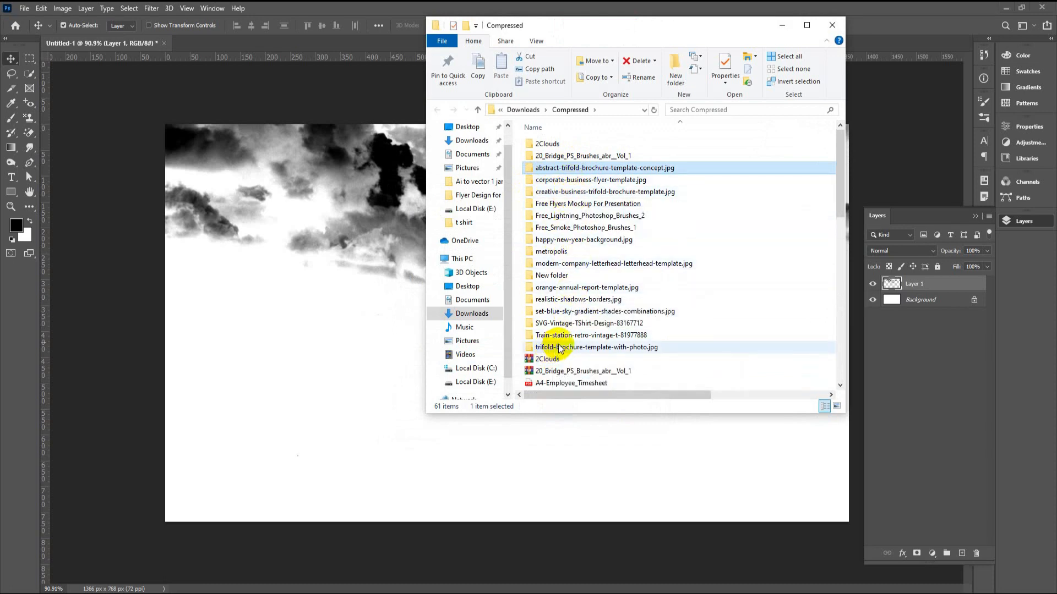
{"action": "double_click", "coordinate": [568, 216]}
{"action": "left_click", "coordinate": [572, 147]}
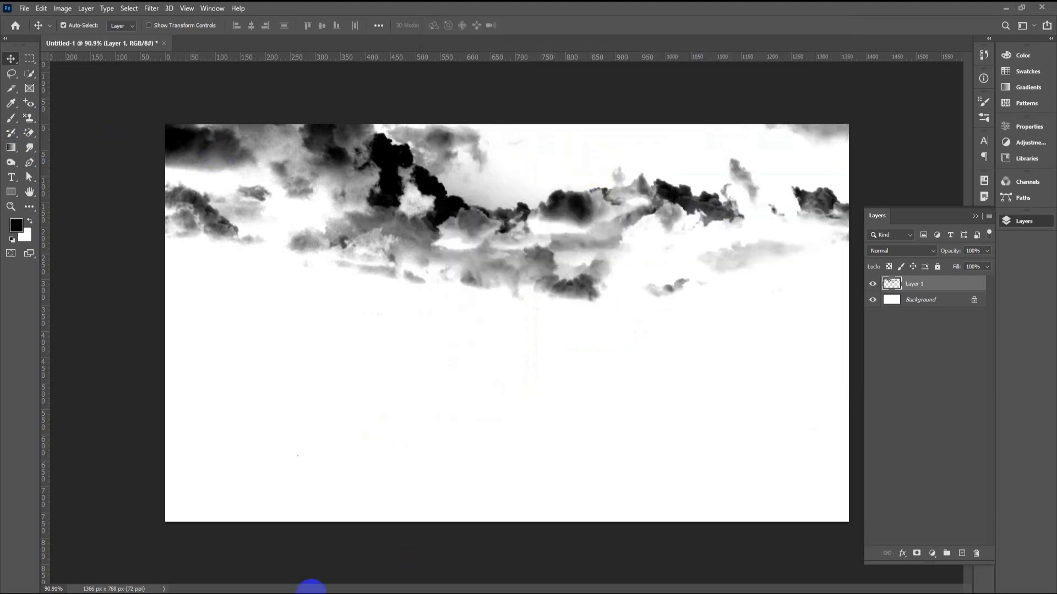
Return to the Compressed folder, open Free_Smoke_Photoshop_Brushes_1 and load its ABR file into the brush presets.
{"action": "mouse_move", "coordinate": [394, 555]}
{"action": "left_click", "coordinate": [434, 554]}
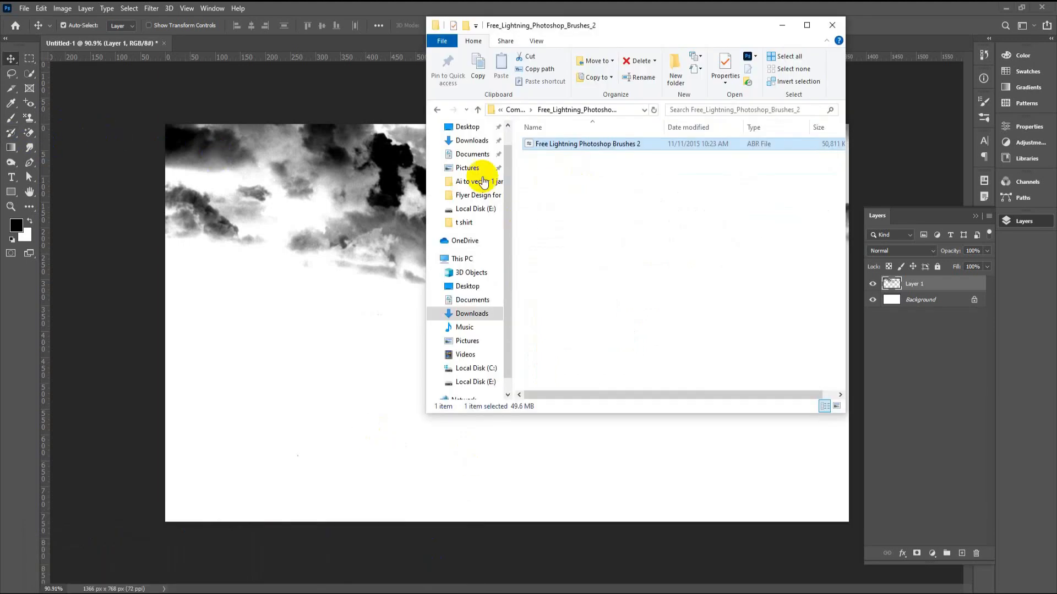
{"action": "left_click", "coordinate": [438, 113]}
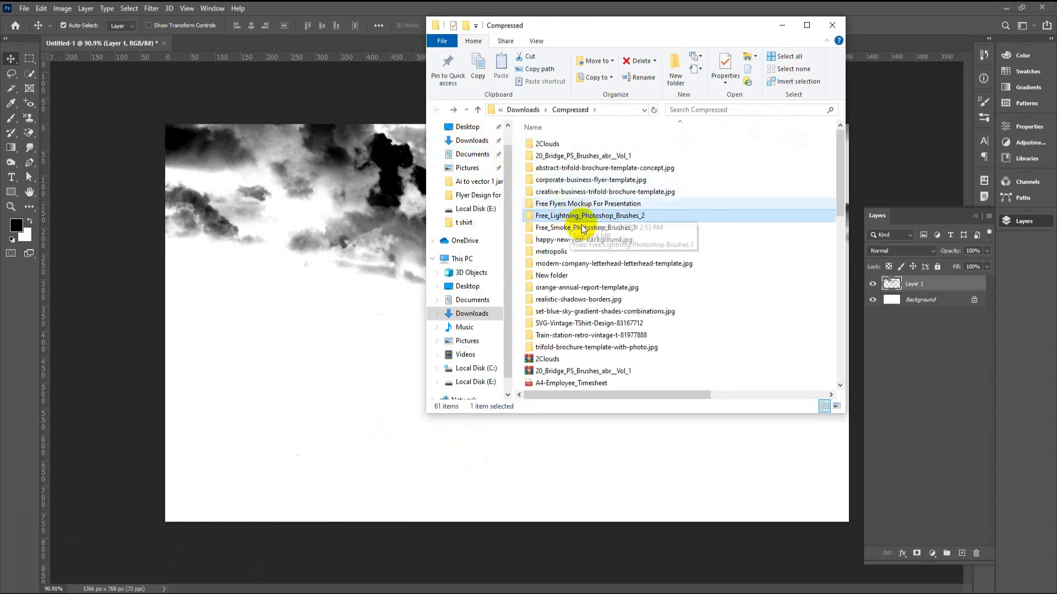
{"action": "left_click", "coordinate": [583, 228]}
{"action": "double_click", "coordinate": [583, 228]}
{"action": "double_click", "coordinate": [572, 144]}
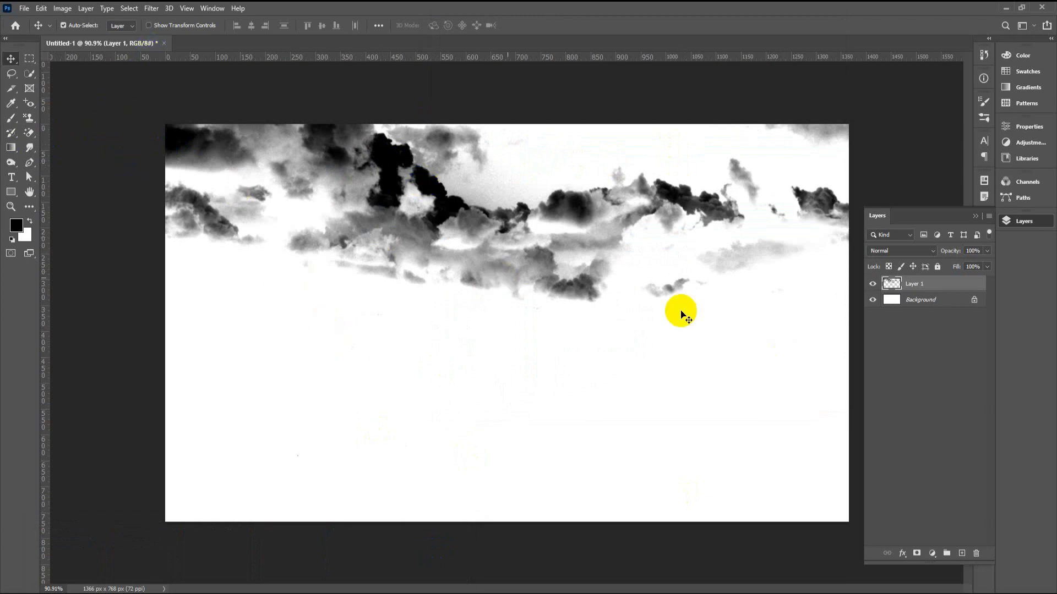
Add a black Solid Color fill layer directly above the Background layer.
{"action": "left_click", "coordinate": [921, 300]}
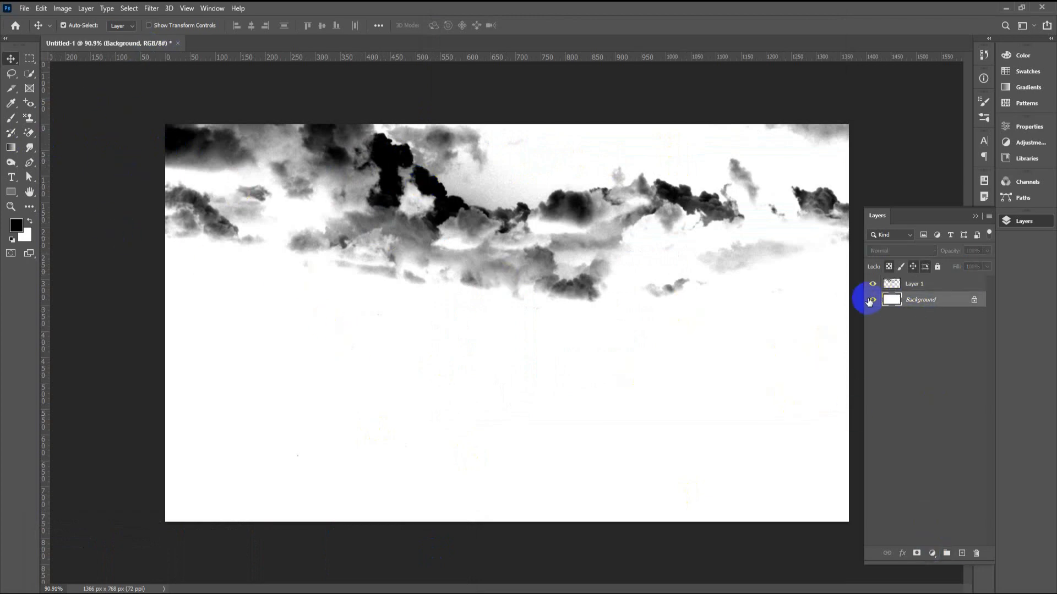
{"action": "left_click", "coordinate": [964, 554]}
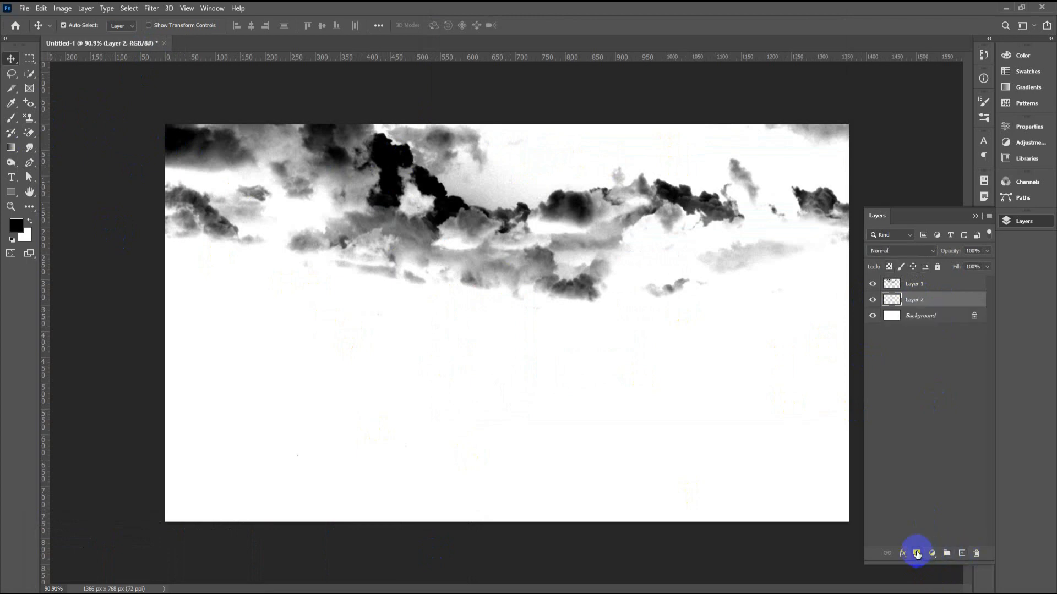
{"action": "left_click", "coordinate": [932, 553]}
{"action": "left_click", "coordinate": [954, 352]}
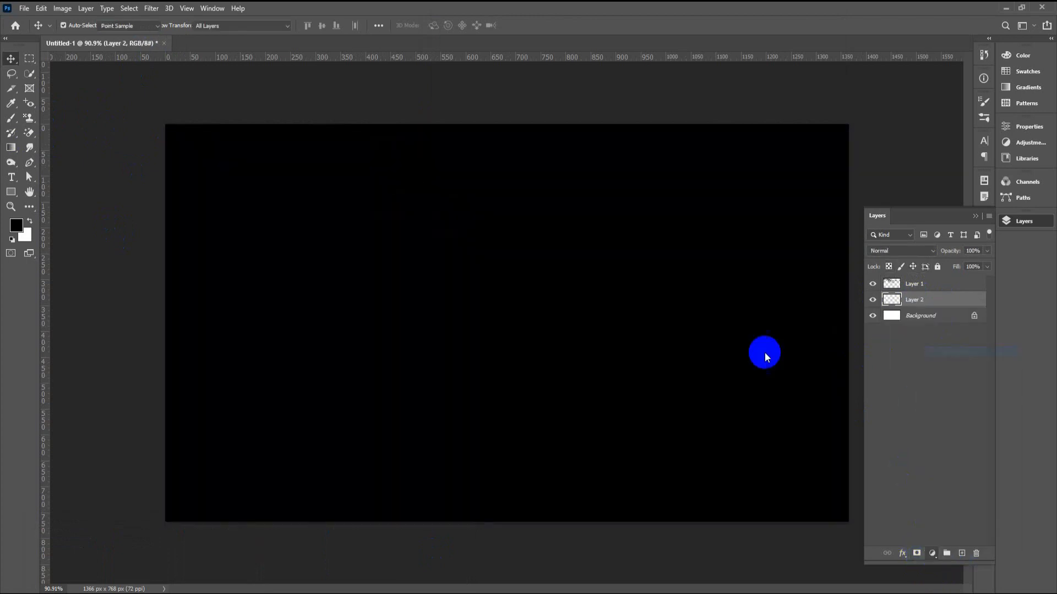
{"action": "left_click", "coordinate": [985, 230]}
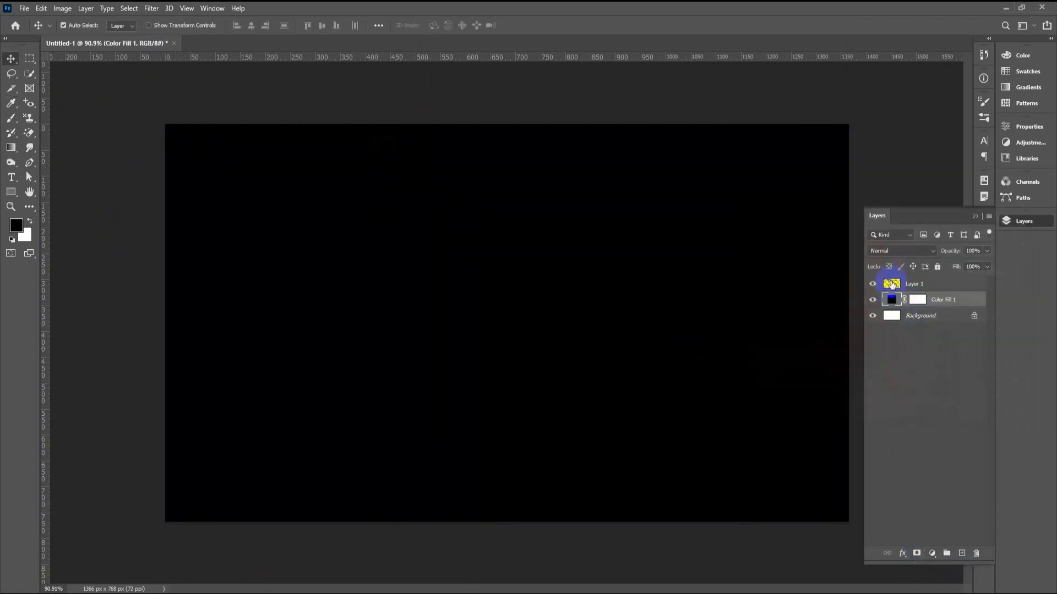
Delete the black cloud layer and add a new empty layer above the Color Fill 1 layer.
{"action": "left_click", "coordinate": [900, 283]}
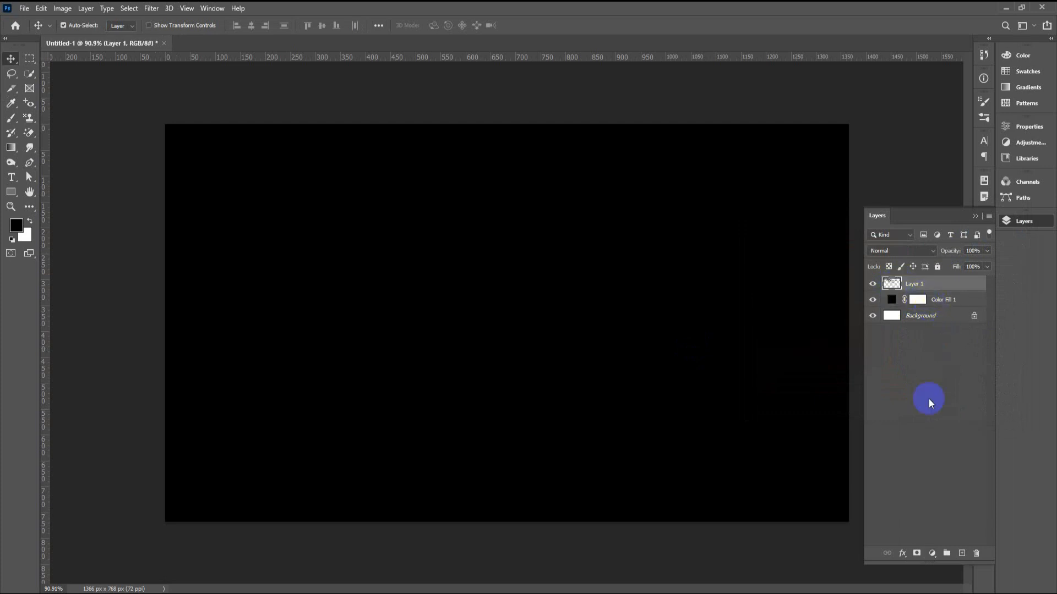
{"action": "key", "text": "Delete"}
{"action": "left_click", "coordinate": [963, 553]}
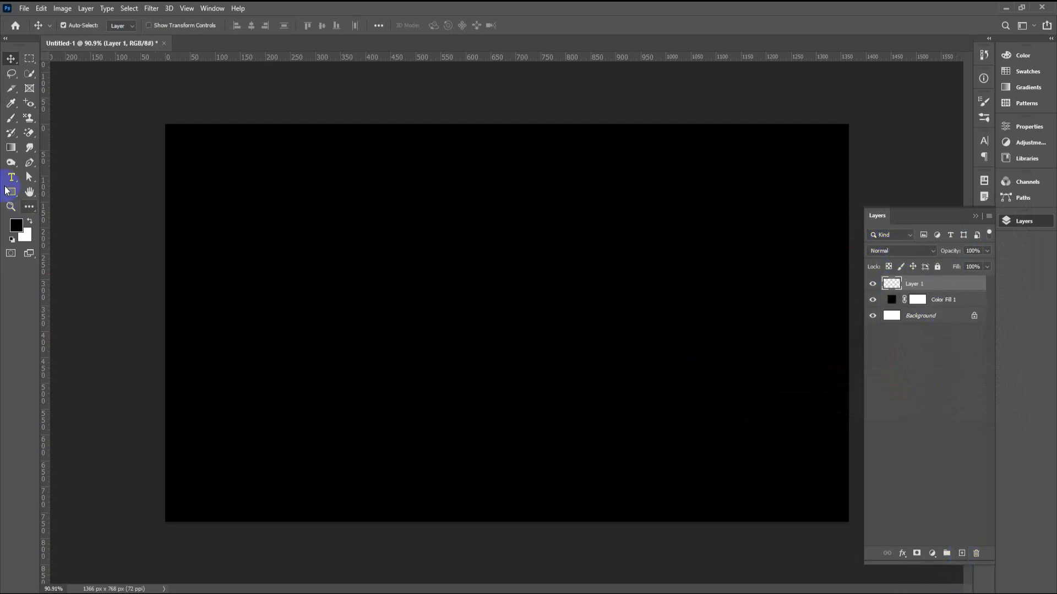
Set the foreground colour to white and stamp the 1500 px Cloud2 brush across the upper part of the canvas.
{"action": "left_click", "coordinate": [11, 118]}
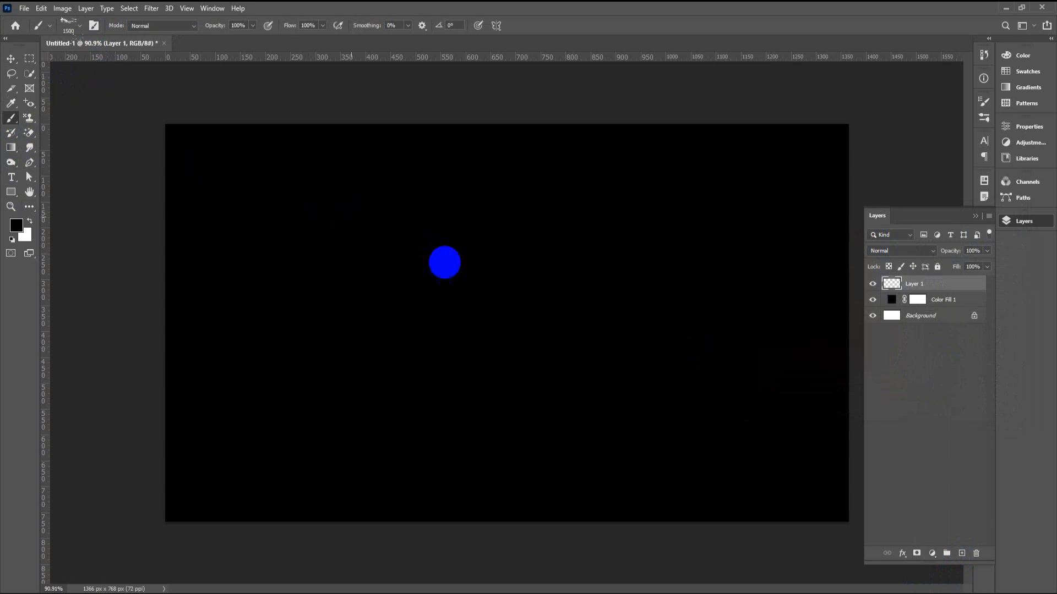
{"action": "key", "text": "d"}
{"action": "key", "text": "x"}
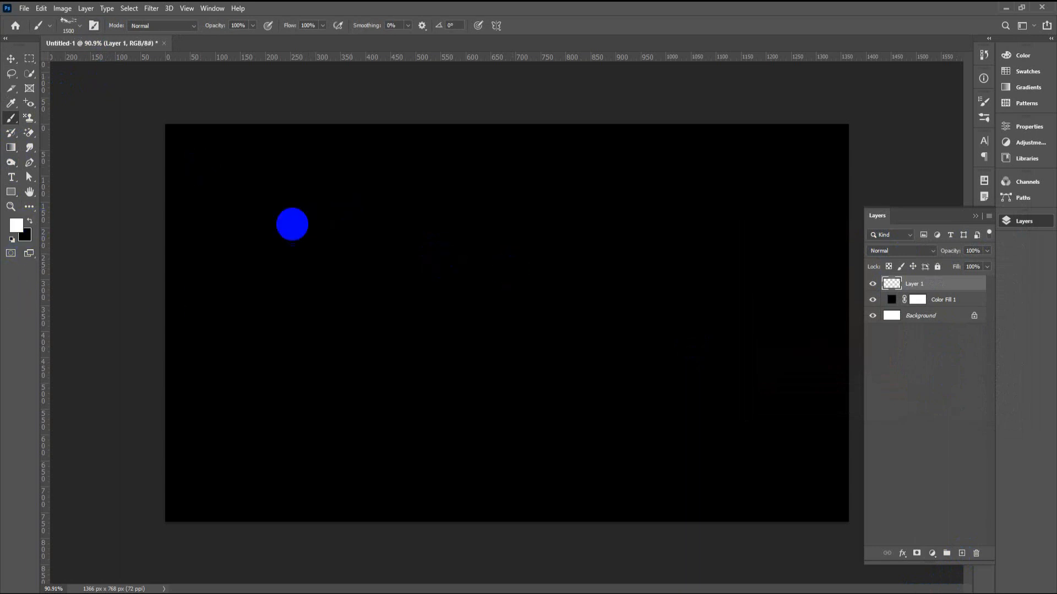
{"action": "left_click", "coordinate": [522, 236]}
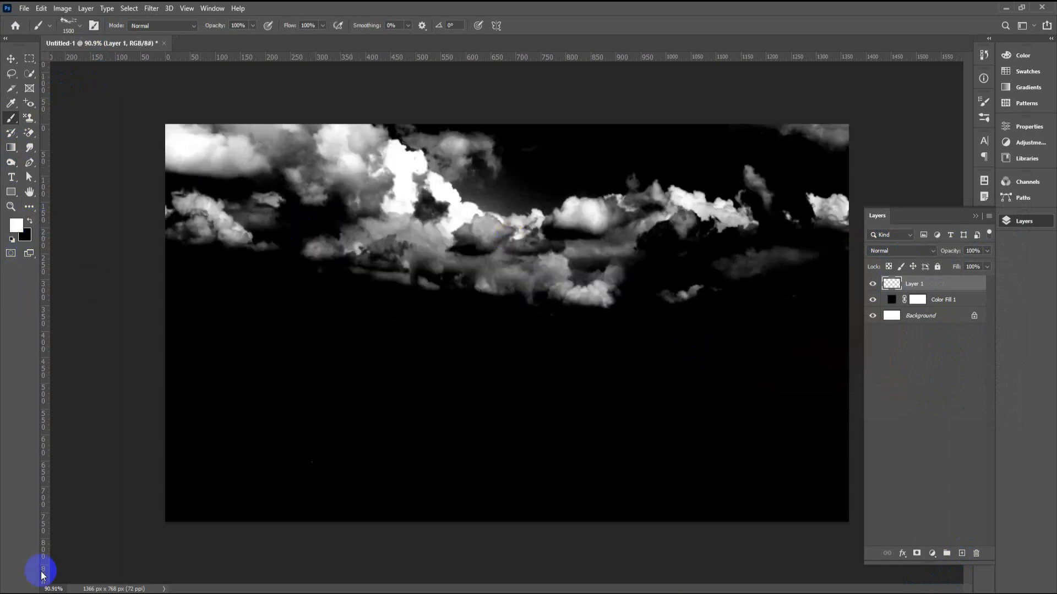
Add another empty layer above the cloud layer, with white as the foreground colour.
{"action": "left_click", "coordinate": [13, 60]}
{"action": "left_click", "coordinate": [962, 553]}
{"action": "left_click", "coordinate": [14, 238]}
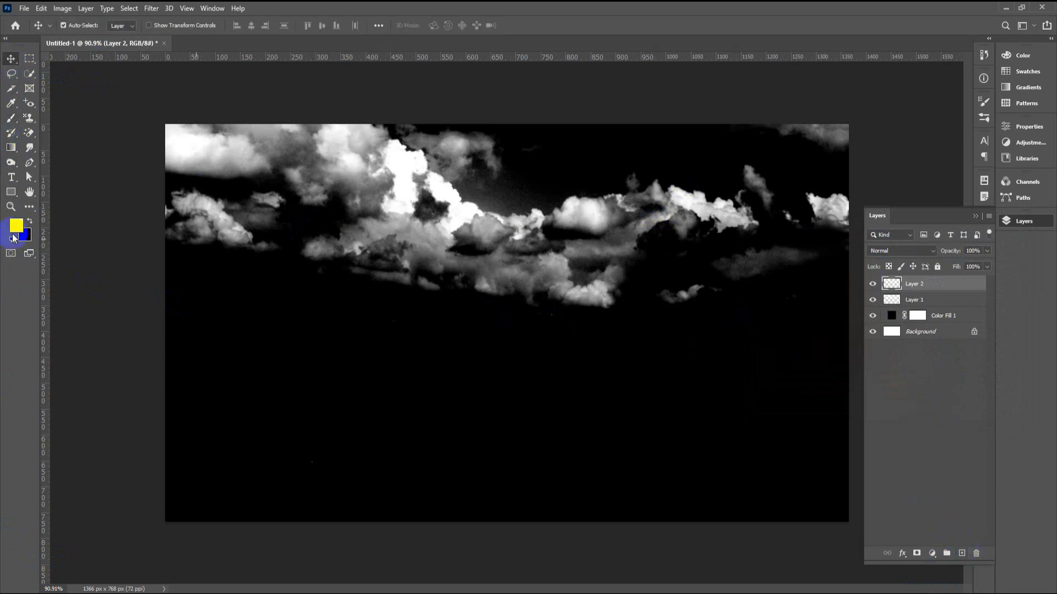
{"action": "left_click", "coordinate": [13, 238]}
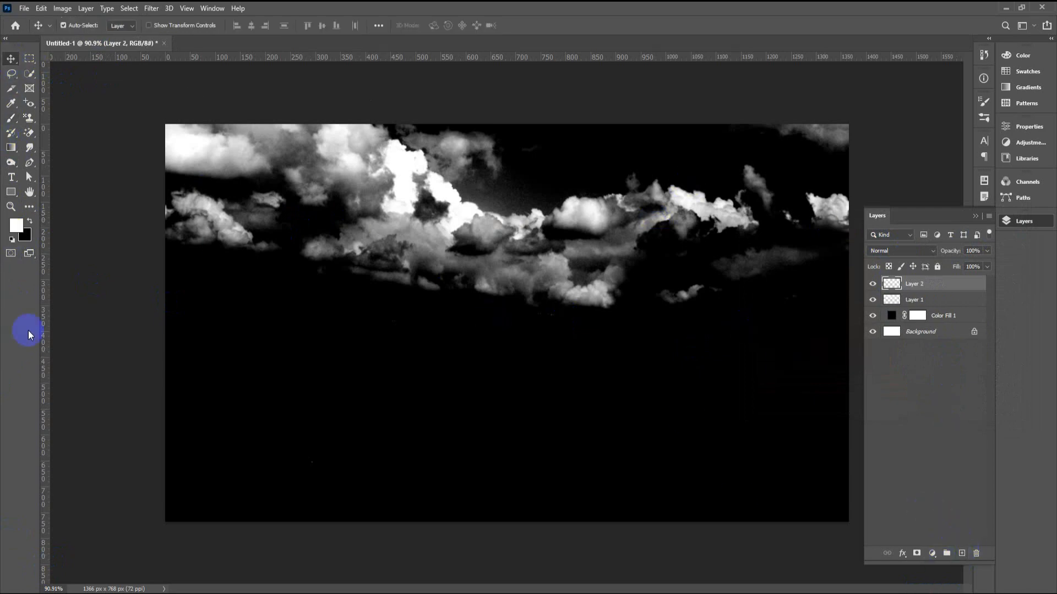
With the Brush Tool, collapse the Clouds group, expand the Free Lightning Photoshop Brushes group and select the Lightning 2_1 brush.
{"action": "left_click", "coordinate": [12, 120]}
{"action": "left_click", "coordinate": [70, 24]}
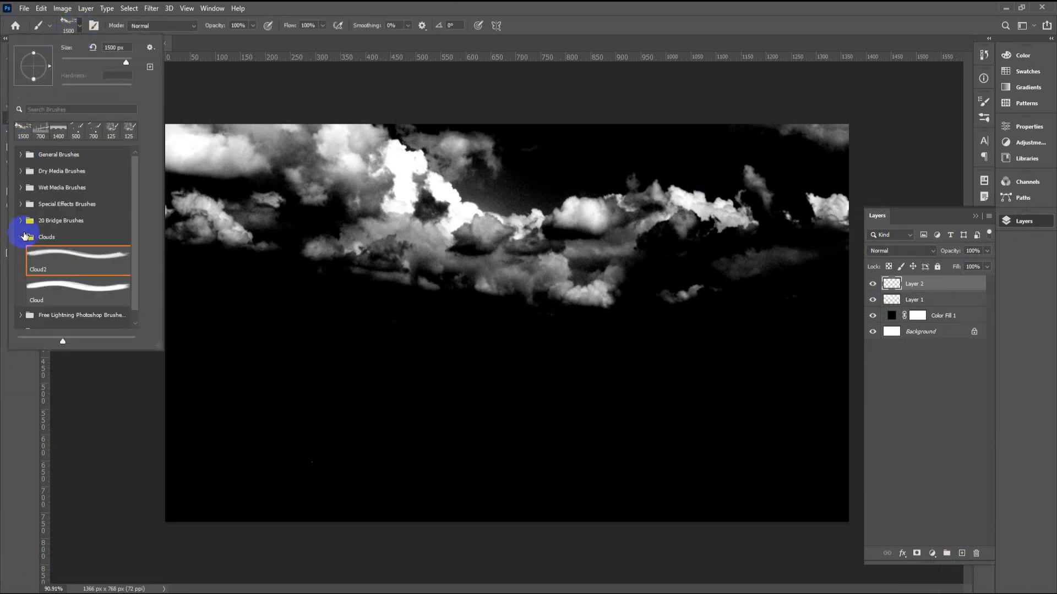
{"action": "left_click", "coordinate": [21, 237]}
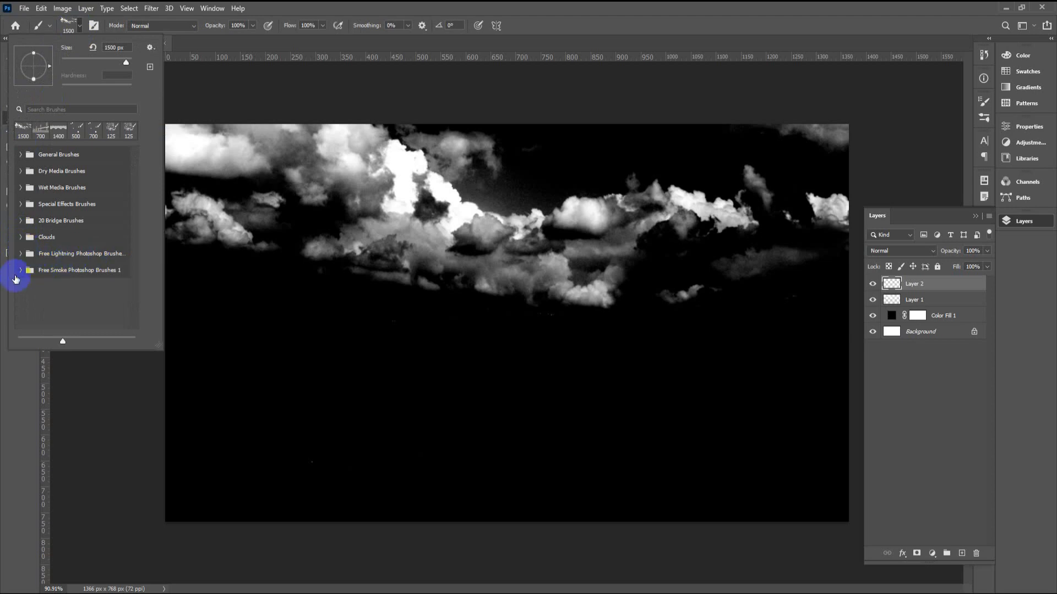
{"action": "left_click", "coordinate": [21, 254]}
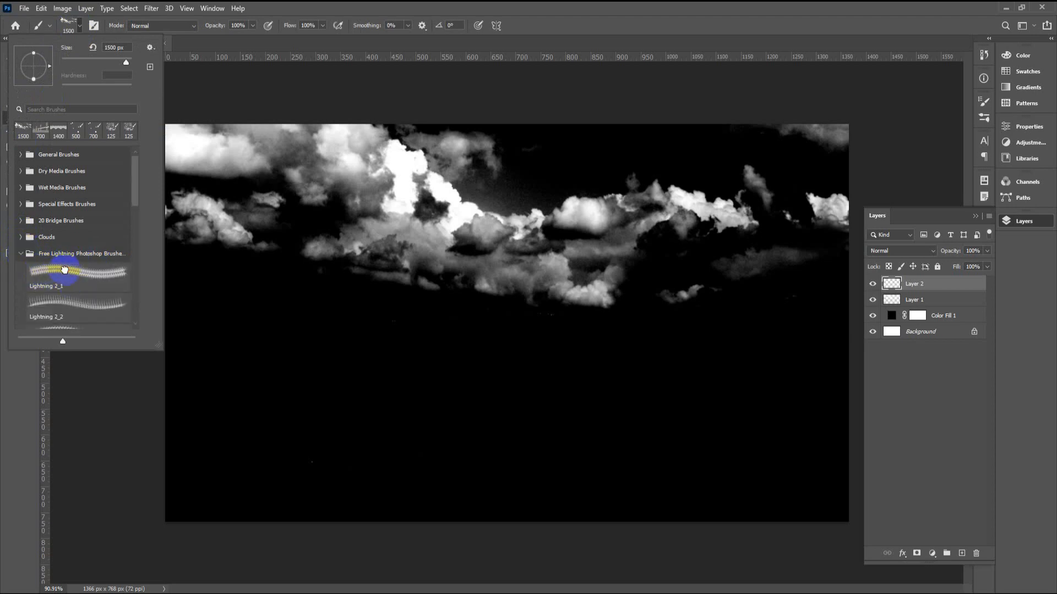
{"action": "left_click", "coordinate": [65, 271]}
{"action": "left_click", "coordinate": [648, 7]}
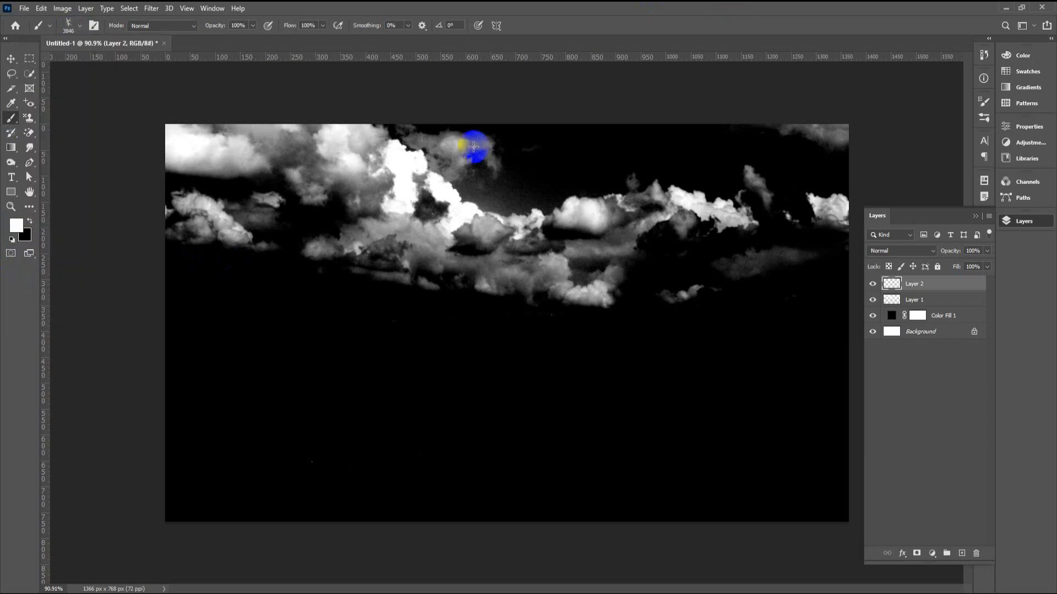
Reduce the Lightning 2_1 brush to 400 px and stamp it once over the clouds in the left half of the canvas.
{"action": "left_click", "coordinate": [81, 26]}
{"action": "left_click", "coordinate": [97, 61]}
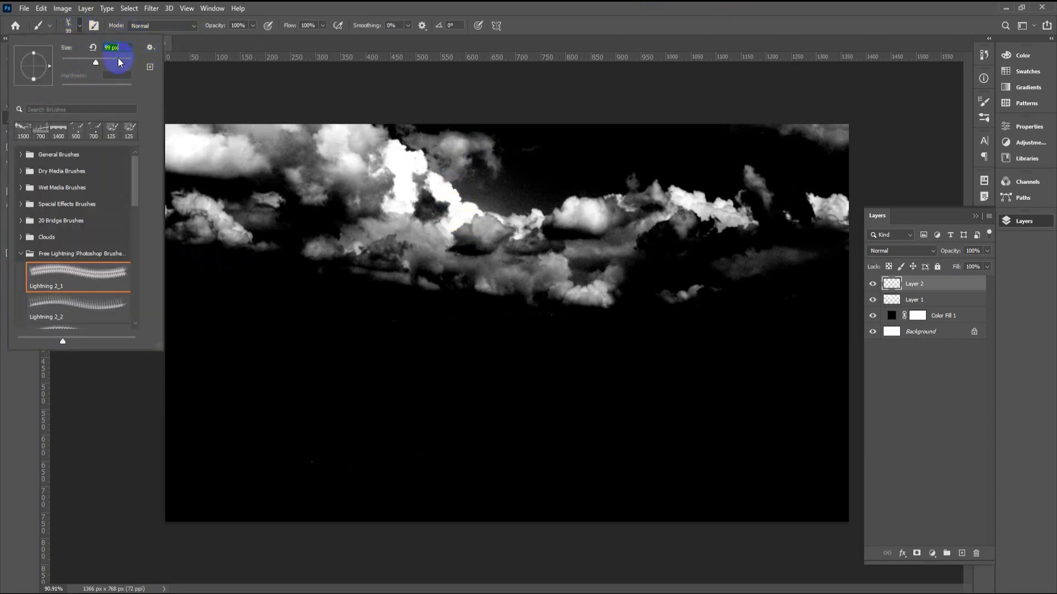
{"action": "left_click", "coordinate": [538, 6]}
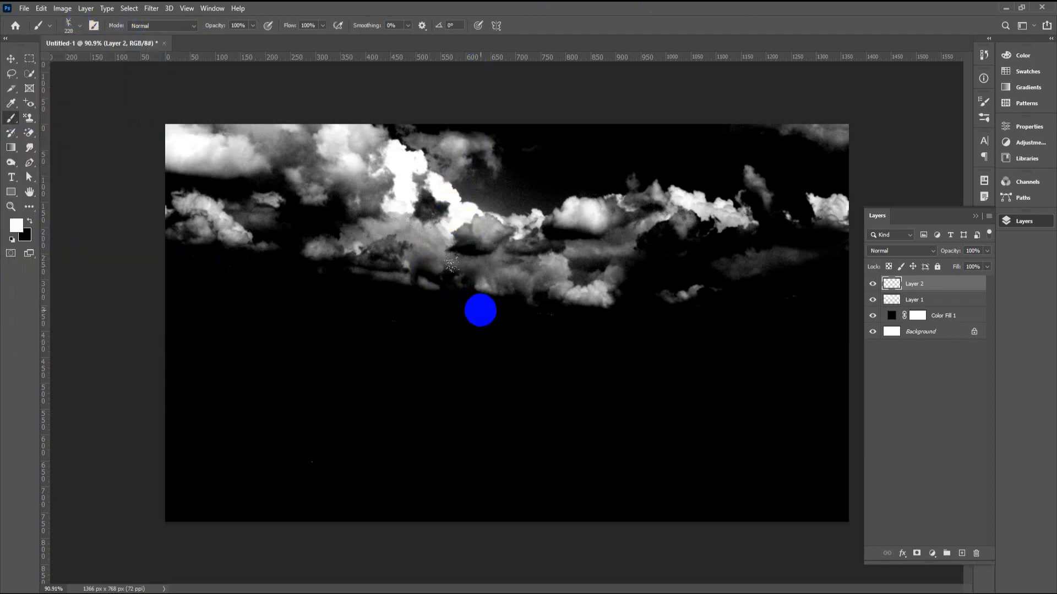
{"action": "key", "text": "bracketright"}
{"action": "key", "text": "bracketright"}
{"action": "key", "text": "bracketright"}
{"action": "key", "text": "bracketright"}
{"action": "key", "text": "bracketright"}
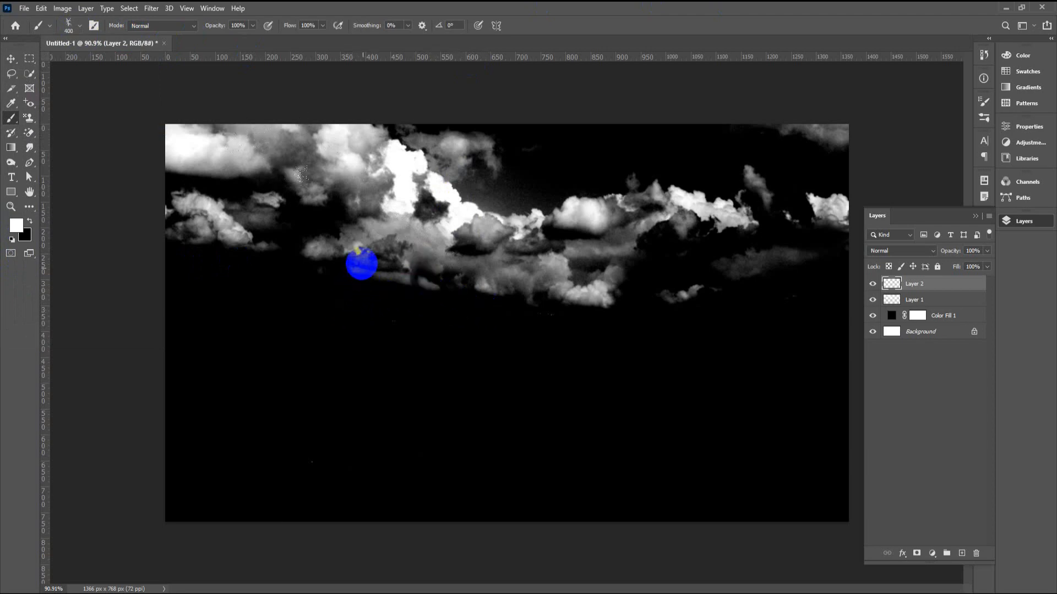
{"action": "left_click", "coordinate": [361, 264]}
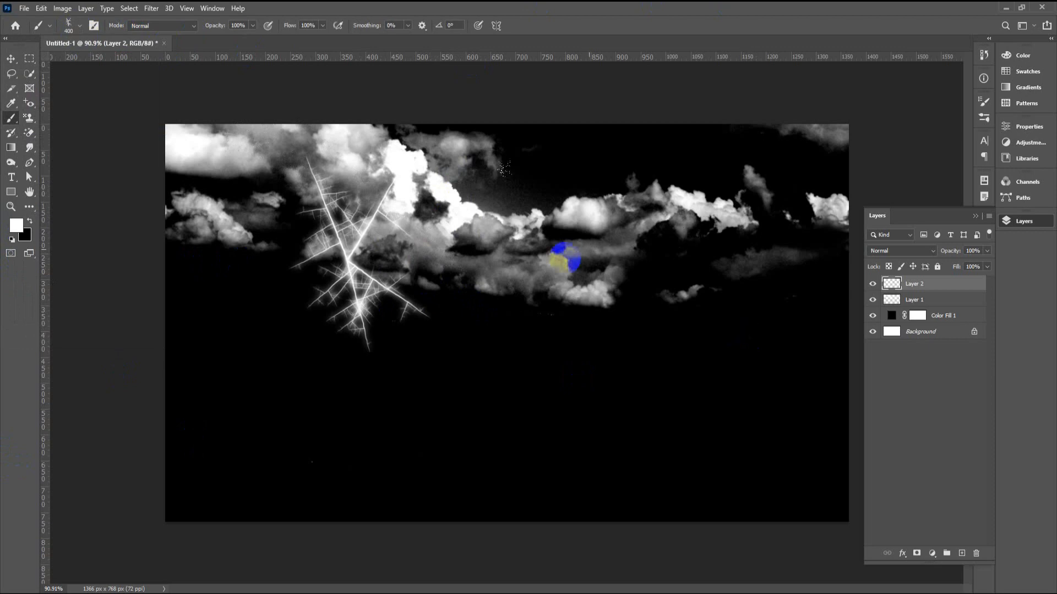
Undo the small lightning stamp, enlarge the brush to 1000 px and stamp it along the canvas's right side.
{"action": "key", "text": "ctrl+z"}
{"action": "key", "text": "bracketright"}
{"action": "key", "text": "bracketright"}
{"action": "key", "text": "bracketright"}
{"action": "key", "text": "bracketright"}
{"action": "key", "text": "bracketright"}
{"action": "key", "text": "bracketright"}
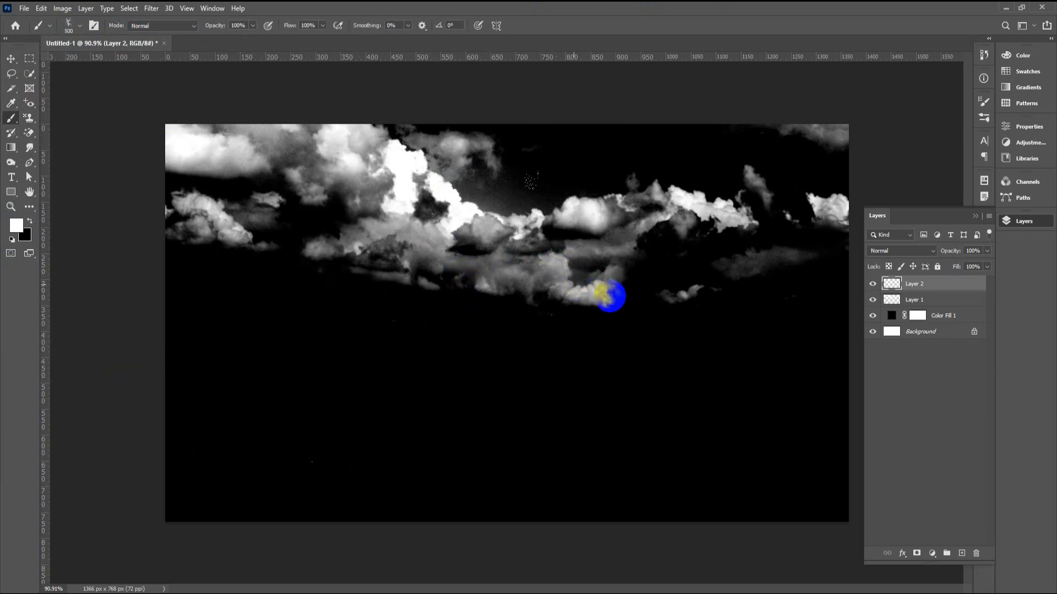
{"action": "left_click", "coordinate": [664, 254]}
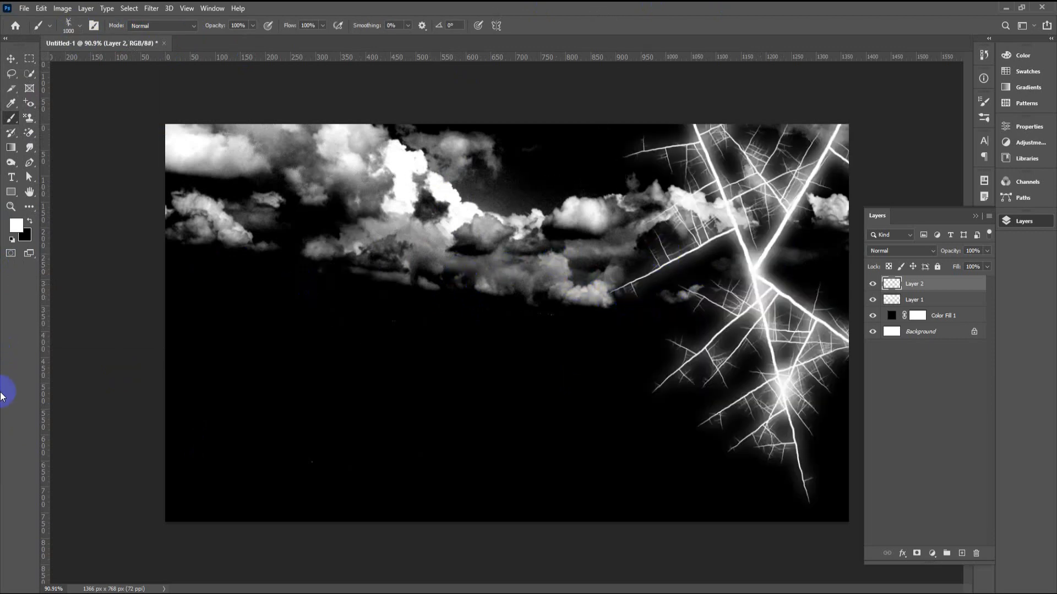
Stamp the 1000 px lightning at the canvas's left edge, undo it and stamp it again slightly further inward.
{"action": "left_click", "coordinate": [191, 319]}
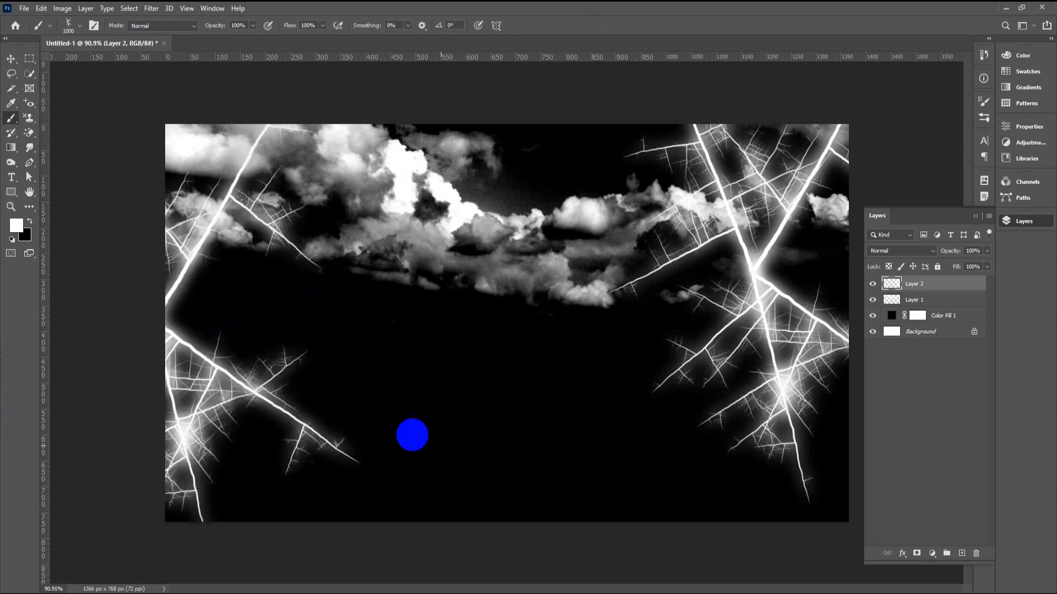
{"action": "key", "text": "ctrl+z"}
{"action": "left_click", "coordinate": [234, 318]}
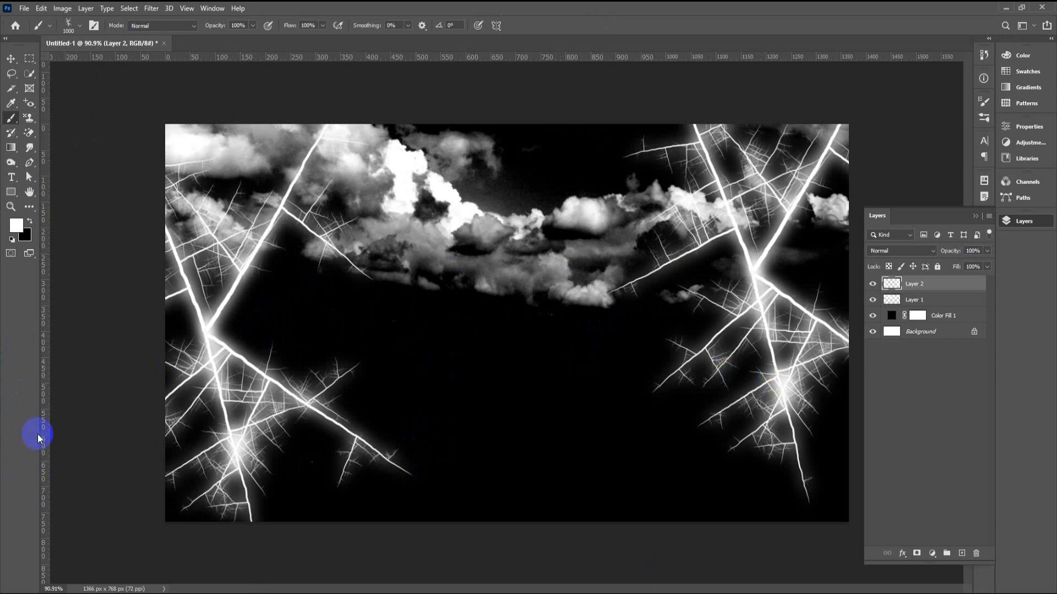
Hide the cloud layer to view the lightning alone, restore it and undo both lightning stamps.
{"action": "left_click", "coordinate": [871, 300]}
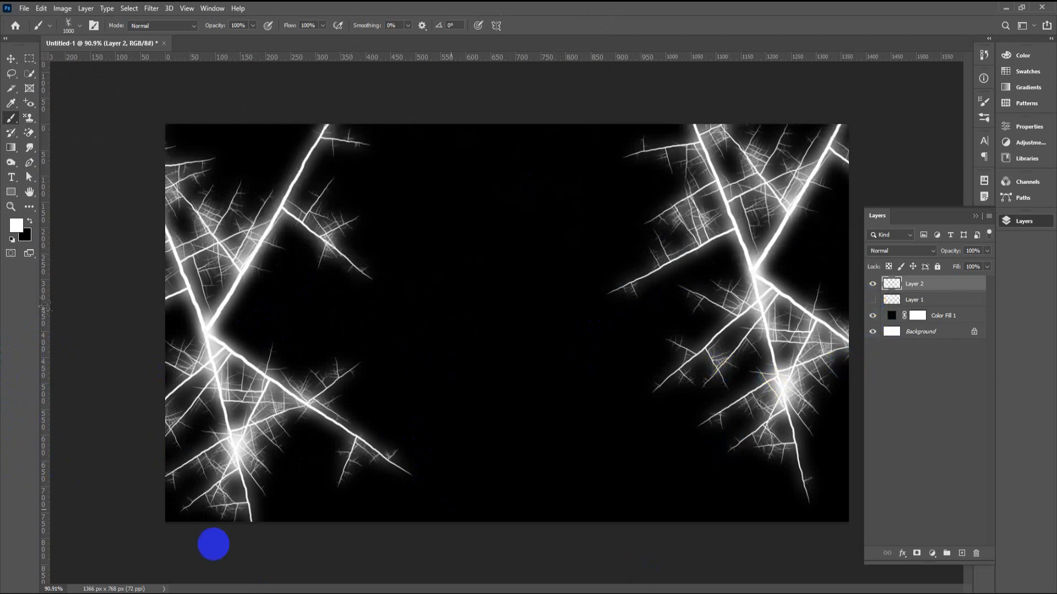
{"action": "key", "text": "ctrl+z"}
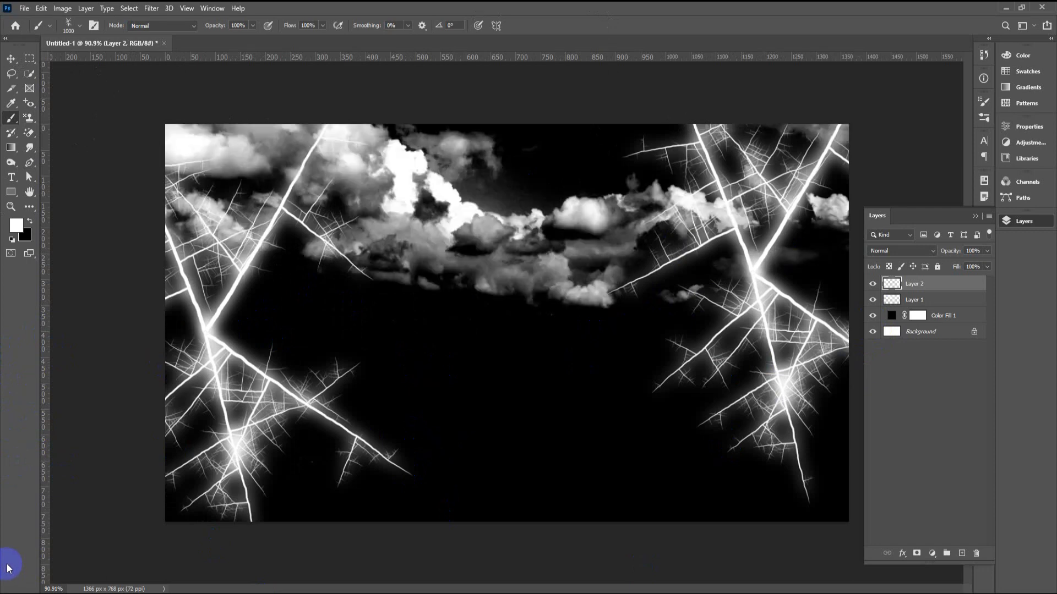
{"action": "key", "text": "ctrl+z"}
{"action": "key", "text": "ctrl+z"}
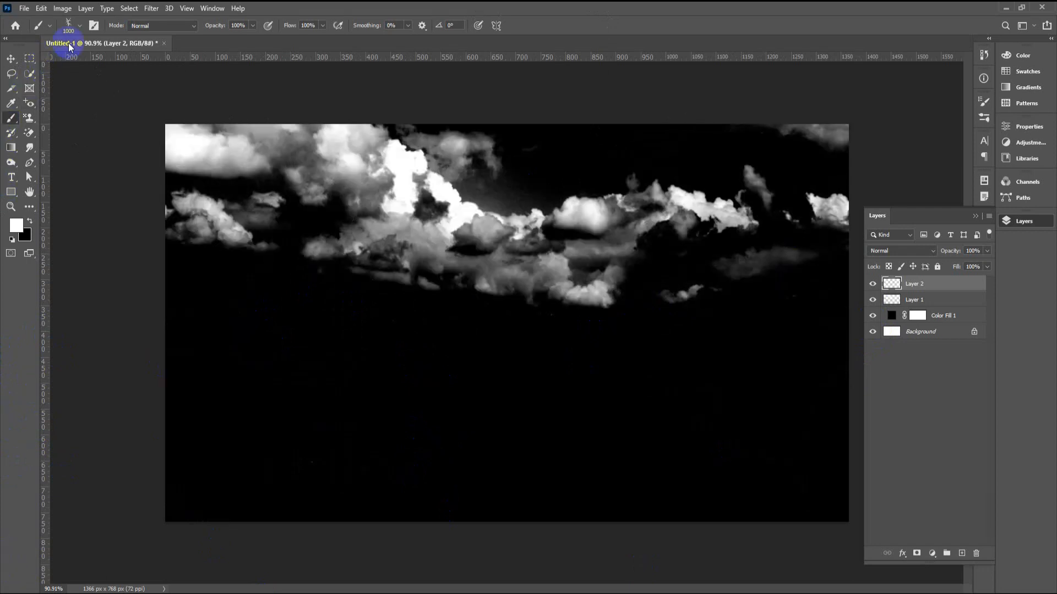
Select the Lightning 2_3 brush from the Free Lightning Photoshop Brushes group.
{"action": "left_click", "coordinate": [80, 27]}
{"action": "scroll", "coordinate": [53, 300], "scroll_direction": "down", "scroll_amount": 3}
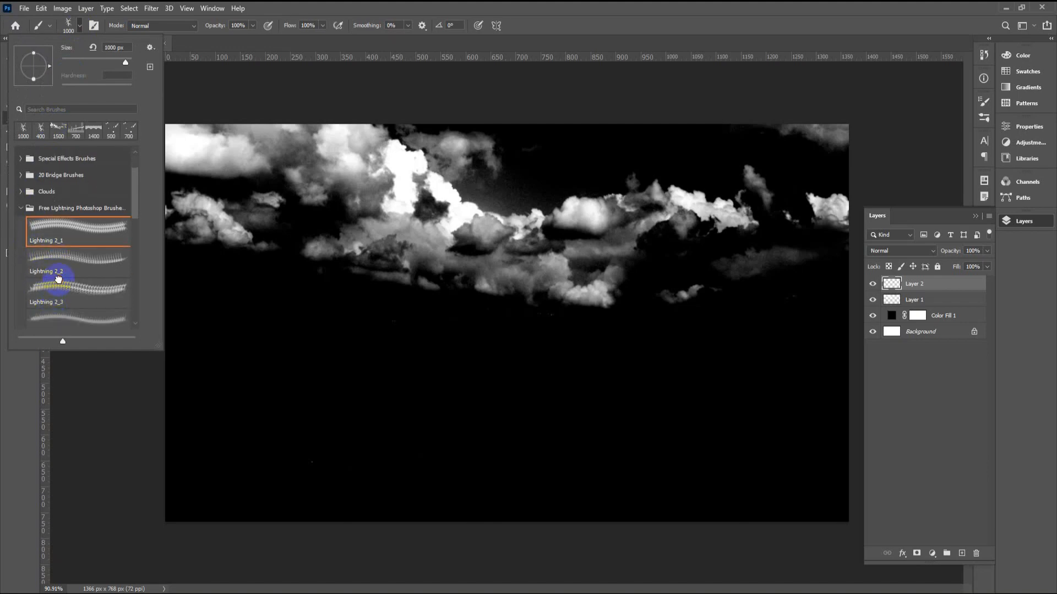
{"action": "left_click", "coordinate": [80, 295]}
{"action": "left_click", "coordinate": [505, 6]}
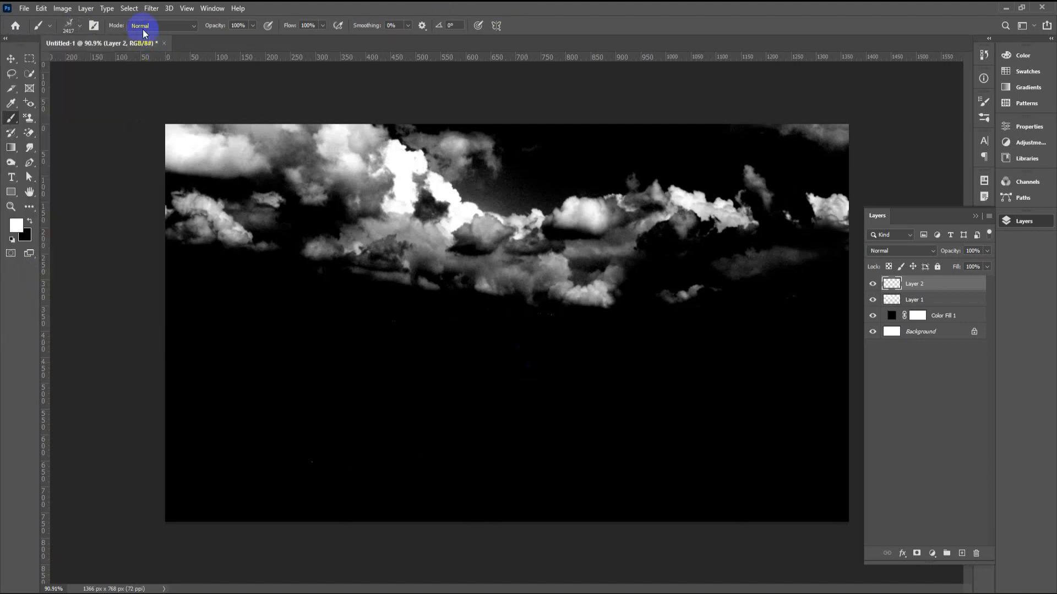
Reduce the lightning brush to 900 px and stamp it once across the middle and right half of the canvas.
{"action": "key", "text": "["}
{"action": "key", "text": "["}
{"action": "key", "text": "["}
{"action": "key", "text": "["}
{"action": "key", "text": "["}
{"action": "key", "text": "["}
{"action": "key", "text": "["}
{"action": "key", "text": "["}
{"action": "key", "text": "["}
{"action": "key", "text": "["}
{"action": "key", "text": "["}
{"action": "key", "text": "["}
{"action": "key", "text": "["}
{"action": "key", "text": "["}
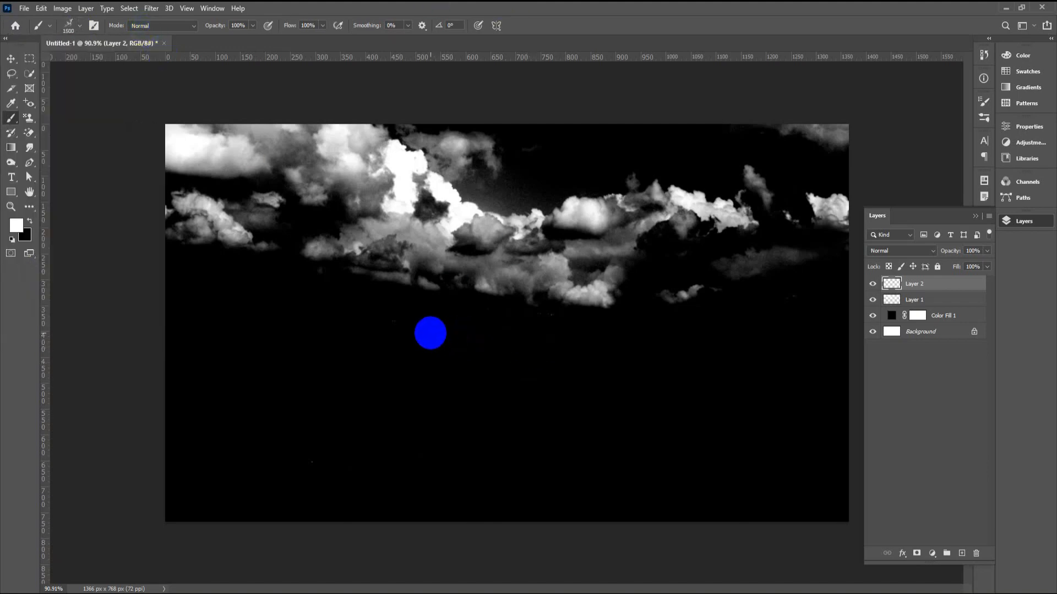
{"action": "left_click", "coordinate": [562, 310]}
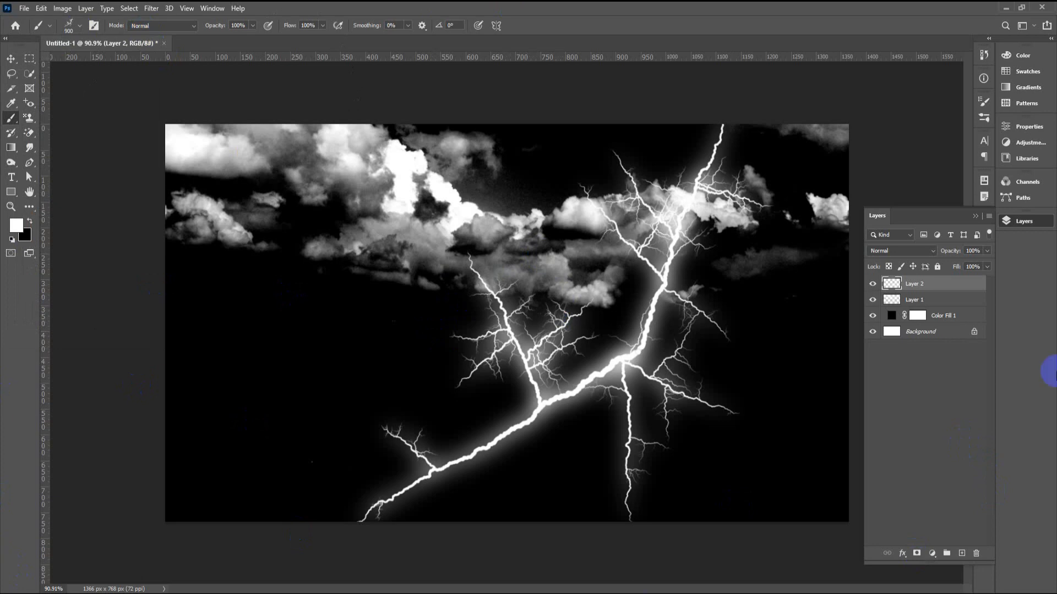
Collapse the lightning brush group and choose brush 2 from the Free Smoke Photoshop Brushes 1 group.
{"action": "left_click", "coordinate": [13, 58]}
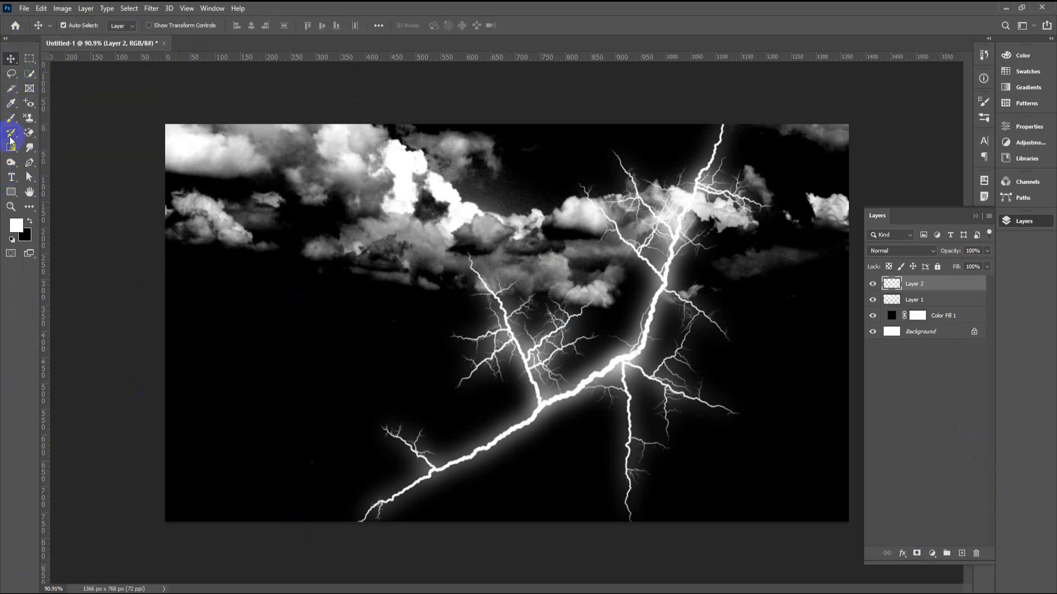
{"action": "left_click", "coordinate": [11, 119]}
{"action": "left_click", "coordinate": [78, 26]}
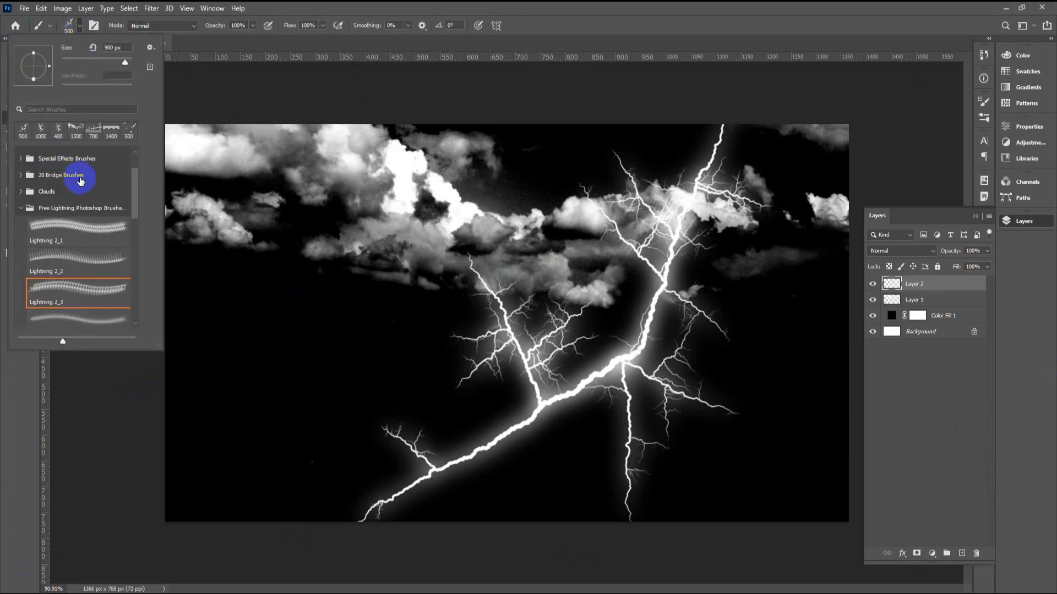
{"action": "left_click", "coordinate": [17, 210]}
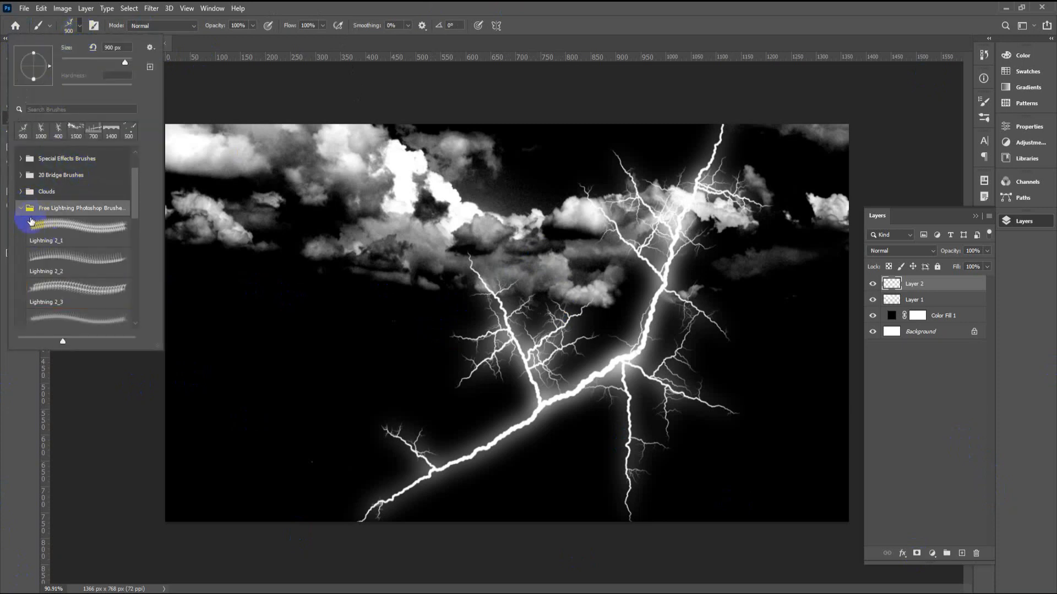
{"action": "left_click", "coordinate": [19, 271]}
{"action": "scroll", "coordinate": [71, 292], "scroll_direction": "down", "scroll_amount": 1}
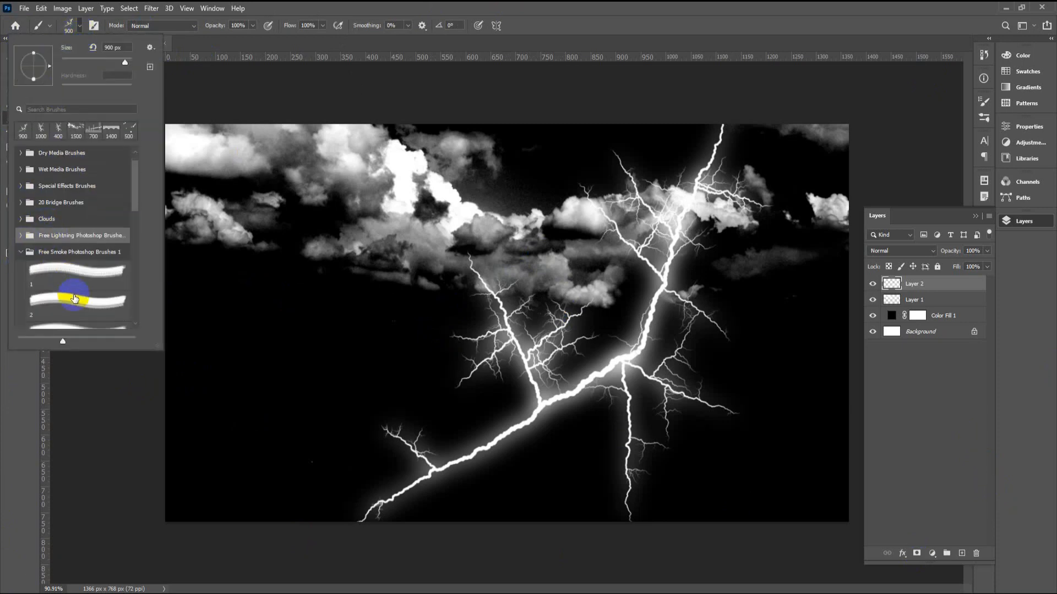
{"action": "left_click", "coordinate": [76, 290]}
{"action": "key", "text": "Escape"}
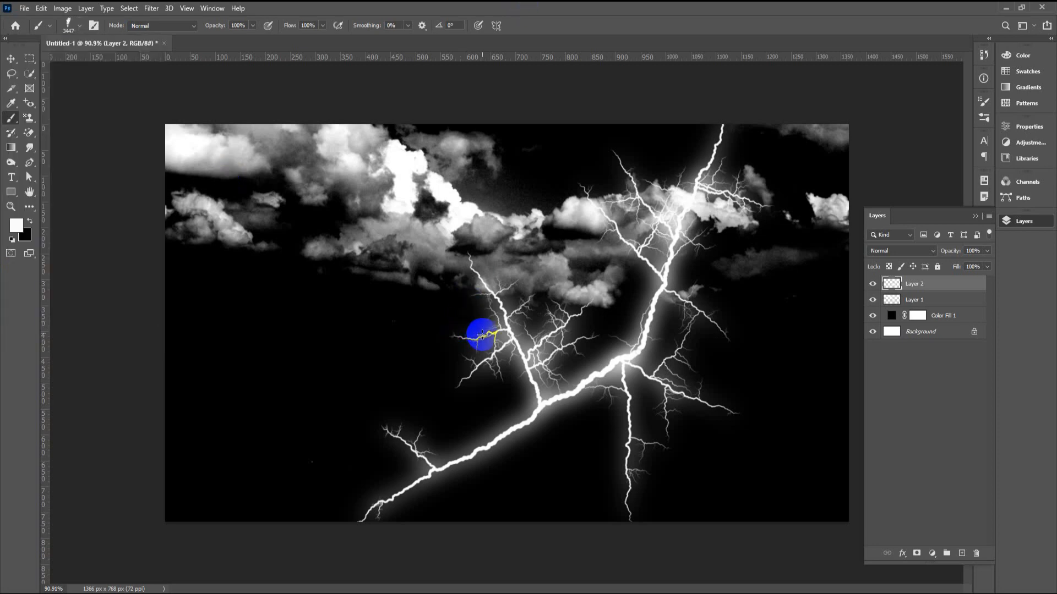
Reduce the smoke brush to 1200 px and add a new layer above the lightning layer.
{"action": "key", "text": "p"}
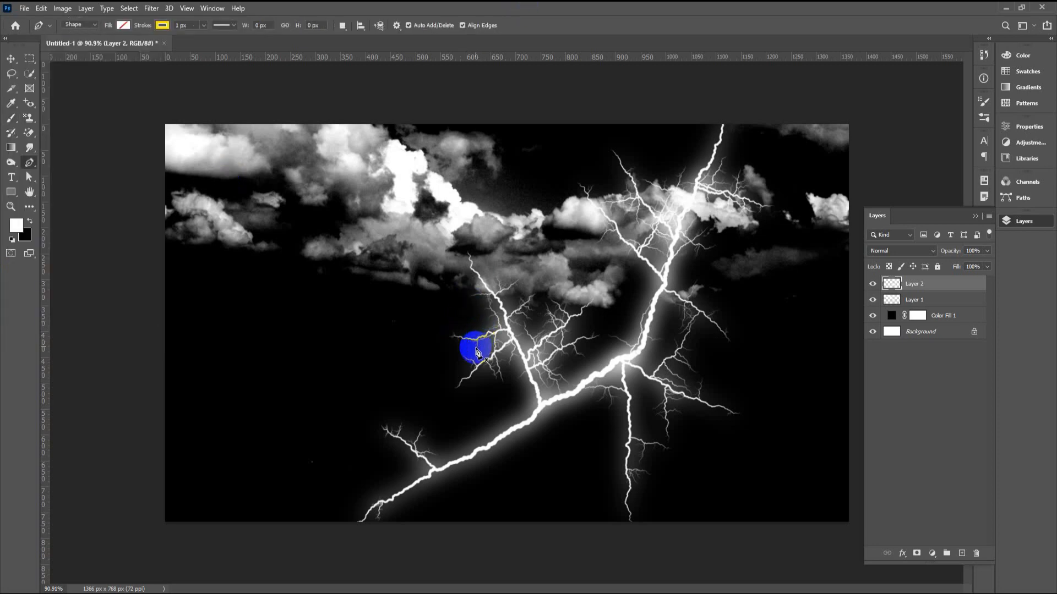
{"action": "left_click", "coordinate": [12, 118]}
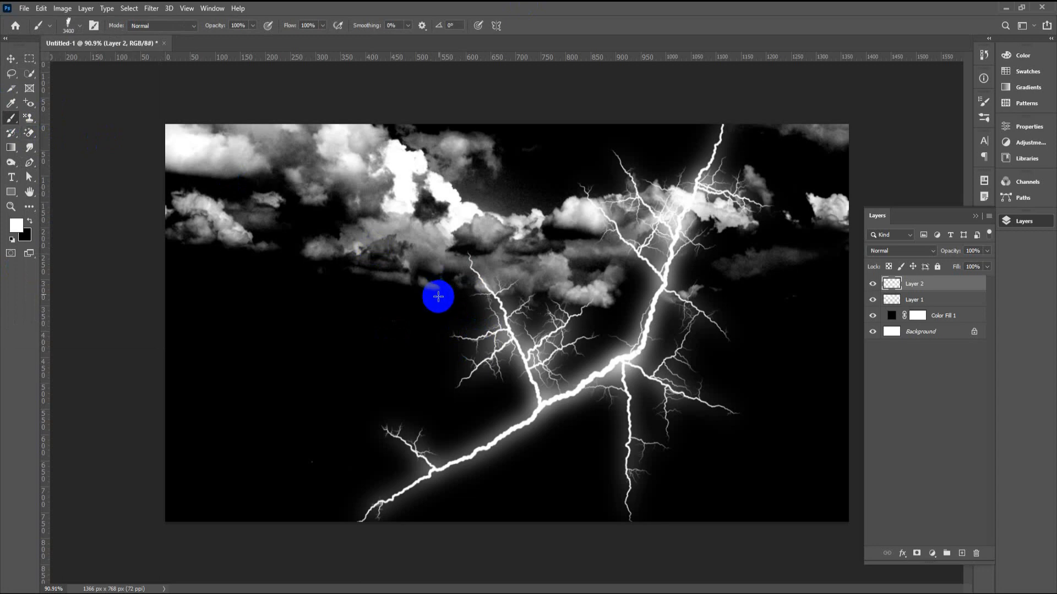
{"action": "key", "text": "bracketleft"}
{"action": "key", "text": "bracketleft"}
{"action": "key", "text": "bracketleft"}
{"action": "key", "text": "bracketleft"}
{"action": "key", "text": "bracketleft"}
{"action": "key", "text": "bracketleft"}
{"action": "key", "text": "bracketleft"}
{"action": "key", "text": "bracketleft"}
{"action": "key", "text": "bracketleft"}
{"action": "key", "text": "bracketleft"}
{"action": "key", "text": "bracketleft"}
{"action": "key", "text": "bracketleft"}
{"action": "key", "text": "bracketleft"}
{"action": "key", "text": "bracketleft"}
{"action": "key", "text": "bracketleft"}
{"action": "key", "text": "bracketleft"}
{"action": "key", "text": "bracketleft"}
{"action": "key", "text": "bracketleft"}
{"action": "key", "text": "bracketleft"}
{"action": "key", "text": "bracketleft"}
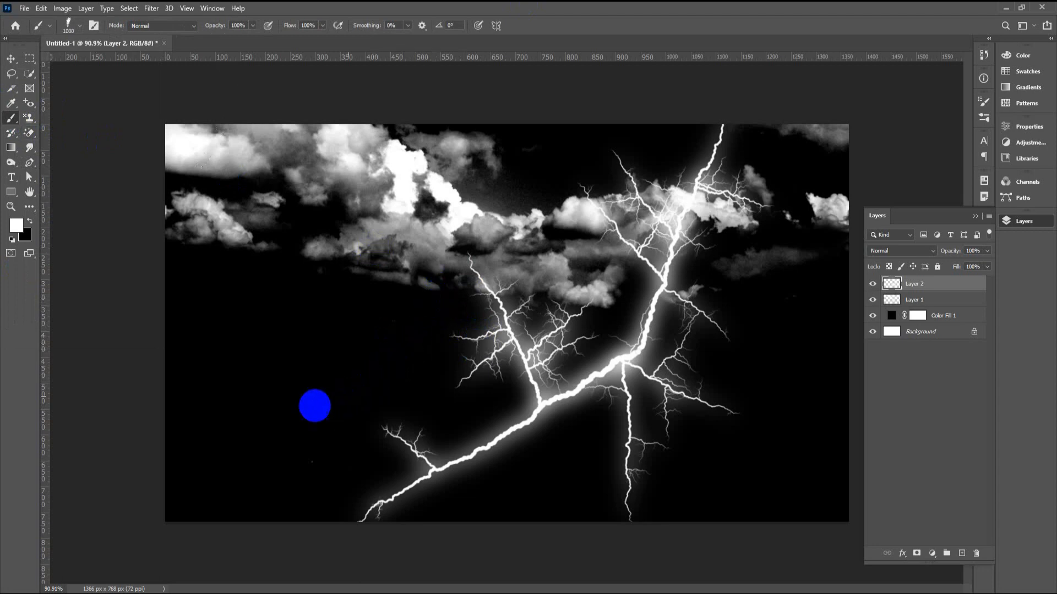
{"action": "left_click", "coordinate": [961, 553]}
Set the smoke brush to 800 px and try stamping it at three spots on the canvas's left half, undoing each stamp.
{"action": "key", "text": "bracketright"}
{"action": "key", "text": "bracketright"}
{"action": "key", "text": "bracketright"}
{"action": "key", "text": "bracketright"}
{"action": "key", "text": "bracketright"}
{"action": "key", "text": "bracketright"}
{"action": "key", "text": "bracketright"}
{"action": "key", "text": "bracketright"}
{"action": "key", "text": "bracketright"}
{"action": "left_click", "coordinate": [274, 375]}
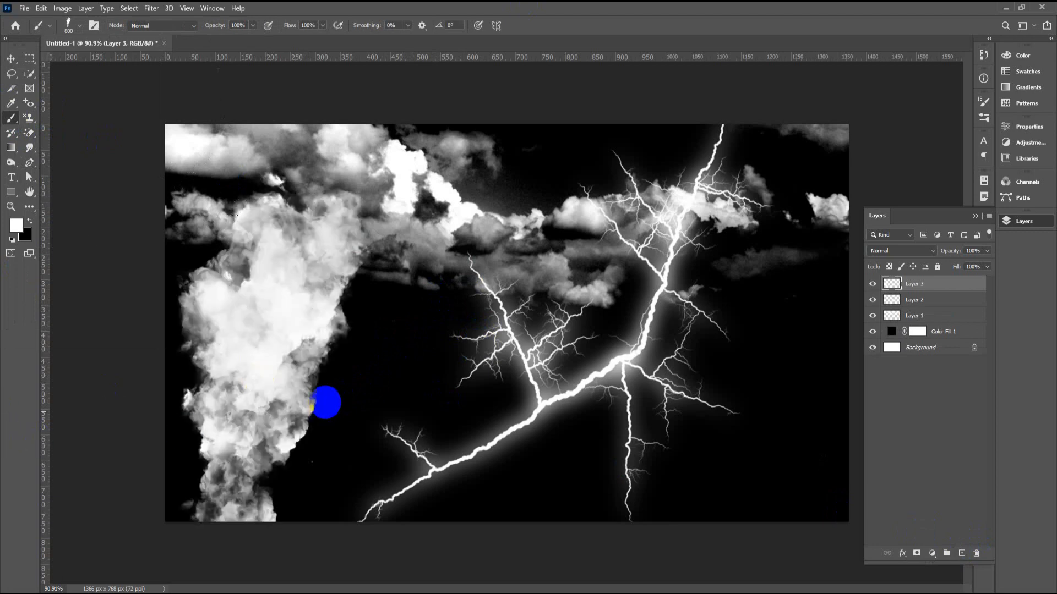
{"action": "key", "text": "ctrl+z"}
{"action": "left_click", "coordinate": [326, 383]}
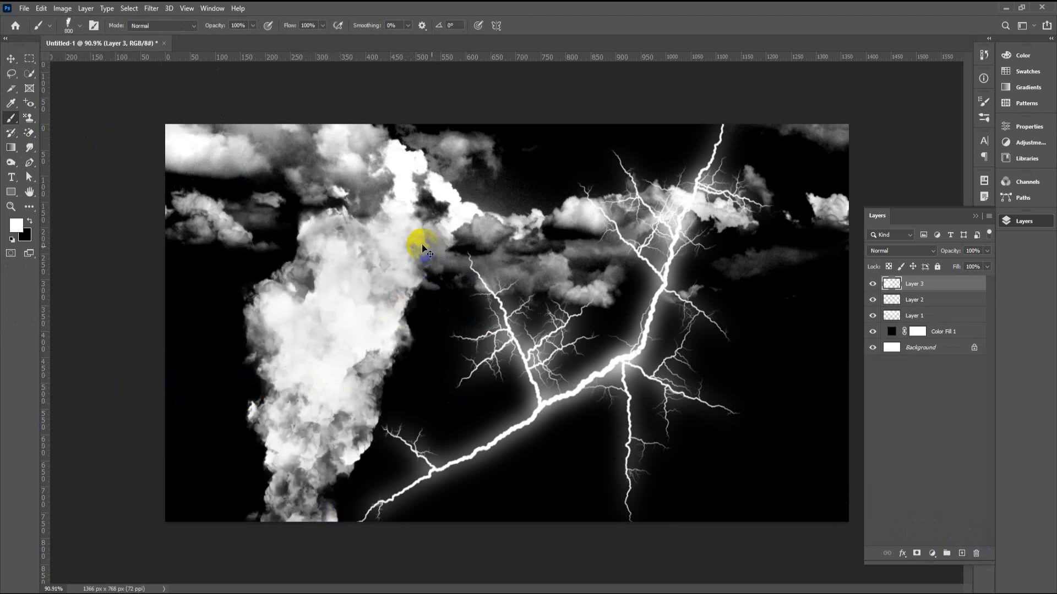
{"action": "key", "text": "ctrl+z"}
{"action": "left_click", "coordinate": [224, 325]}
{"action": "key", "text": "ctrl+z"}
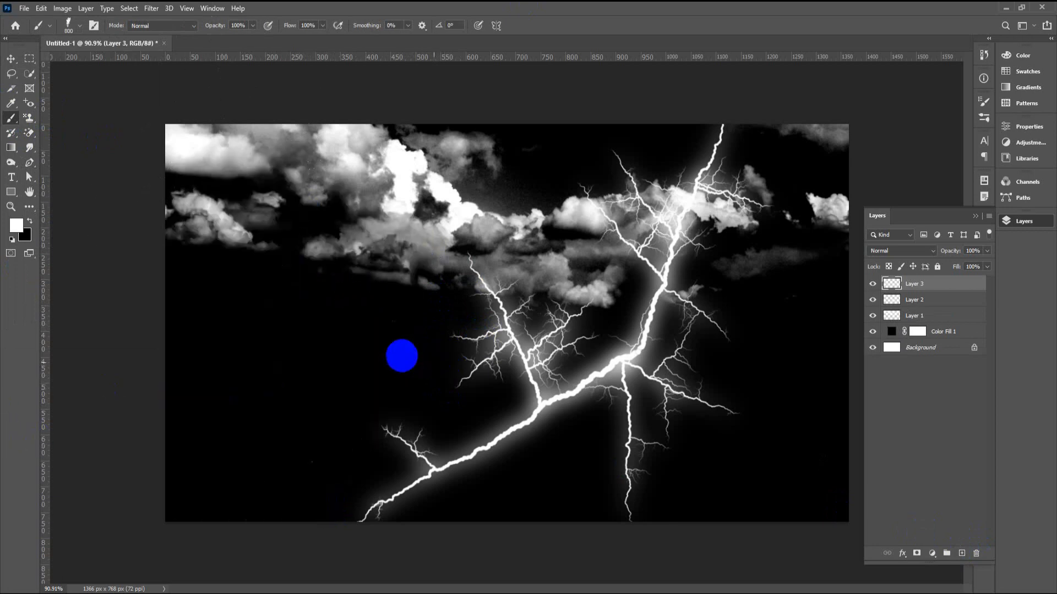
Choose smoke brush 3, stamp it at 97 px just below the clouds and undo the stamp.
{"action": "left_click", "coordinate": [83, 26]}
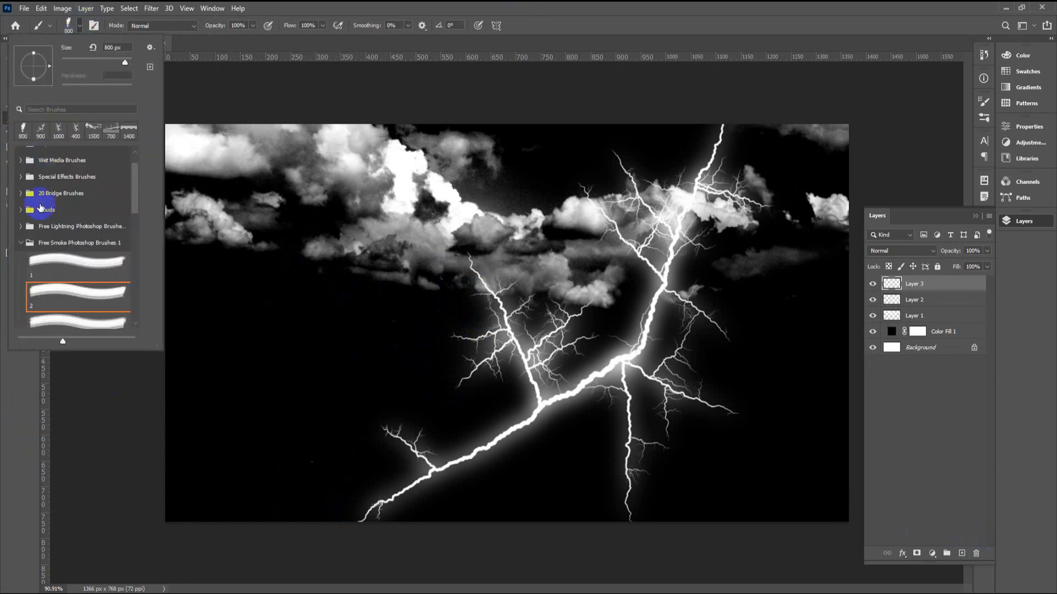
{"action": "left_click", "coordinate": [73, 283]}
{"action": "left_click", "coordinate": [495, 8]}
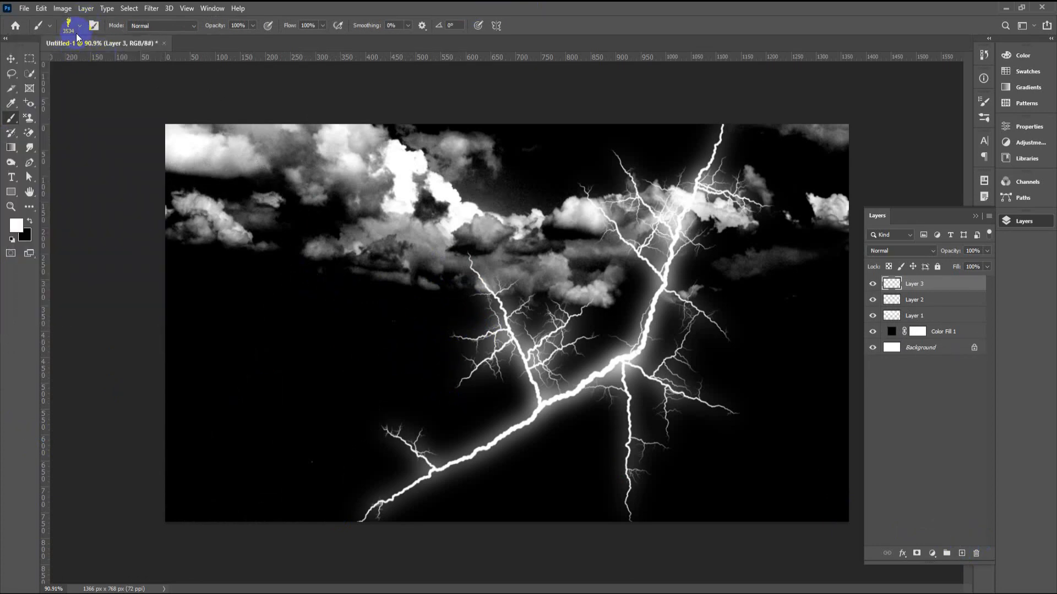
{"action": "left_click", "coordinate": [79, 27]}
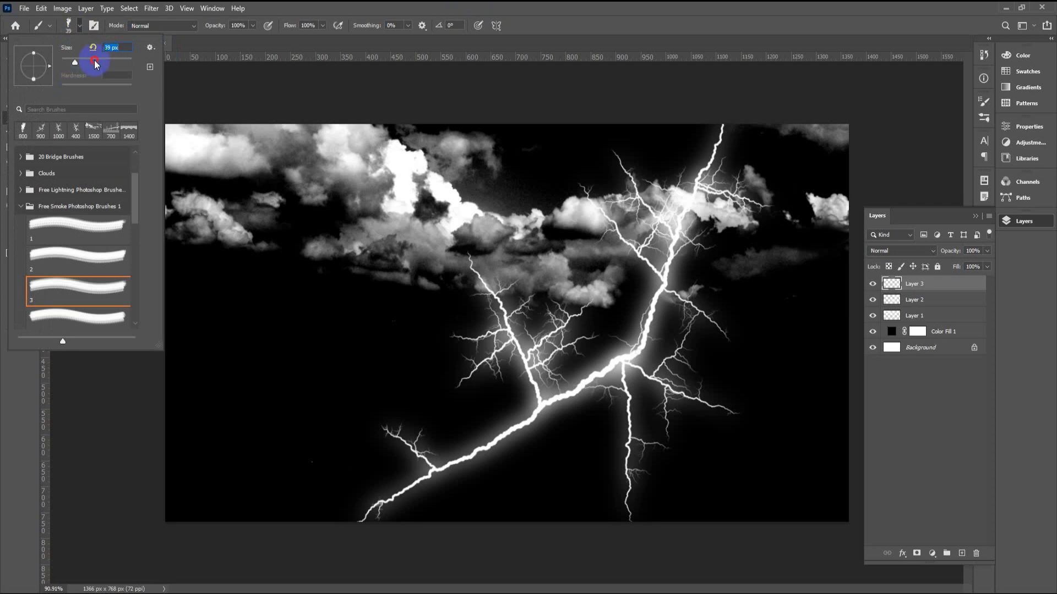
{"action": "left_click", "coordinate": [95, 61]}
{"action": "left_click", "coordinate": [421, 11]}
{"action": "left_click", "coordinate": [346, 277]}
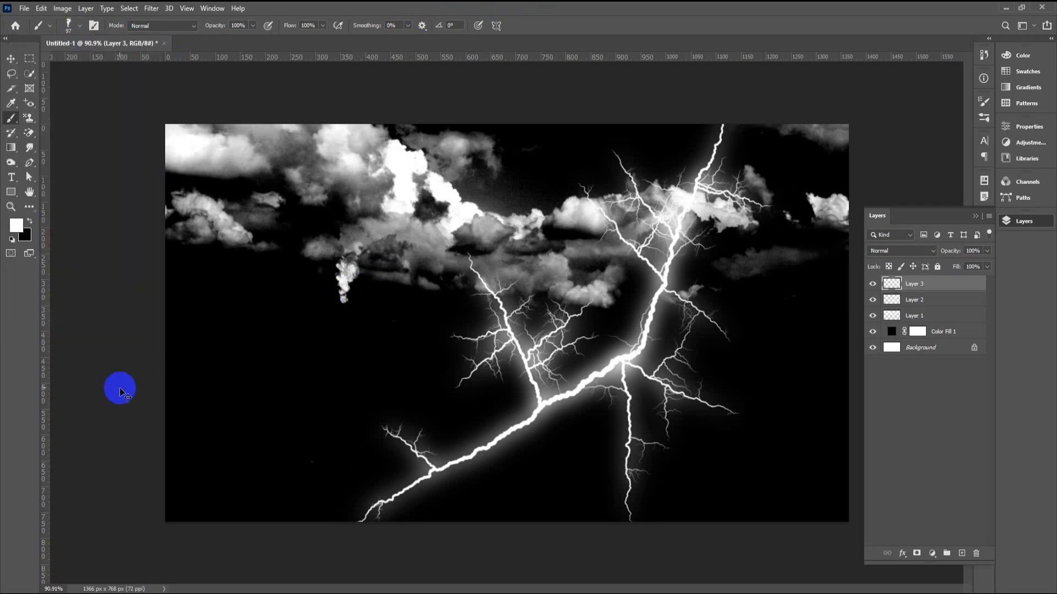
{"action": "key", "text": "ctrl+z"}
Enlarge smoke brush 3 to 700 px, stamp it on the canvas's left side and undo the stamp.
{"action": "key", "text": "bracketright"}
{"action": "key", "text": "bracketright"}
{"action": "key", "text": "bracketright"}
{"action": "key", "text": "bracketright"}
{"action": "key", "text": "bracketright"}
{"action": "key", "text": "bracketright"}
{"action": "key", "text": "bracketright"}
{"action": "key", "text": "bracketright"}
{"action": "key", "text": "bracketright"}
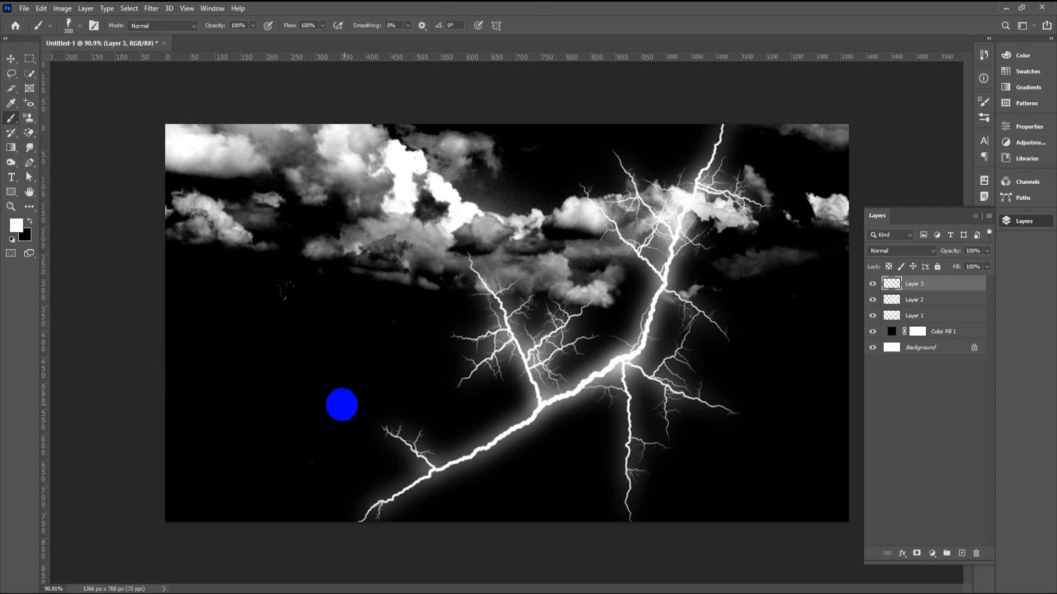
{"action": "key", "text": "bracketright"}
{"action": "key", "text": "bracketright"}
{"action": "left_click", "coordinate": [267, 366]}
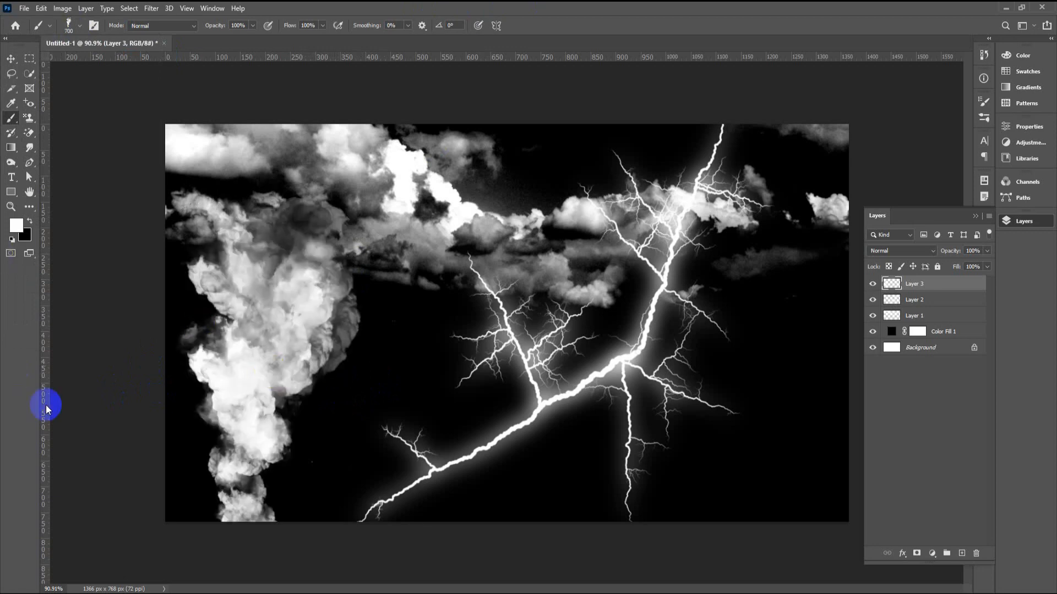
{"action": "key", "text": "ctrl+z"}
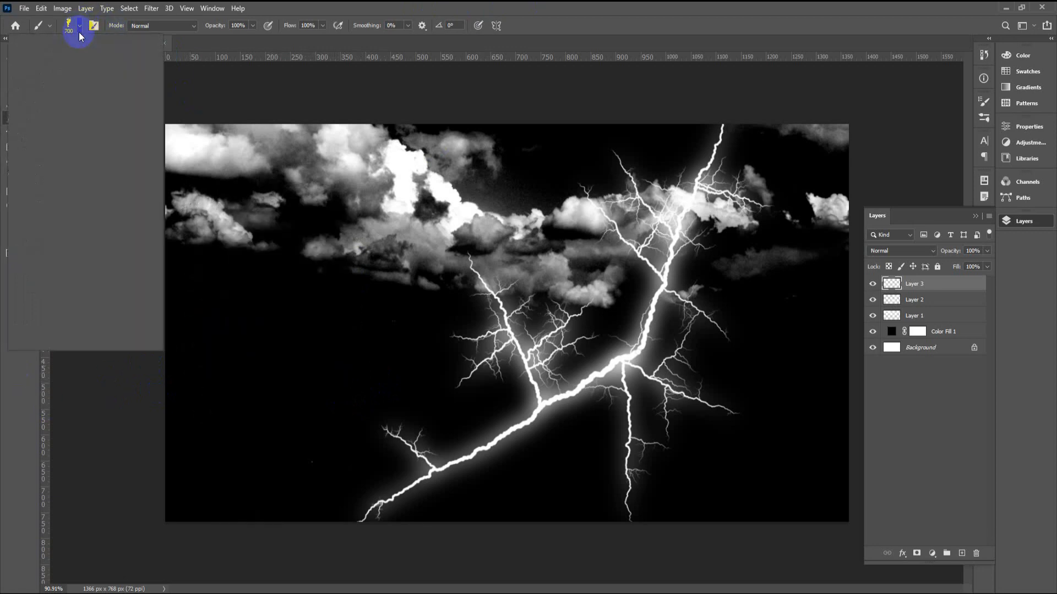
Choose brush 5 from the Free Smoke Photoshop Brushes 1 group.
{"action": "left_click", "coordinate": [80, 26]}
{"action": "left_click", "coordinate": [96, 296]}
{"action": "scroll", "coordinate": [95, 298], "scroll_direction": "down", "scroll_amount": 2}
{"action": "left_click", "coordinate": [94, 293]}
{"action": "left_click", "coordinate": [598, 12]}
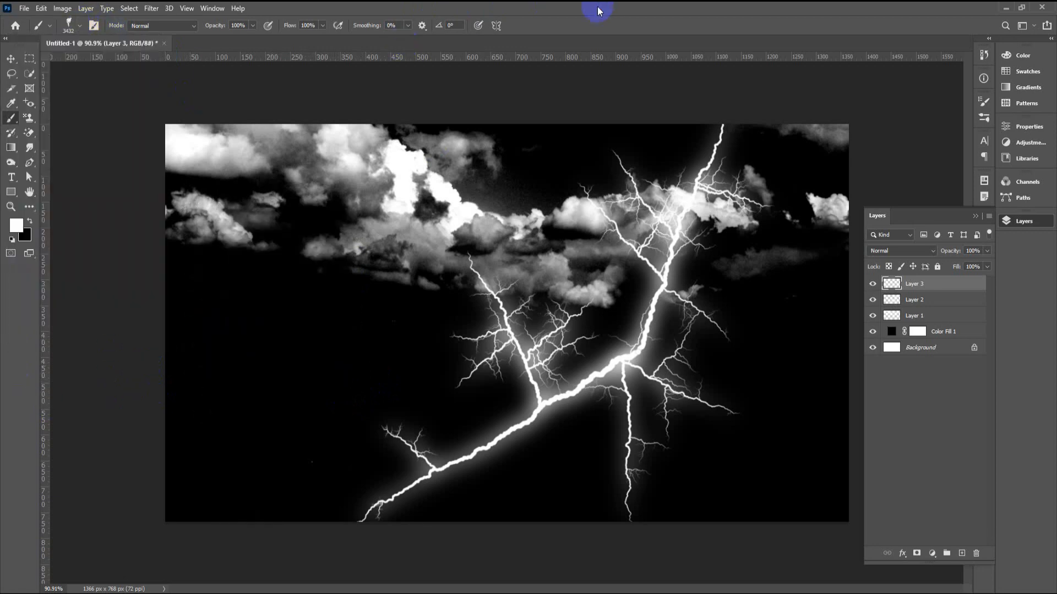
Reduce smoke brush 5 to 250 px, stamp it in the canvas's lower-left area and undo the stamp.
{"action": "key", "text": "bracketleft"}
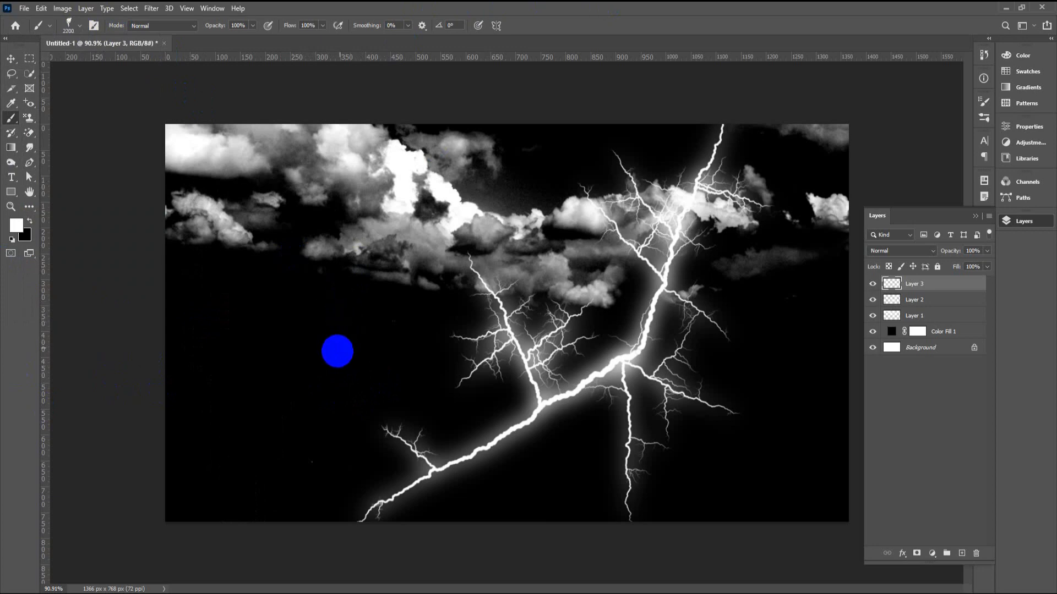
{"action": "key", "text": "bracketleft"}
{"action": "key", "text": "bracketleft"}
{"action": "key", "text": "bracketleft"}
{"action": "key", "text": "bracketleft"}
{"action": "key", "text": "bracketleft"}
{"action": "key", "text": "bracketleft"}
{"action": "key", "text": "bracketleft"}
{"action": "key", "text": "bracketleft"}
{"action": "key", "text": "bracketleft"}
{"action": "left_click", "coordinate": [284, 401]}
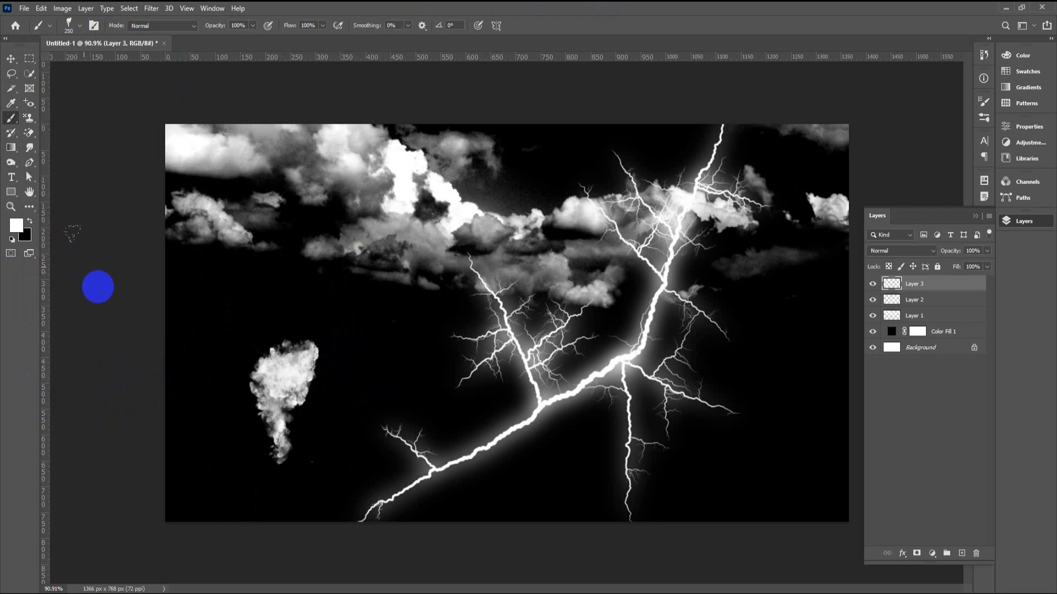
{"action": "key", "text": "ctrl+z"}
Choose another brush from the smoke group, stamp it at 300 px on the canvas's left side and undo the stamp.
{"action": "left_click", "coordinate": [79, 25]}
{"action": "scroll", "coordinate": [75, 275], "scroll_direction": "down", "scroll_amount": 4}
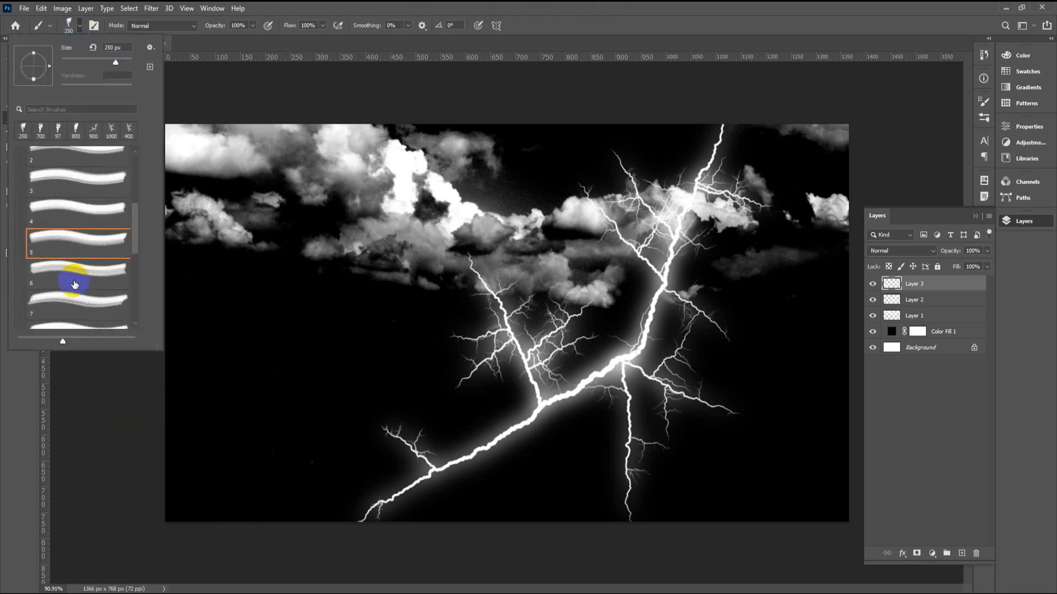
{"action": "left_click", "coordinate": [82, 260]}
{"action": "left_click", "coordinate": [509, 7]}
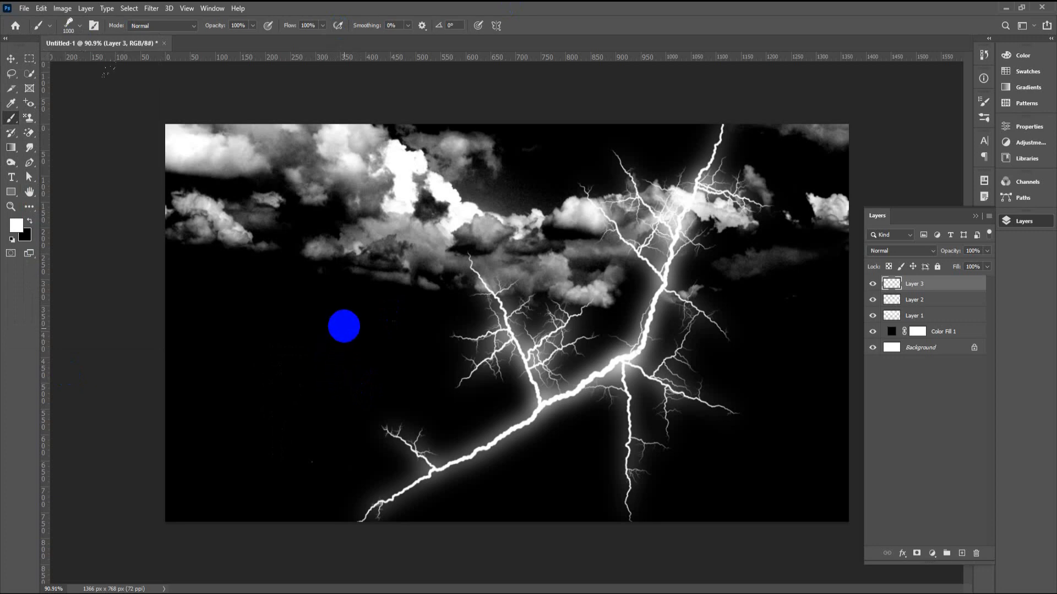
{"action": "key", "text": "bracketleft"}
{"action": "key", "text": "bracketleft"}
{"action": "key", "text": "bracketleft"}
{"action": "key", "text": "bracketleft"}
{"action": "key", "text": "bracketleft"}
{"action": "key", "text": "bracketleft"}
{"action": "key", "text": "bracketleft"}
{"action": "key", "text": "bracketleft"}
{"action": "key", "text": "bracketleft"}
{"action": "left_click", "coordinate": [296, 361]}
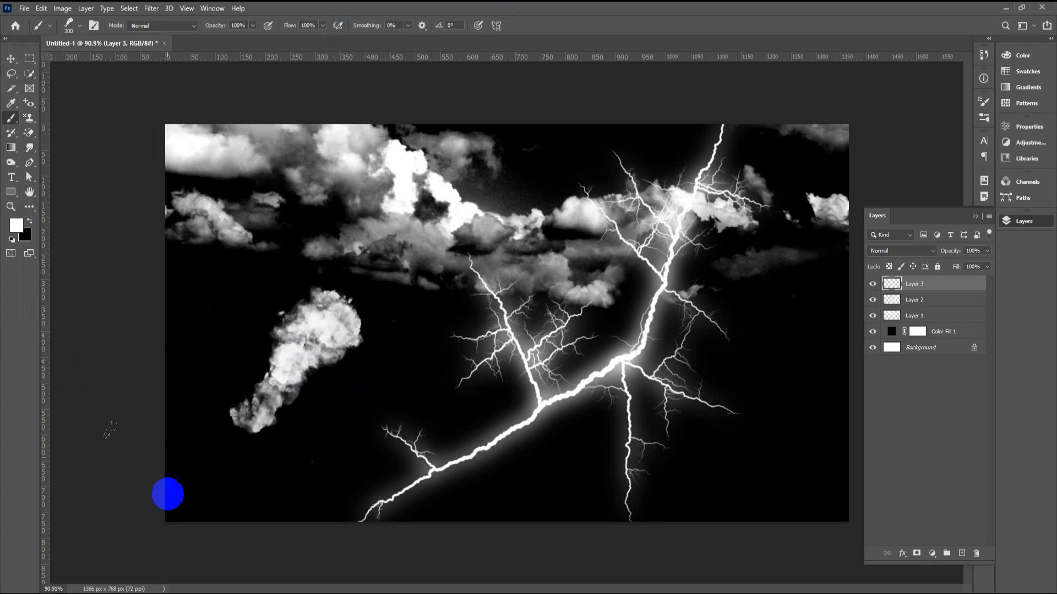
{"action": "key", "text": "ctrl+z"}
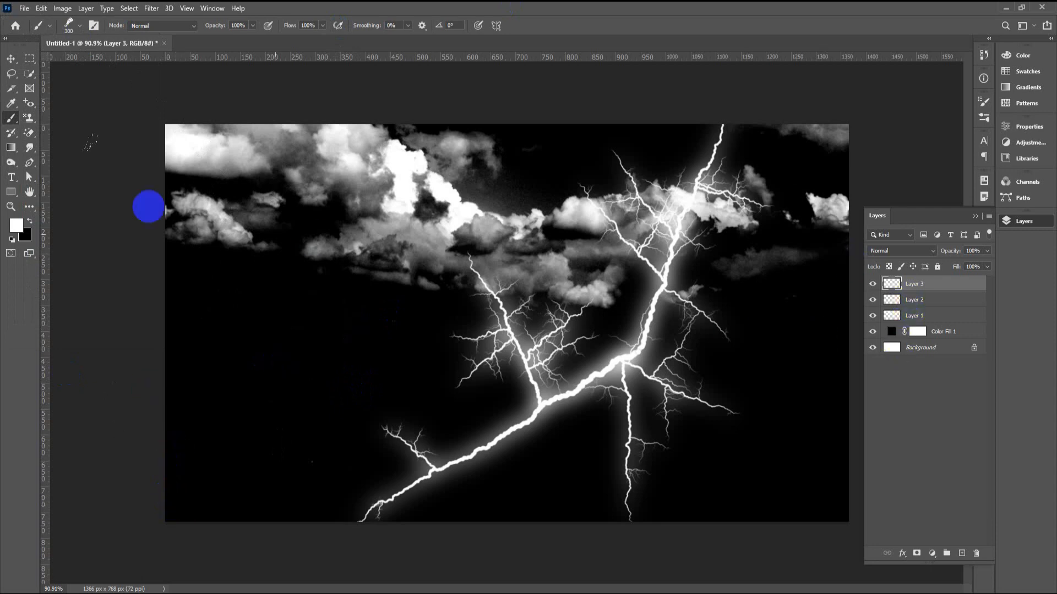
Move the lightning bolt on Layer 2 further toward the canvas's right edge.
{"action": "left_click", "coordinate": [18, 59]}
{"action": "left_click_drag", "start_coordinate": [684, 271], "coordinate": [716, 280]}
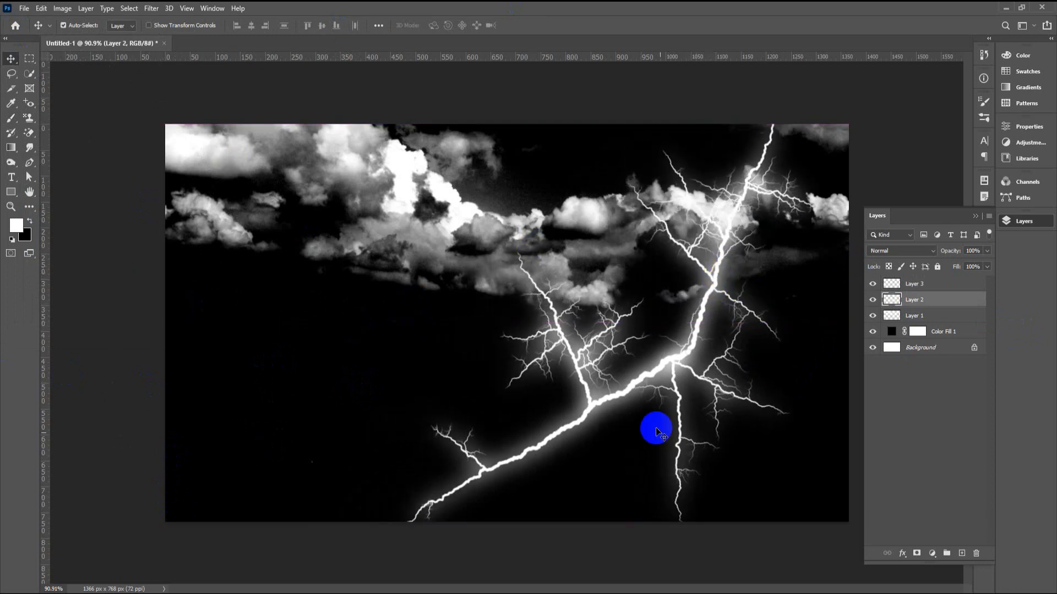
{"action": "left_click_drag", "start_coordinate": [691, 364], "coordinate": [710, 365]}
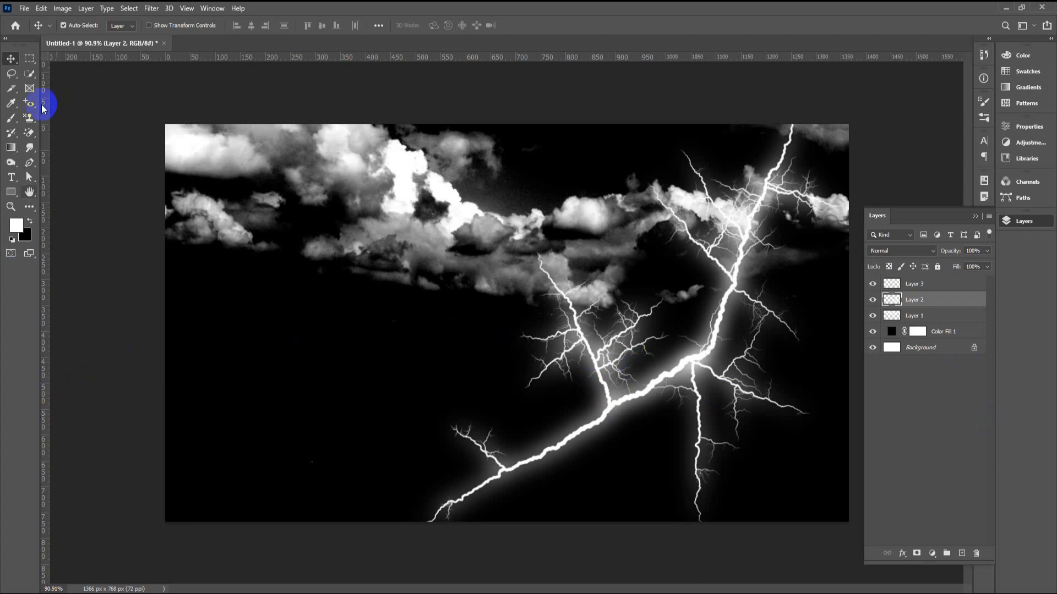
Add white text reading "WELCOME TO THE DARK WORLD" on three lines in the dark area left of the lightning.
{"action": "left_click", "coordinate": [11, 177]}
{"action": "left_click", "coordinate": [206, 349]}
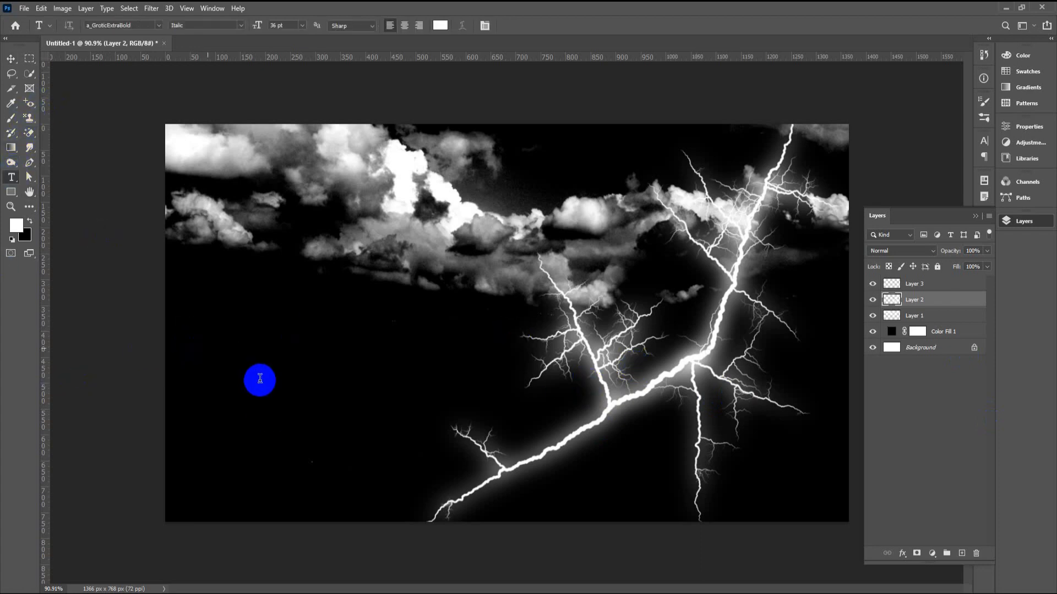
{"action": "key", "text": "BackSpace"}
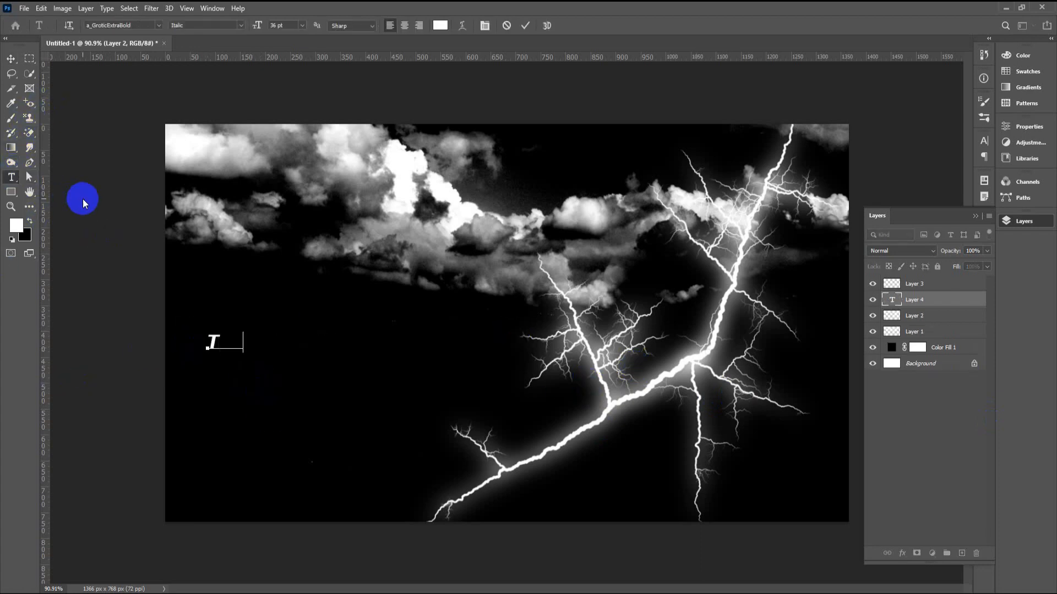
{"action": "type", "text": "TAHN"}
{"action": "key", "text": "ctrl+a"}
{"action": "type", "text": "th"}
{"action": "key", "text": "ctrl+a"}
{"action": "type", "text": "WELCOME"}
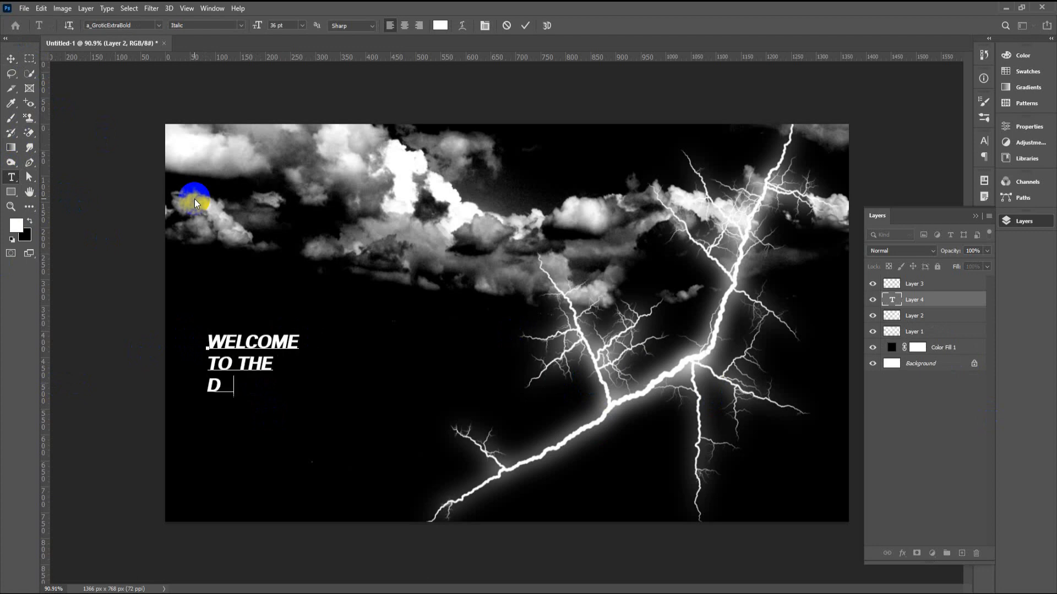
{"action": "type", "text": "ARK WORLD"}
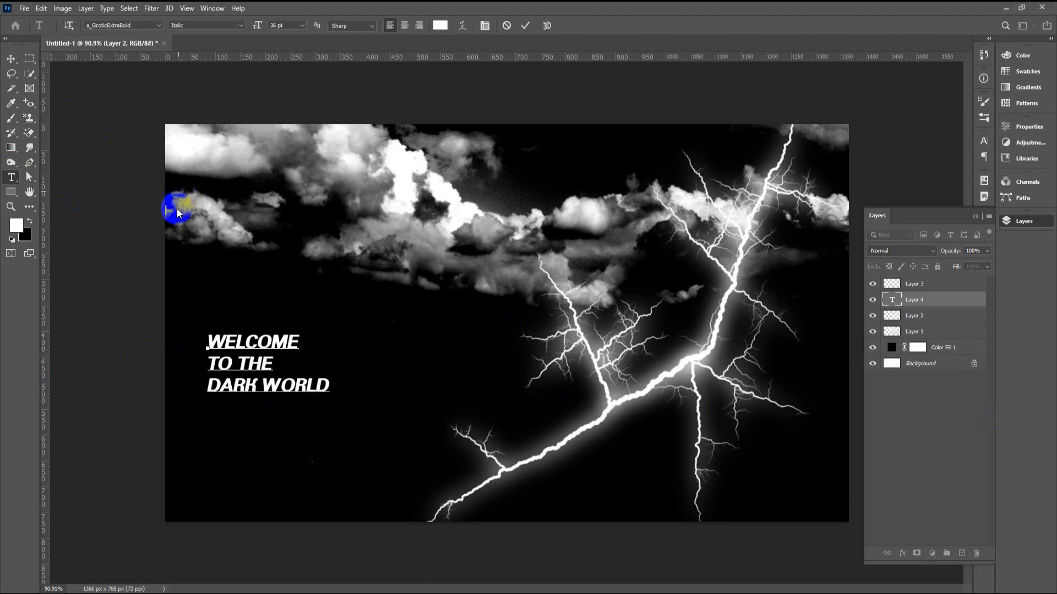
Remove the line "DARK WORLD" from the text block, keeping "WELCOME TO THE".
{"action": "key", "text": "ctrl+a"}
{"action": "left_click", "coordinate": [223, 385]}
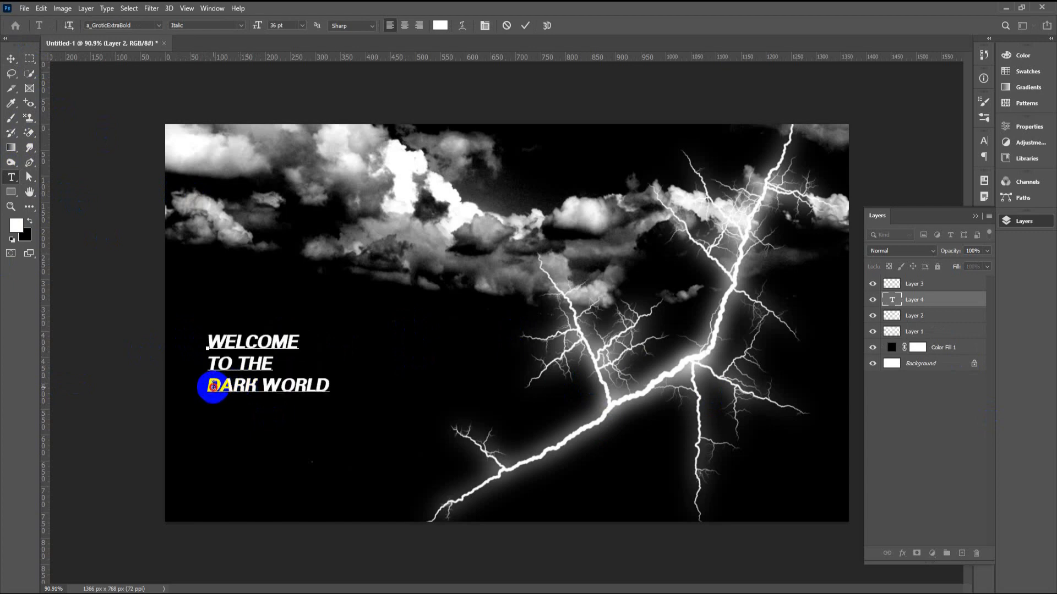
{"action": "left_click_drag", "start_coordinate": [213, 386], "coordinate": [351, 384]}
{"action": "key", "text": "ctrl+x"}
{"action": "key", "text": "BackSpace"}
{"action": "type", "text": "="}
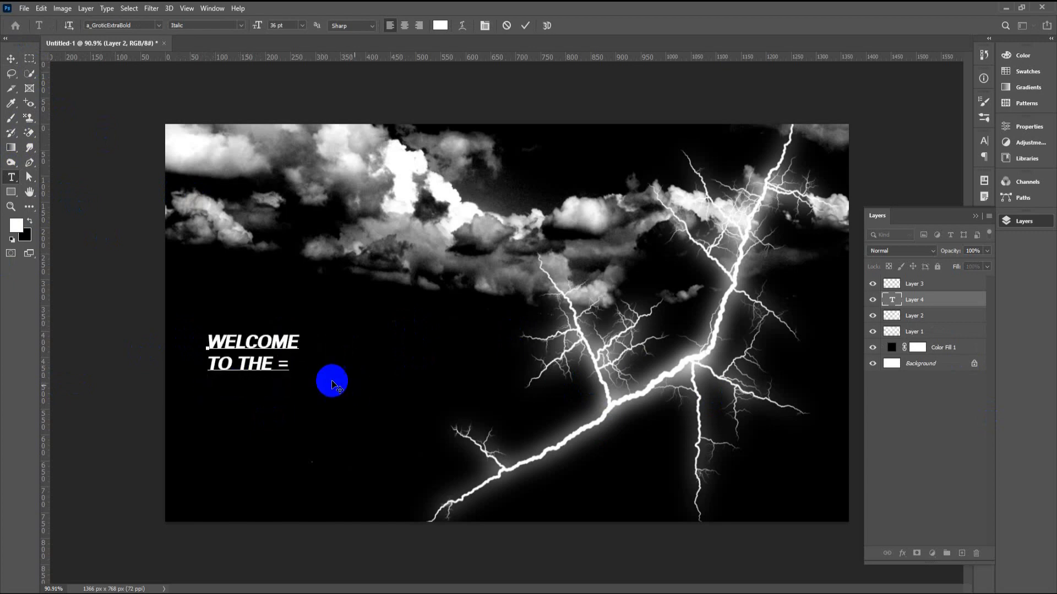
{"action": "left_click", "coordinate": [12, 56]}
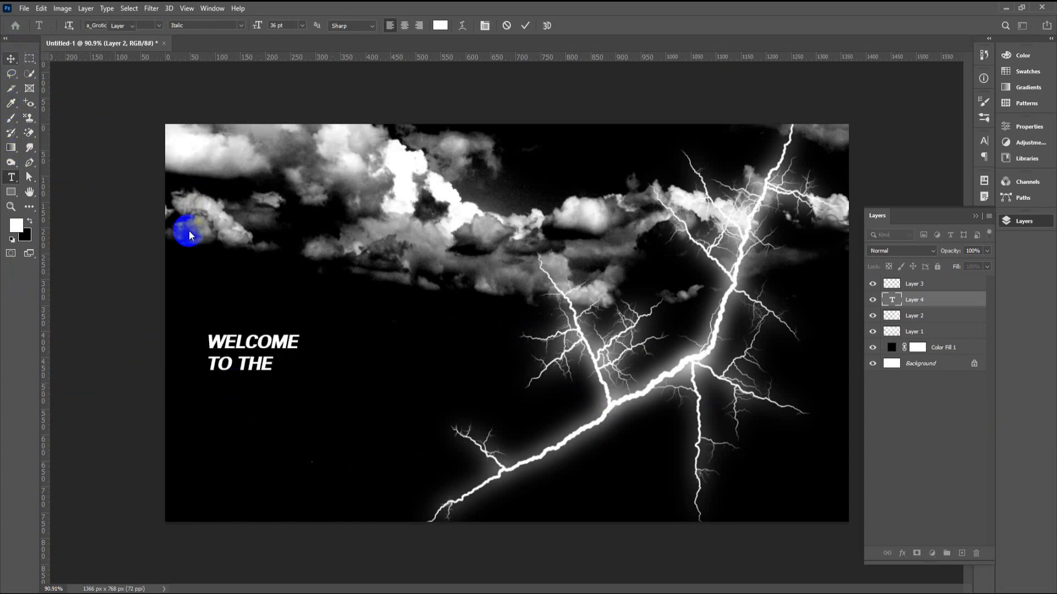
Join the remaining two lines so that "WELCOME TO THE" reads on a single line.
{"action": "double_click", "coordinate": [213, 367]}
{"action": "left_click", "coordinate": [211, 366]}
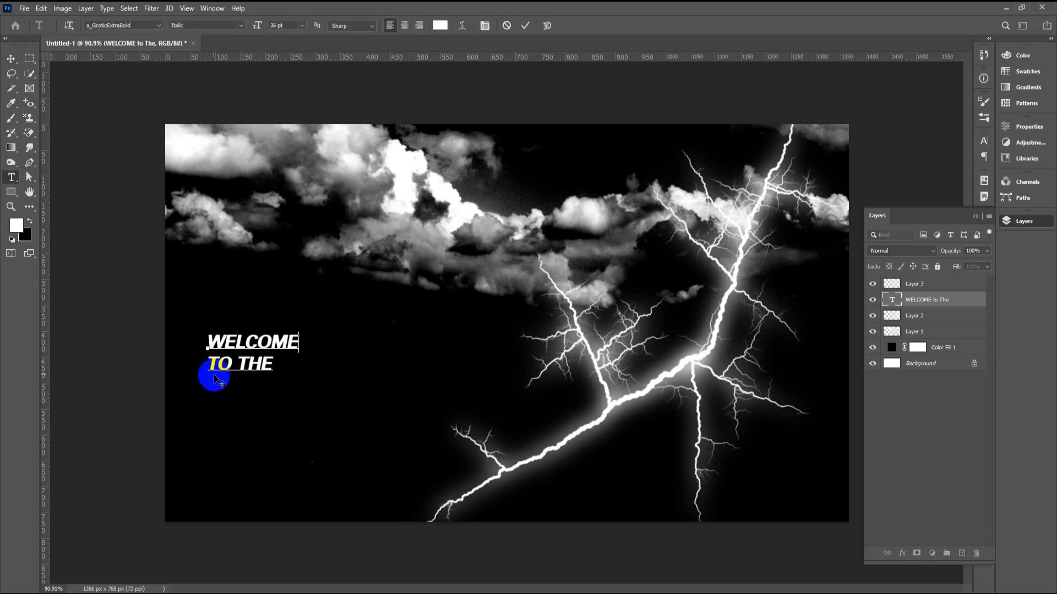
{"action": "key", "text": "BackSpace"}
{"action": "left_click", "coordinate": [12, 58]}
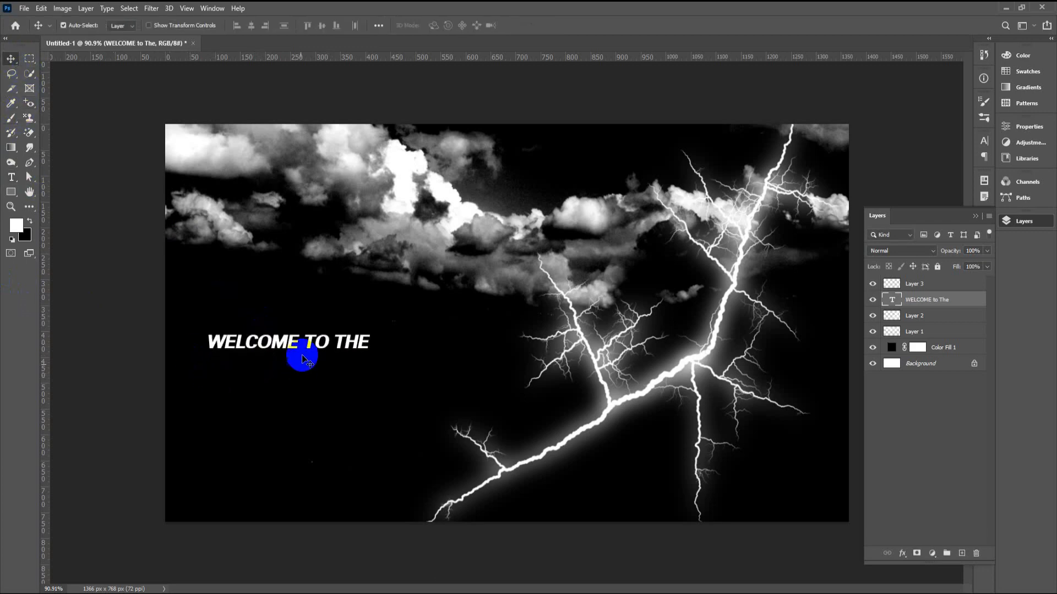
Duplicate the "WELCOME TO THE" text directly below the original and replace the copy's wording with "DARK WORLD".
{"action": "left_click_drag", "start_coordinate": [299, 356], "coordinate": [329, 374]}
{"action": "double_click", "coordinate": [330, 374]}
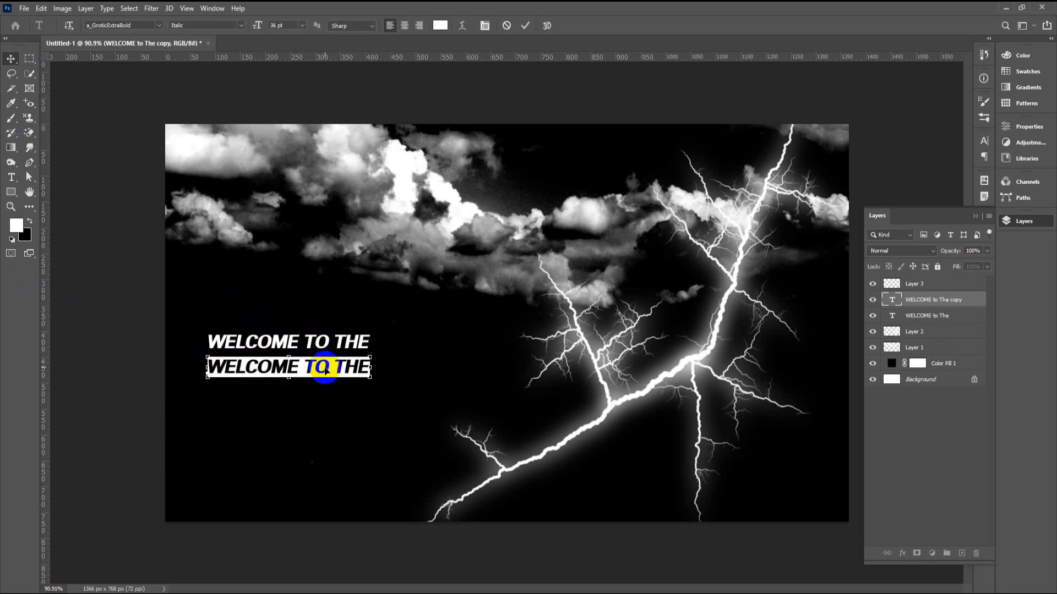
{"action": "type", "text": "DARK WORLD"}
{"action": "key", "text": "ctrl+a"}
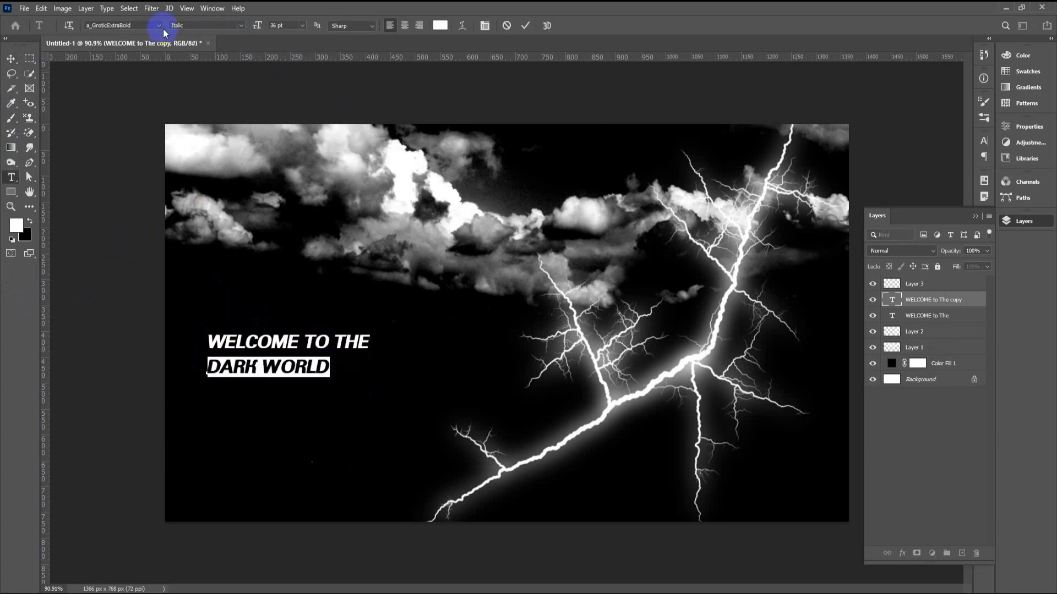
{"action": "left_click", "coordinate": [19, 59]}
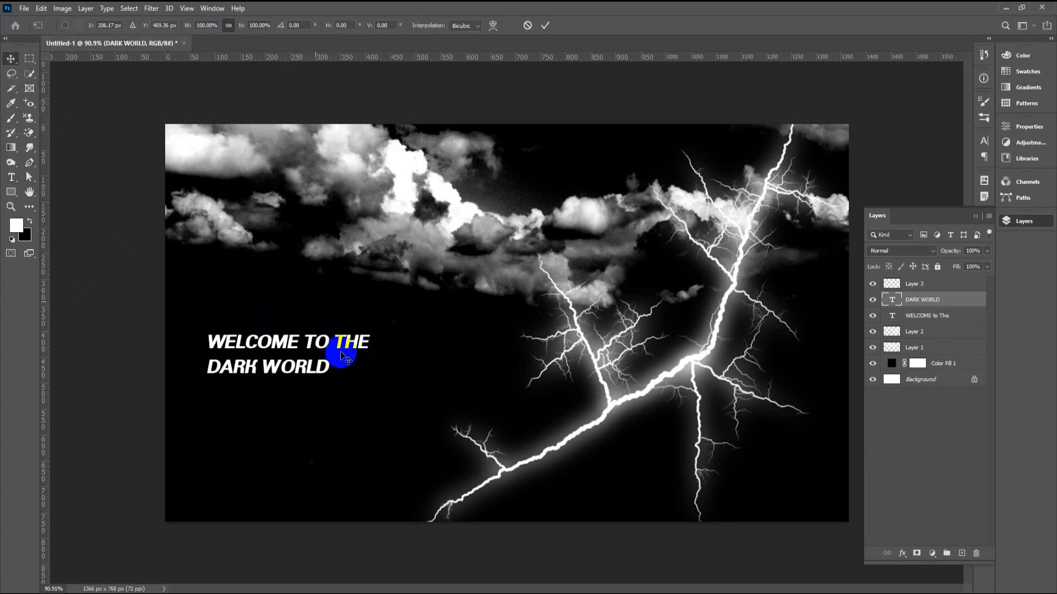
Scale the "DARK WORLD" text up proportionally to nearly three times its size and position it below "WELCOME TO THE".
{"action": "key", "text": "ctrl+t"}
{"action": "left_click_drag", "start_coordinate": [332, 367], "coordinate": [558, 377]}
{"action": "left_click_drag", "start_coordinate": [461, 369], "coordinate": [457, 400]}
{"action": "key", "text": "Return"}
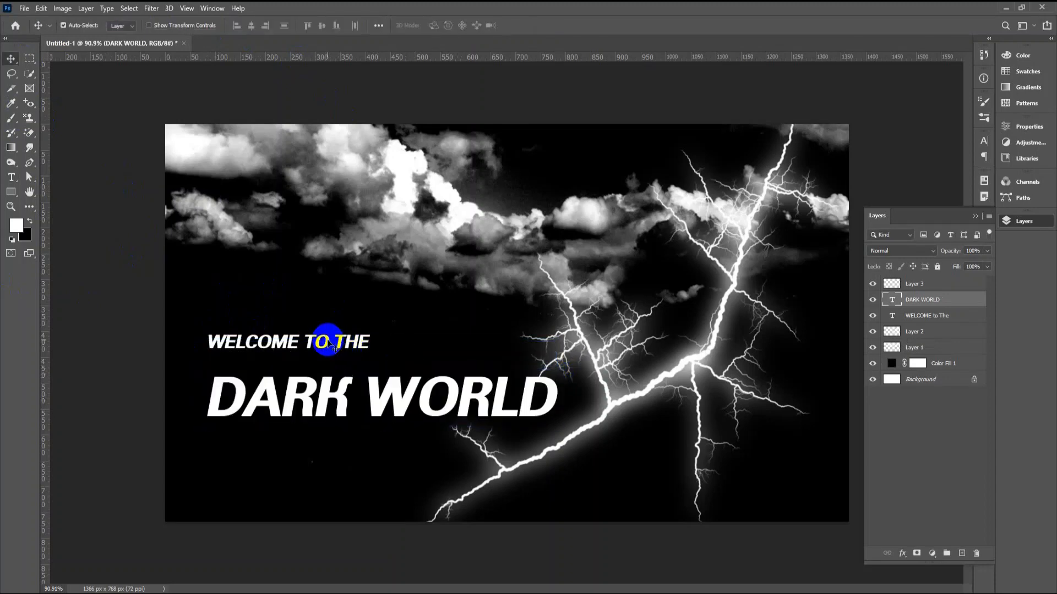
Place "WELCOME TO THE" close above "DARK WORLD" and shift the lightning bolt on Layer 2 slightly right, away from the text.
{"action": "left_click_drag", "start_coordinate": [330, 344], "coordinate": [335, 397]}
{"action": "left_click_drag", "start_coordinate": [611, 398], "coordinate": [635, 400]}
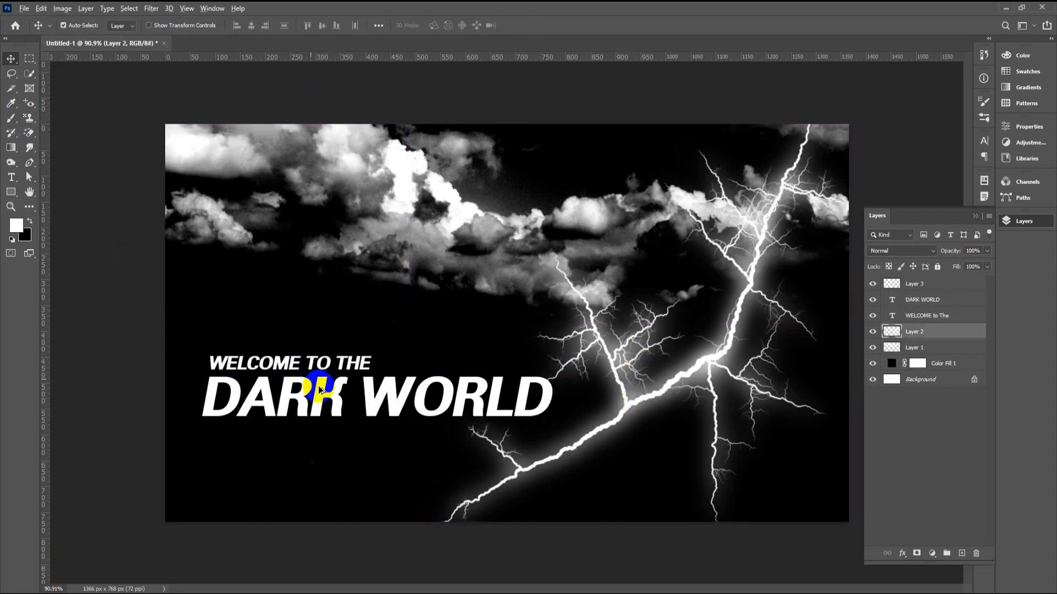
{"action": "scroll", "coordinate": [323, 400], "scroll_direction": "down", "scroll_amount": 5}
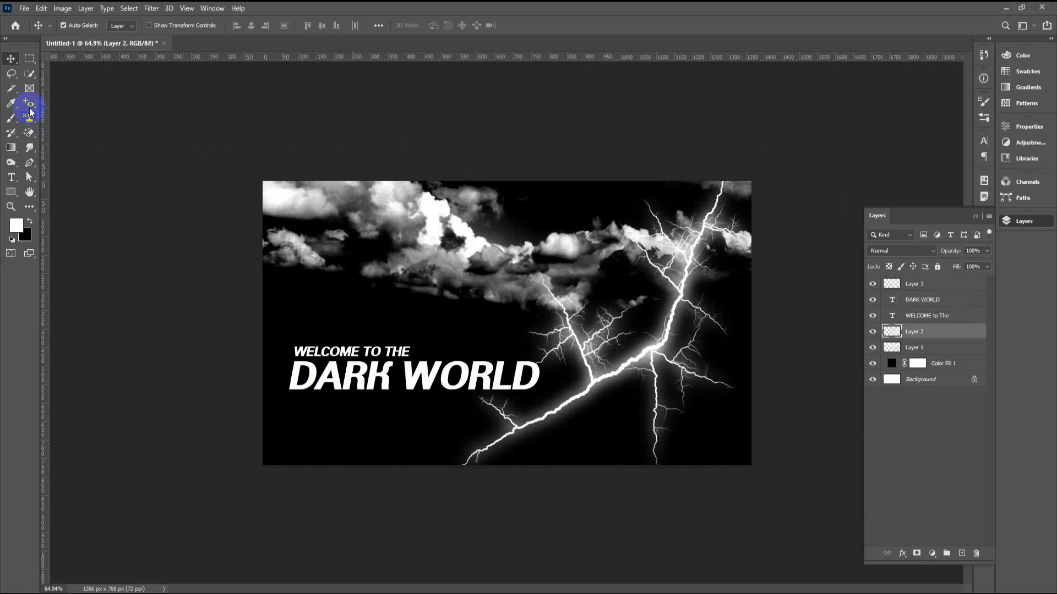
Review the imported cloud, lightning and smoke groups in the Brush tool's presets with all brush folders collapsed.
{"action": "left_click", "coordinate": [10, 116]}
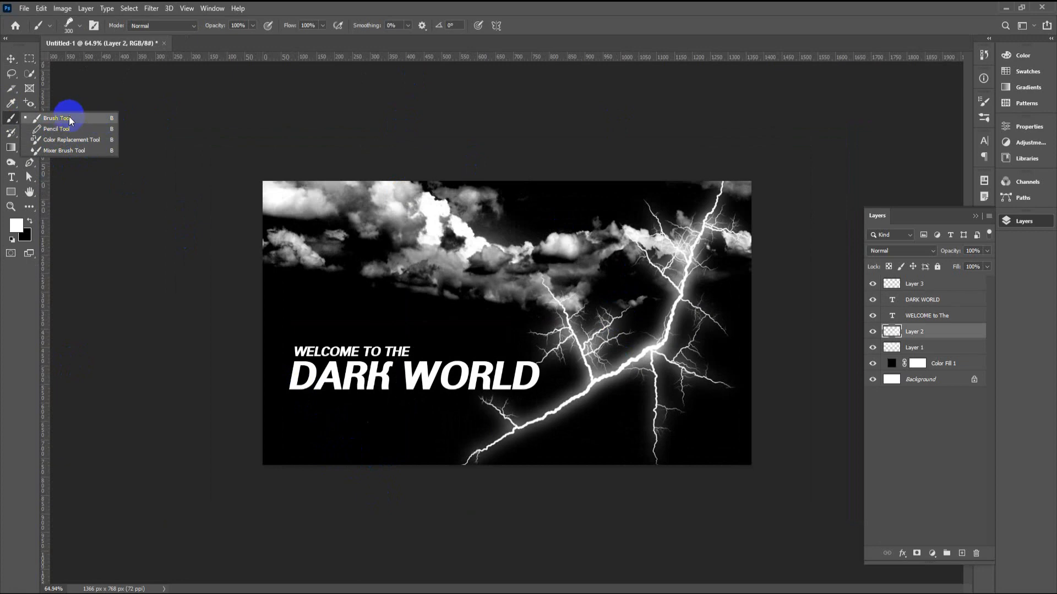
{"action": "left_click", "coordinate": [69, 119]}
{"action": "left_click", "coordinate": [79, 27]}
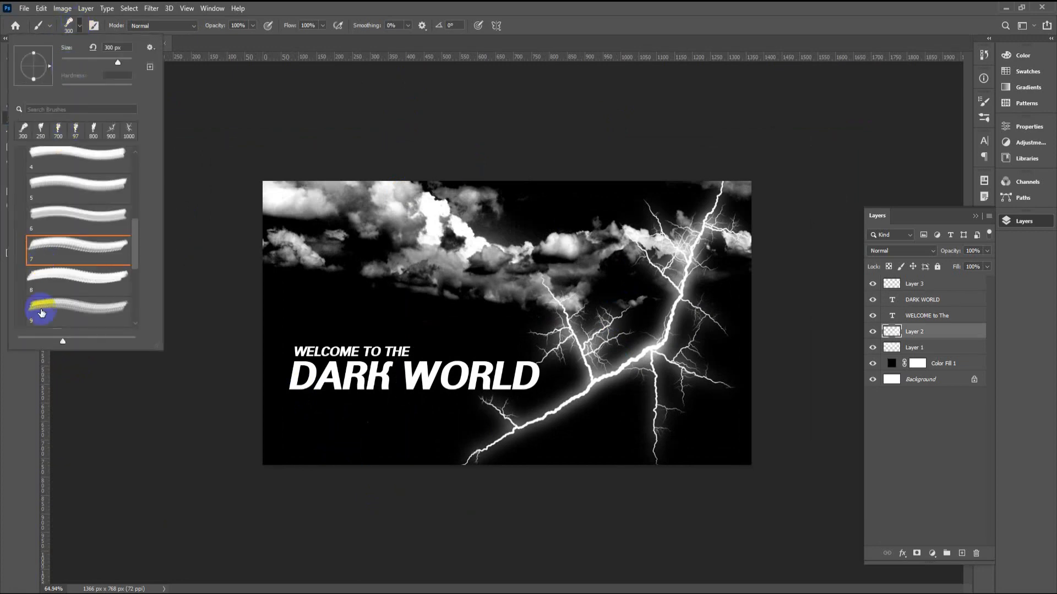
{"action": "scroll", "coordinate": [41, 187], "scroll_direction": "up", "scroll_amount": 3}
{"action": "scroll", "coordinate": [45, 198], "scroll_direction": "up", "scroll_amount": 5}
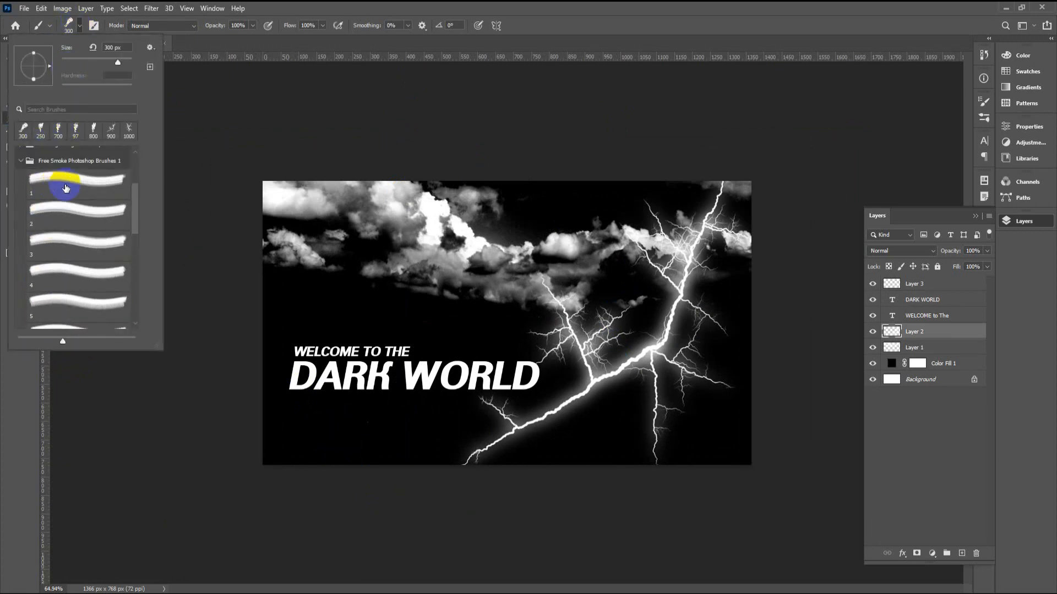
{"action": "left_click", "coordinate": [20, 199]}
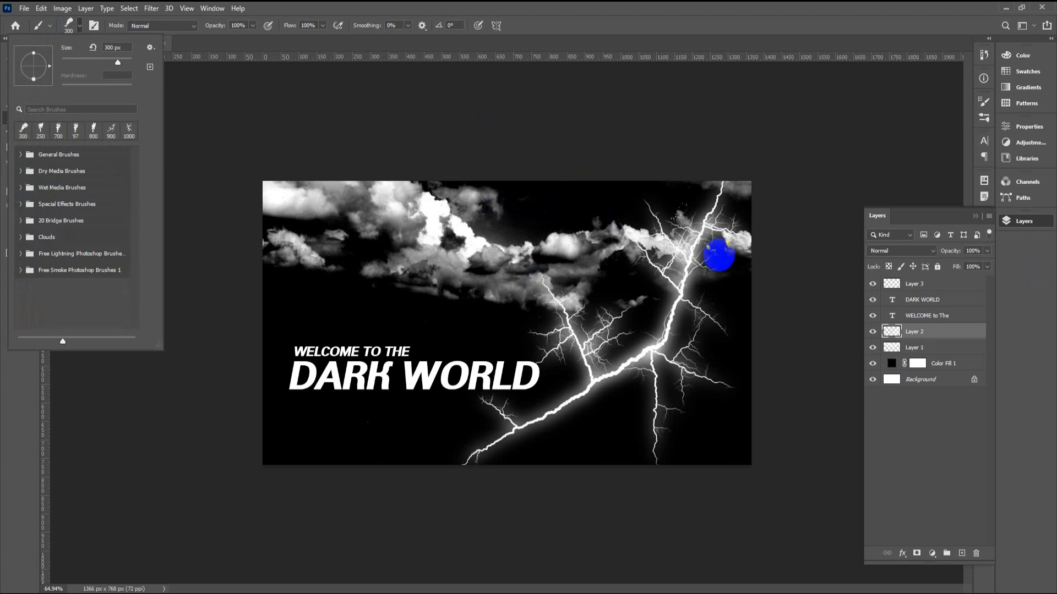
{"action": "left_click", "coordinate": [289, 105]}
{"action": "left_click", "coordinate": [11, 58]}
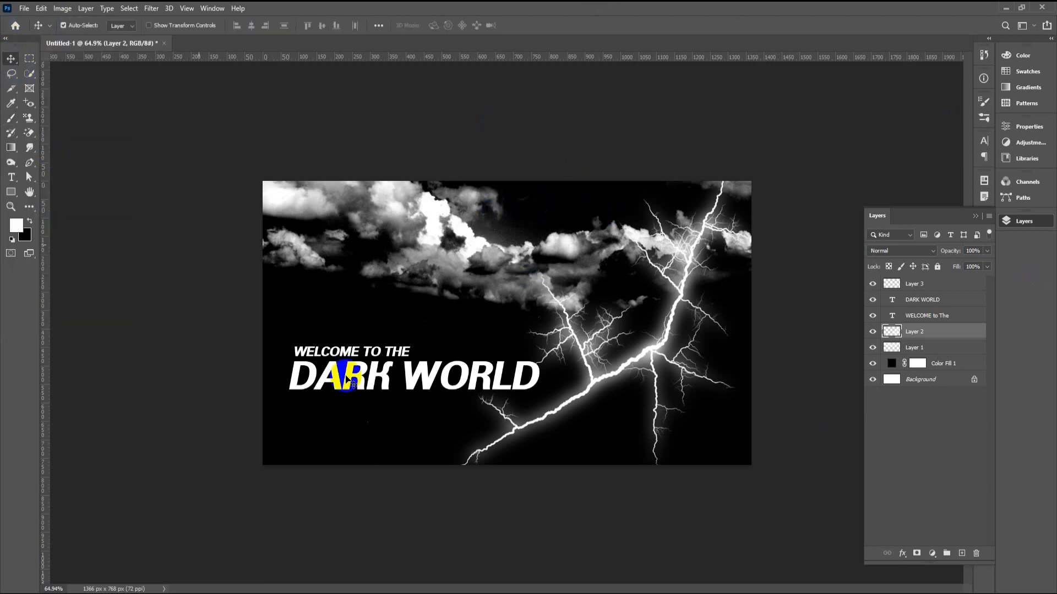